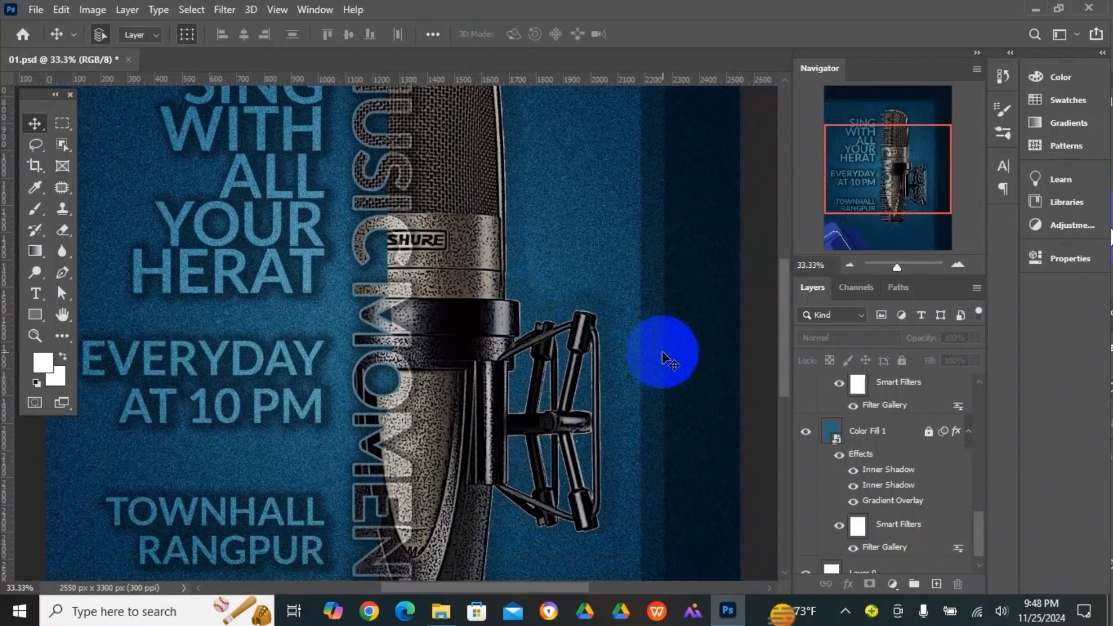
{"action": "key", "text": "Tab"}
{"action": "key", "text": "ctrl+minus"}
{"action": "key", "text": "ctrl+minus"}
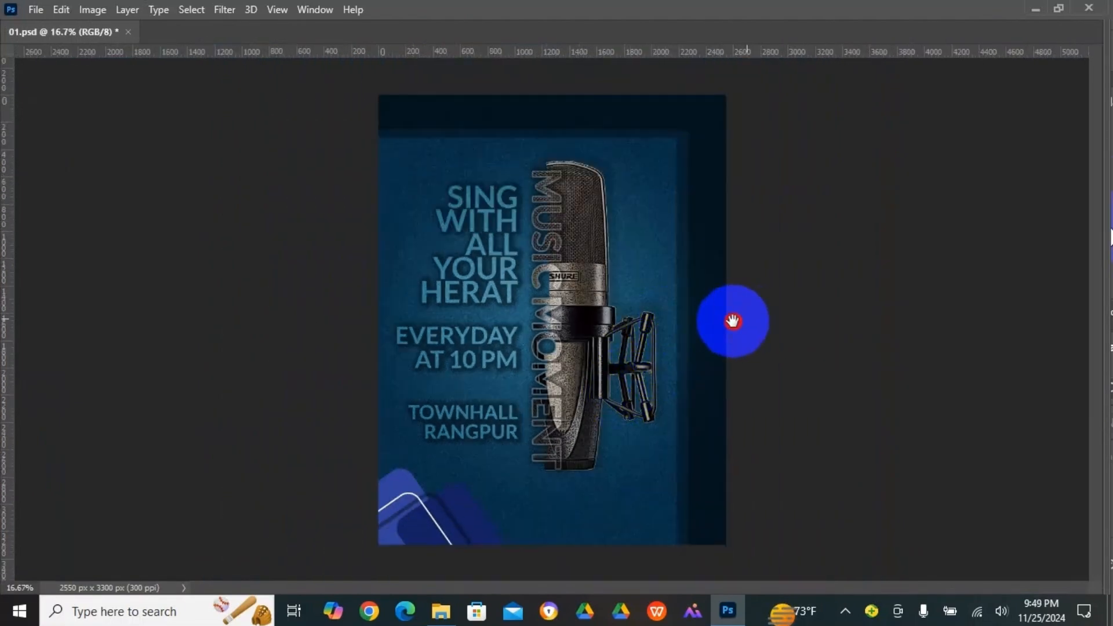
{"action": "key", "text": "Tab"}
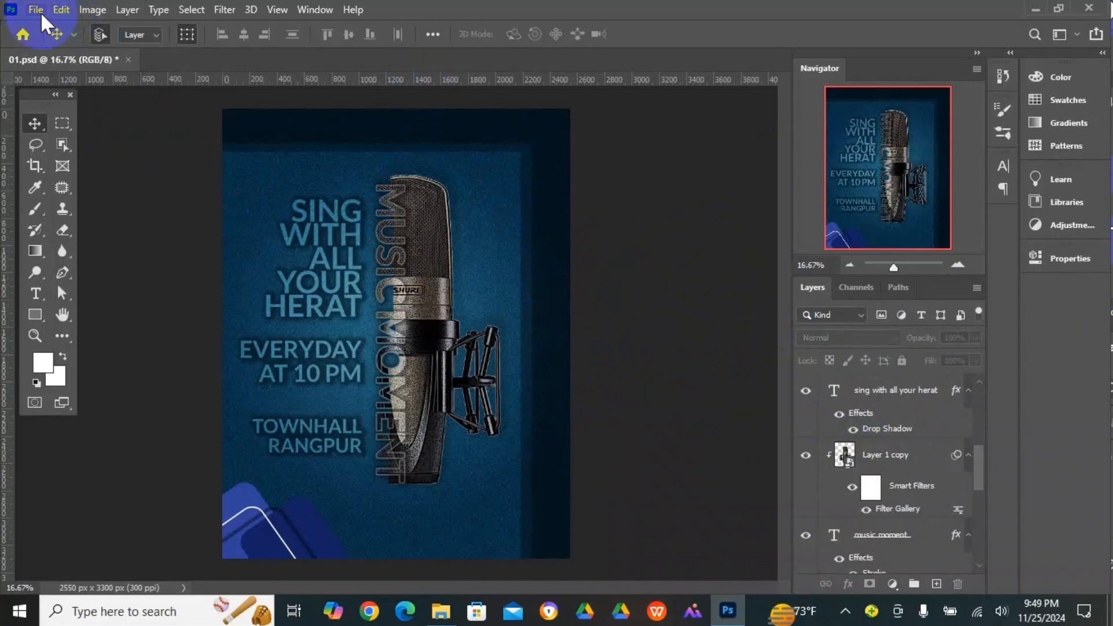
- Create a new portrait Letter document, 8.5 x 11 inches at 300 pixels/inch, in RGB with a white background
{"action": "left_click", "coordinate": [37, 9]}
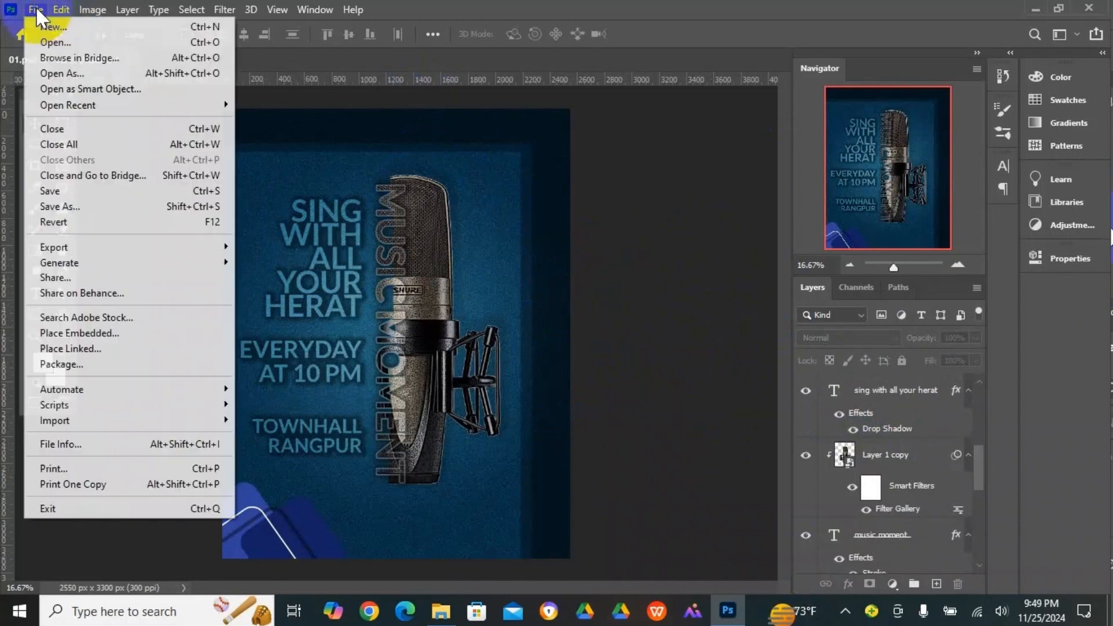
{"action": "left_click", "coordinate": [50, 28]}
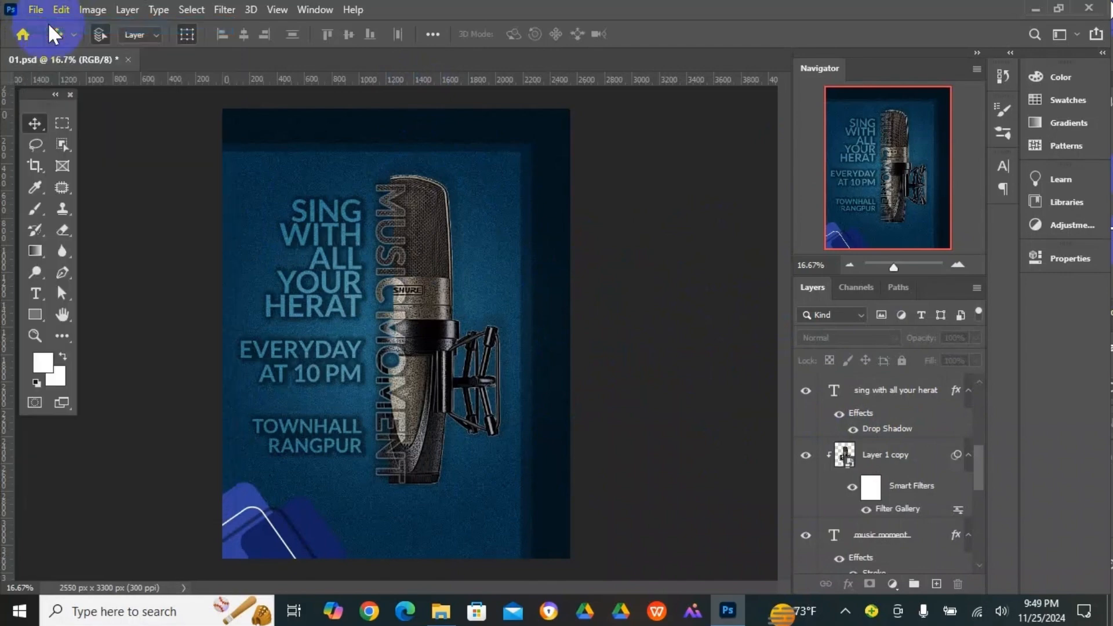
{"action": "left_click_drag", "start_coordinate": [694, 36], "coordinate": [723, 24]}
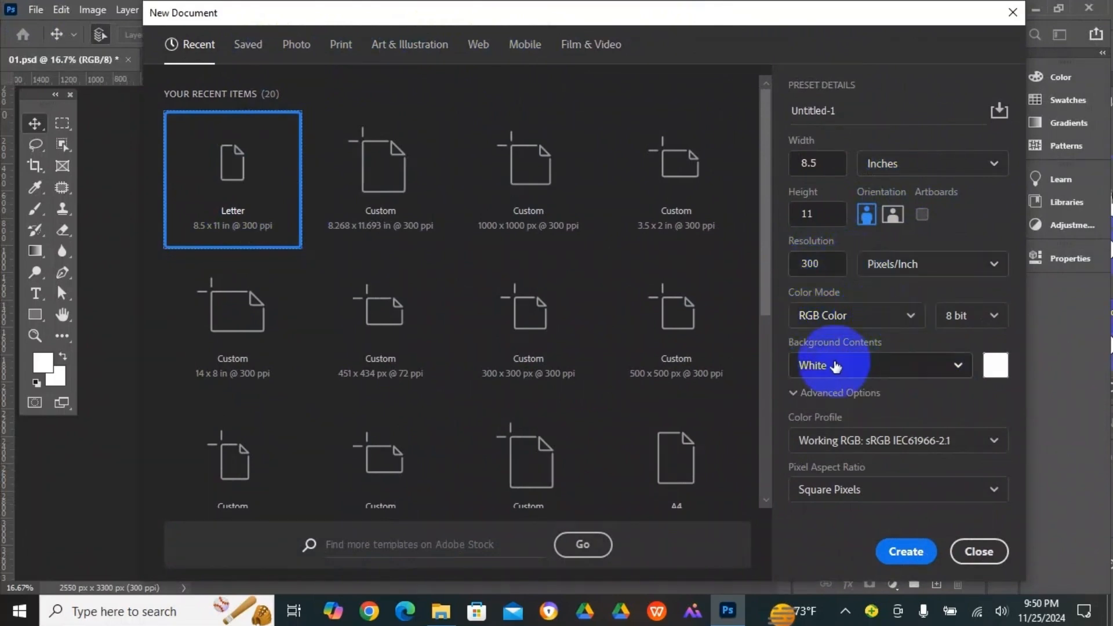
{"action": "left_click", "coordinate": [891, 558]}
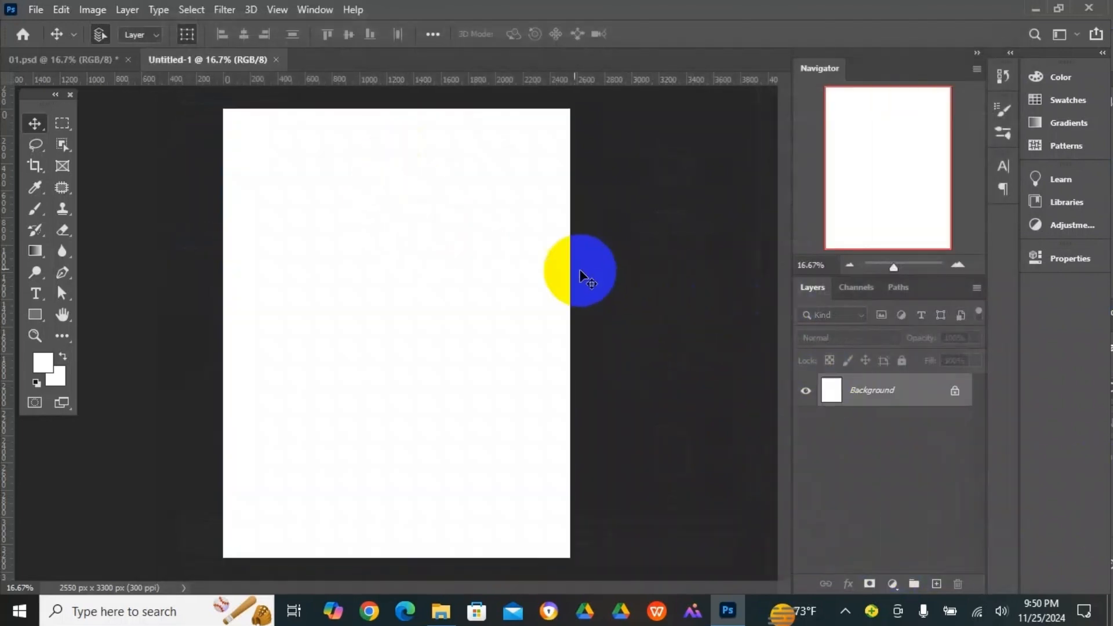
{"action": "left_click", "coordinate": [356, 194]}
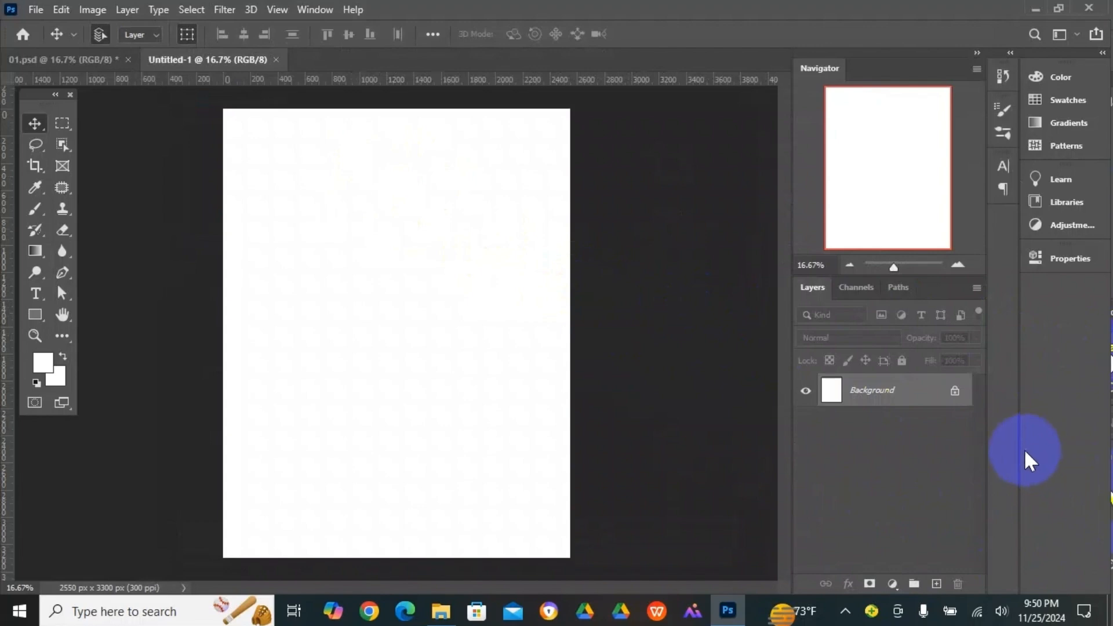
- Add a Solid Color fill layer above the background in blue 274dd9
{"action": "left_click", "coordinate": [892, 585]}
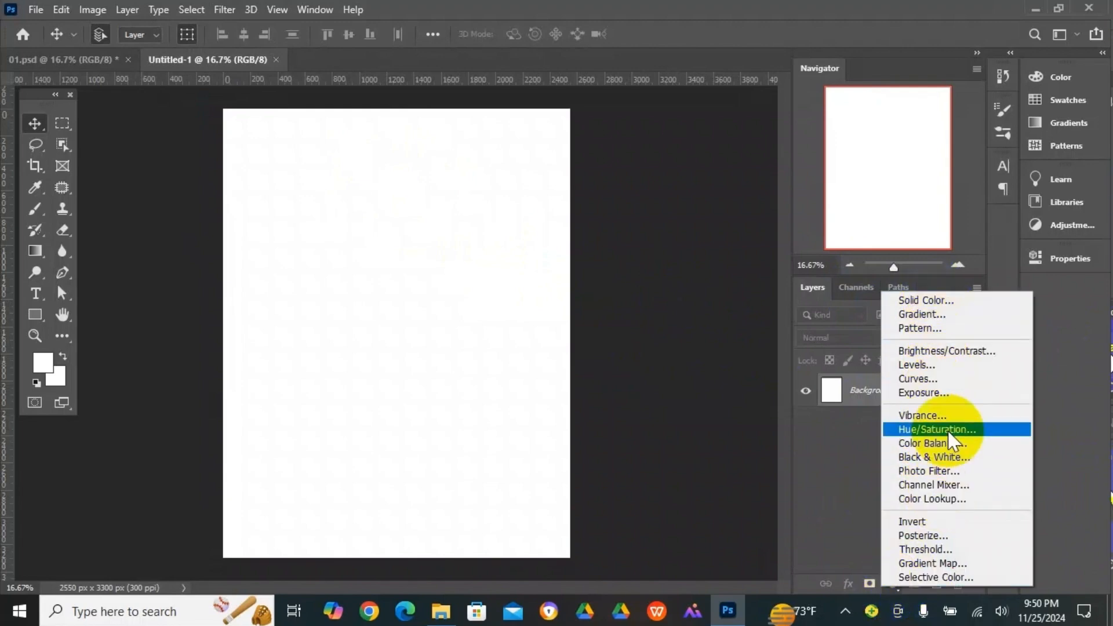
{"action": "left_click", "coordinate": [937, 301]}
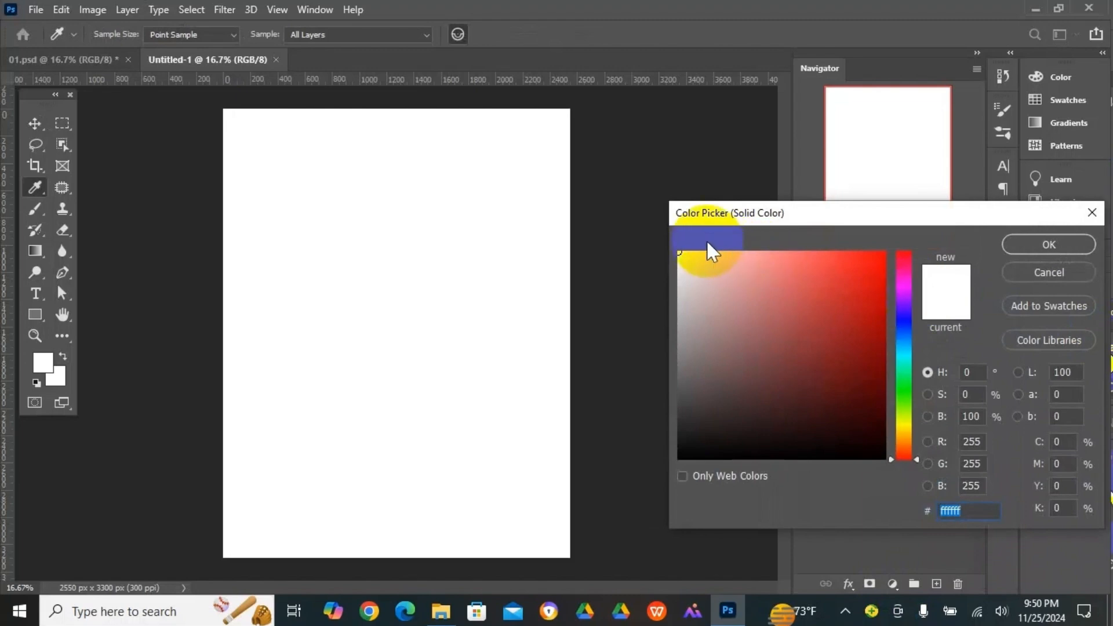
{"action": "mouse_move", "coordinate": [637, 238]}
{"action": "left_mouse_down"}
{"action": "mouse_move", "coordinate": [631, 197]}
{"action": "mouse_move", "coordinate": [604, 182]}
{"action": "mouse_move", "coordinate": [624, 194]}
{"action": "left_mouse_up"}
{"action": "left_click", "coordinate": [676, 240]}
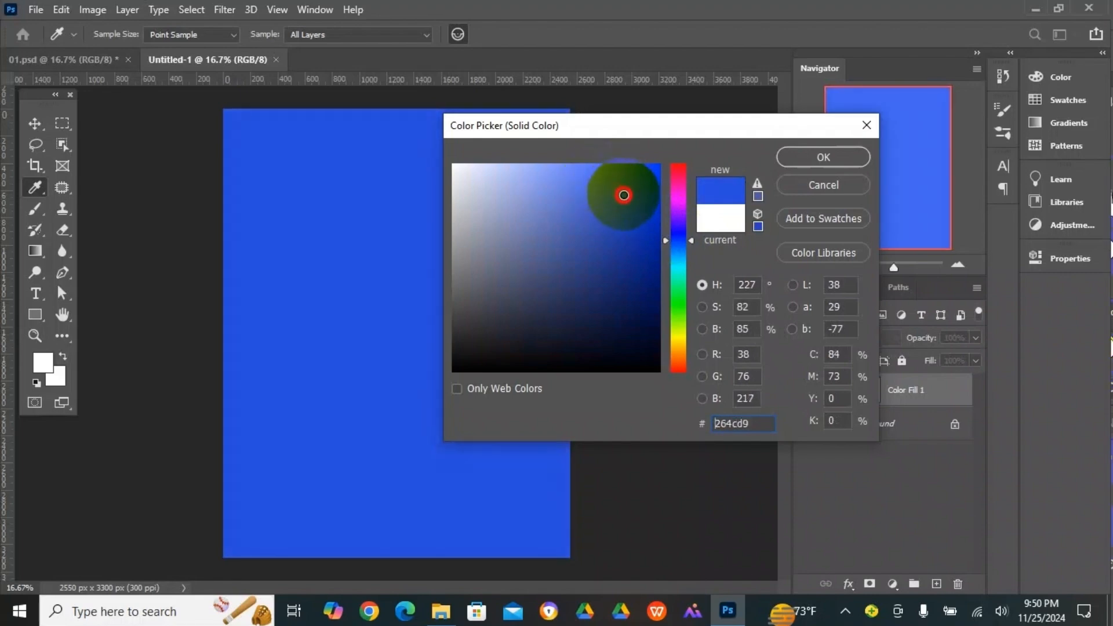
{"action": "left_click", "coordinate": [797, 155]}
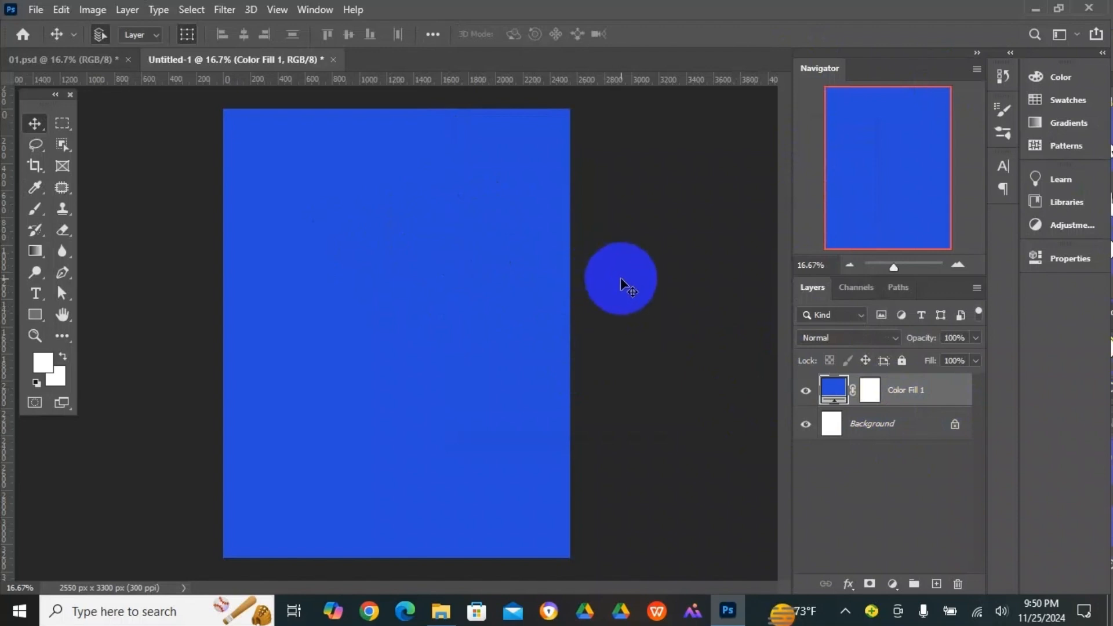
- Convert the blue fill layer to a smart object
{"action": "left_click", "coordinate": [420, 323]}
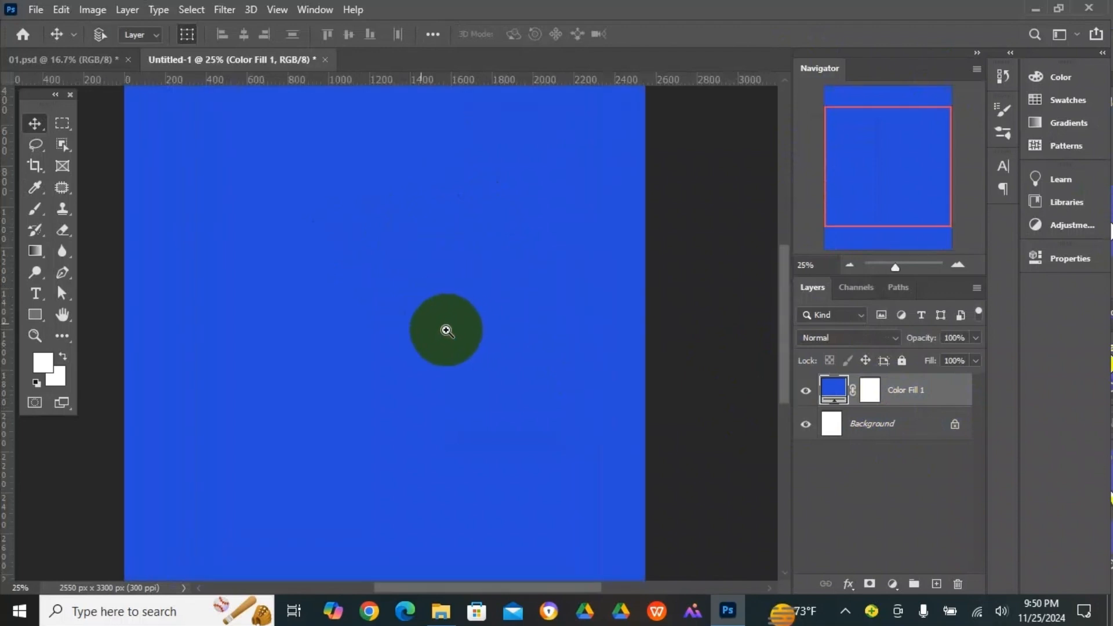
{"action": "right_click", "coordinate": [938, 396]}
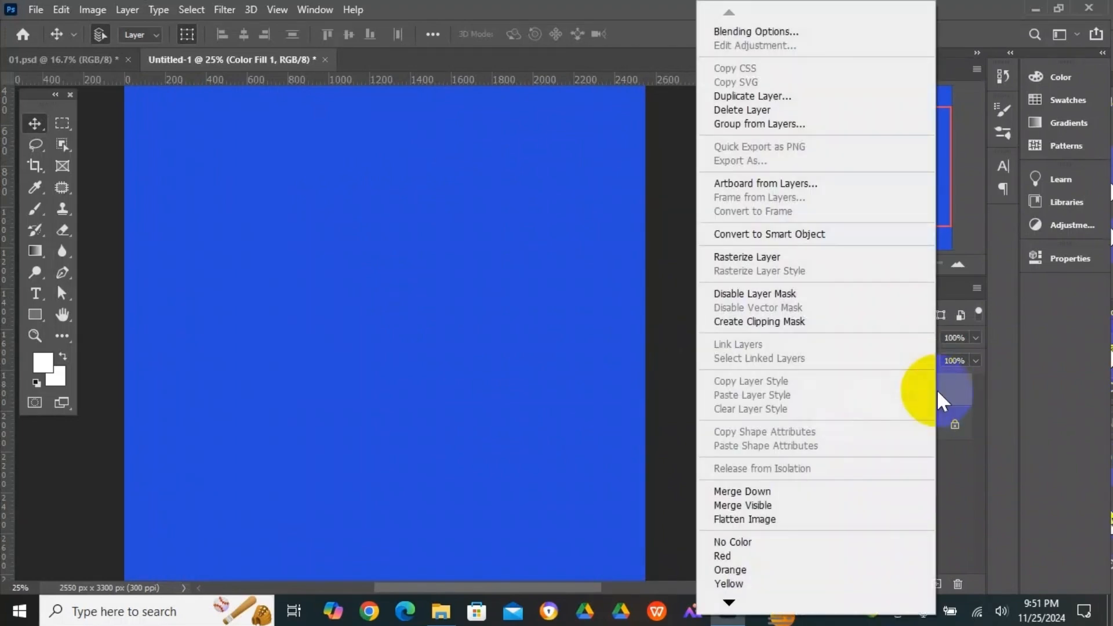
{"action": "left_click", "coordinate": [821, 236]}
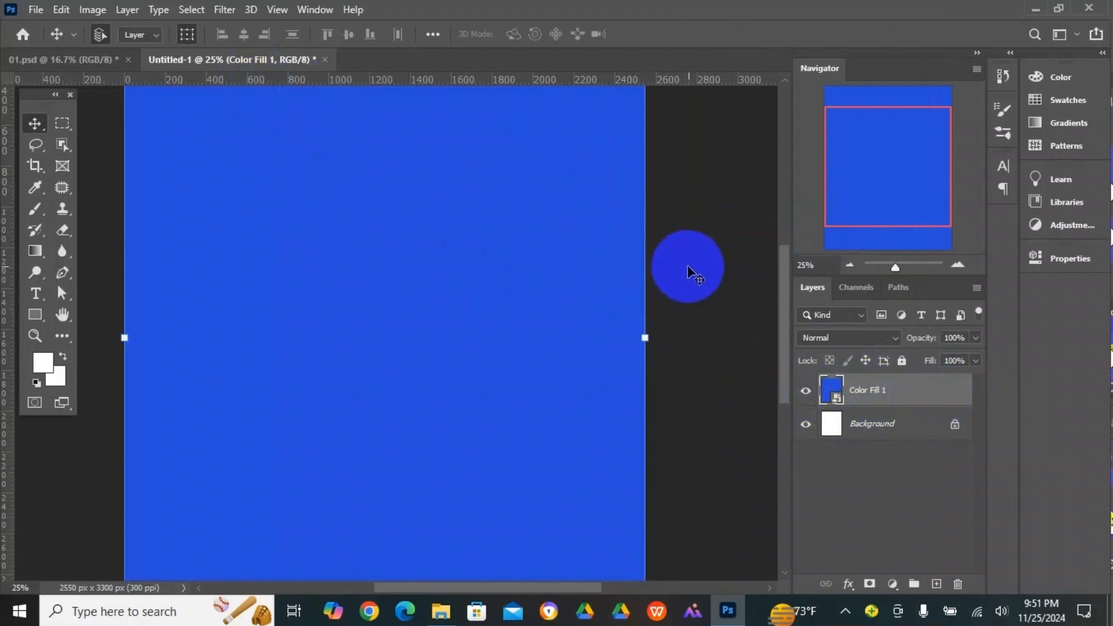
- Apply the Film Grain filter from the Filter Gallery to the blue layer with grain 17, highlight area 0 and intensity 10
{"action": "left_click", "coordinate": [222, 11]}
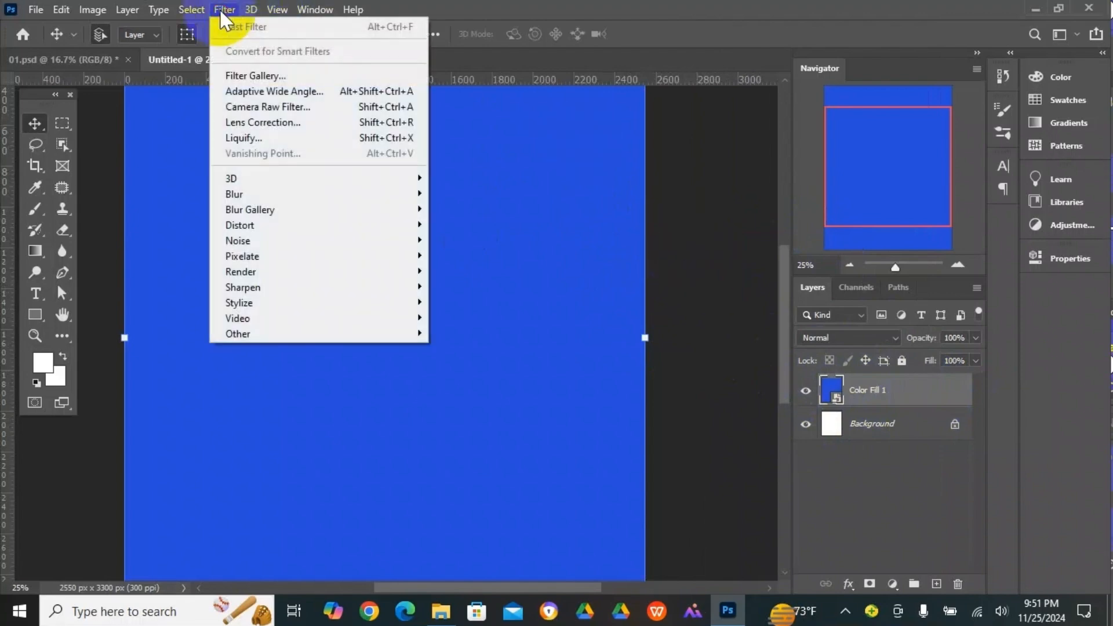
{"action": "left_click", "coordinate": [274, 77]}
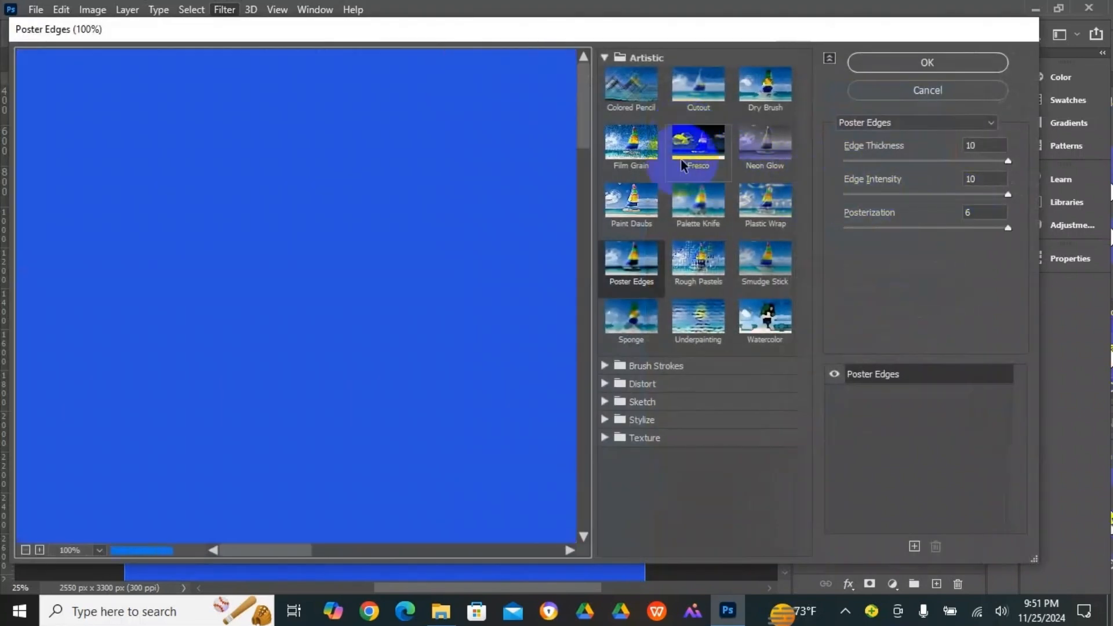
{"action": "left_click", "coordinate": [625, 149]}
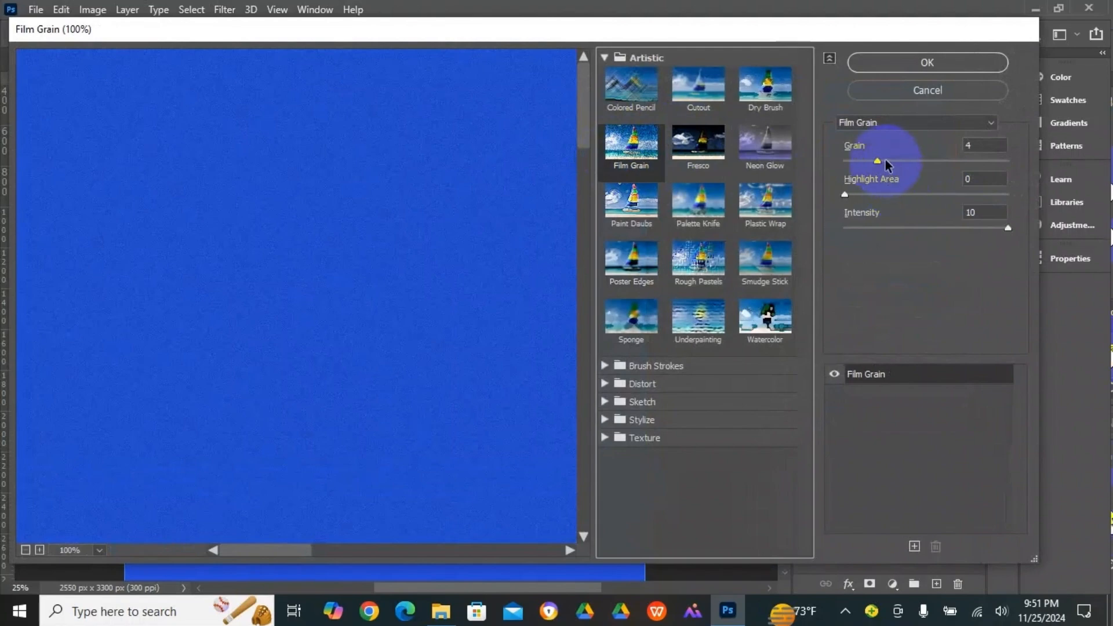
{"action": "left_click_drag", "start_coordinate": [881, 162], "coordinate": [977, 173]}
{"action": "left_click_drag", "start_coordinate": [875, 194], "coordinate": [851, 195]}
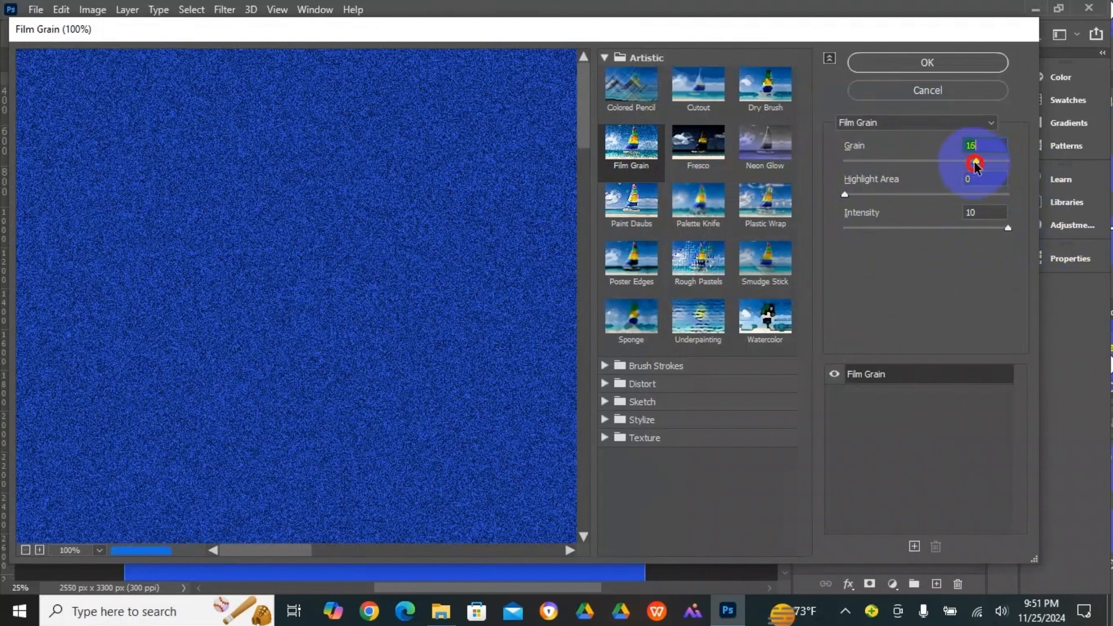
{"action": "left_click_drag", "start_coordinate": [976, 162], "coordinate": [978, 162]}
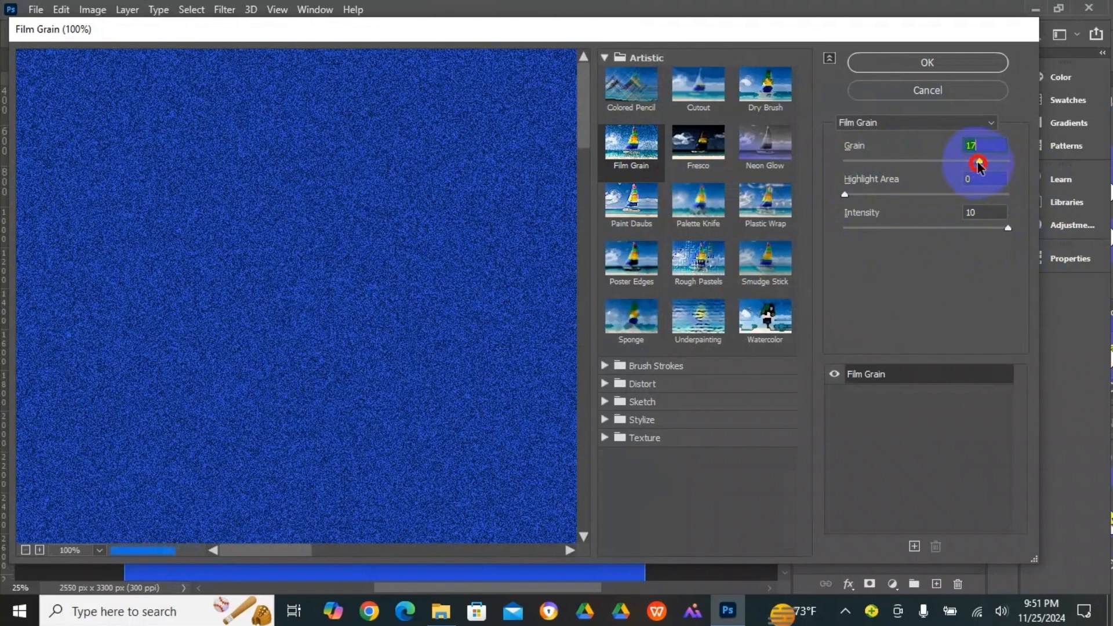
{"action": "left_click", "coordinate": [923, 60]}
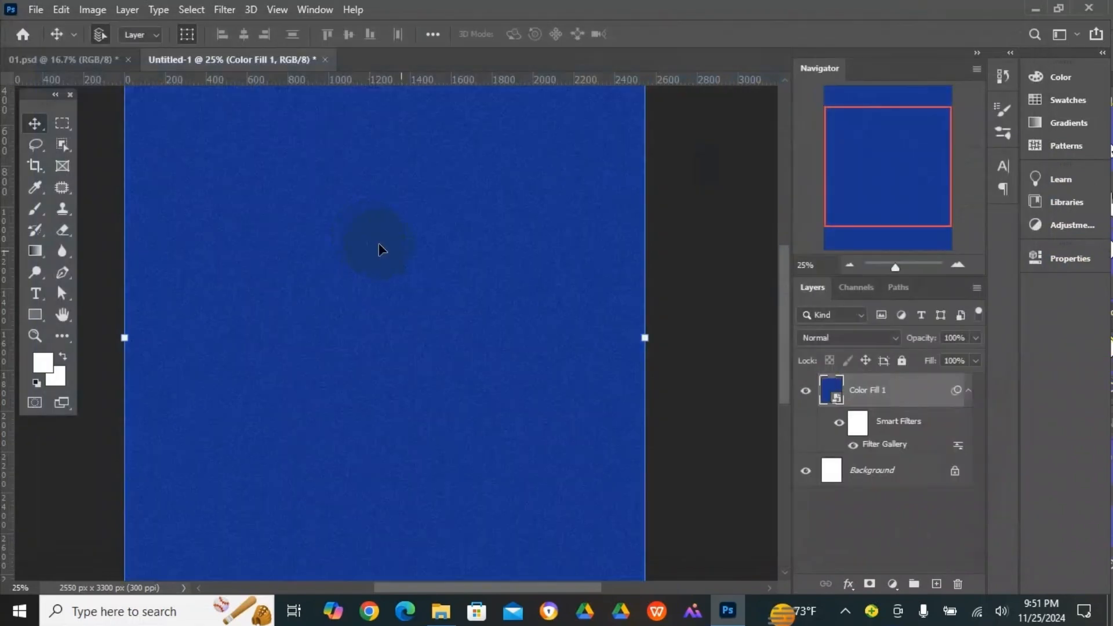
- Examine the grain texture on the blue background at close range
{"action": "left_click", "coordinate": [365, 274]}
{"action": "left_click", "coordinate": [365, 276]}
{"action": "left_click", "coordinate": [365, 277]}
{"action": "left_click", "coordinate": [365, 277]}
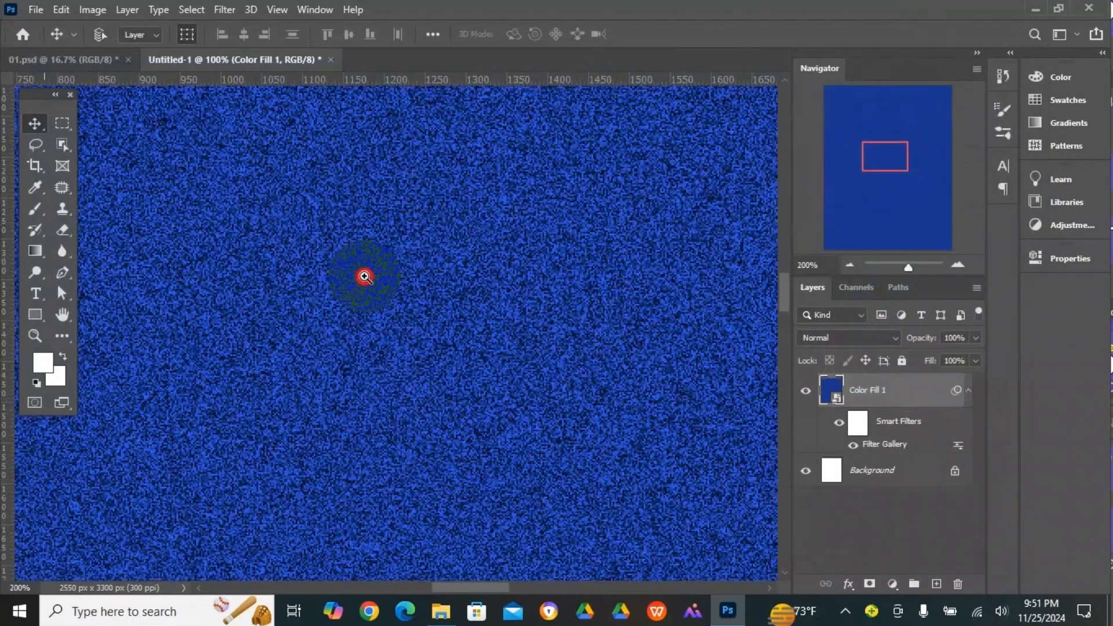
{"action": "left_click", "coordinate": [365, 276]}
{"action": "left_click", "coordinate": [364, 277]}
{"action": "left_click", "coordinate": [364, 277]}
{"action": "left_click", "coordinate": [365, 276]}
{"action": "left_click", "coordinate": [364, 276]}
{"action": "left_click", "coordinate": [365, 276]}
{"action": "left_click", "coordinate": [364, 277]}
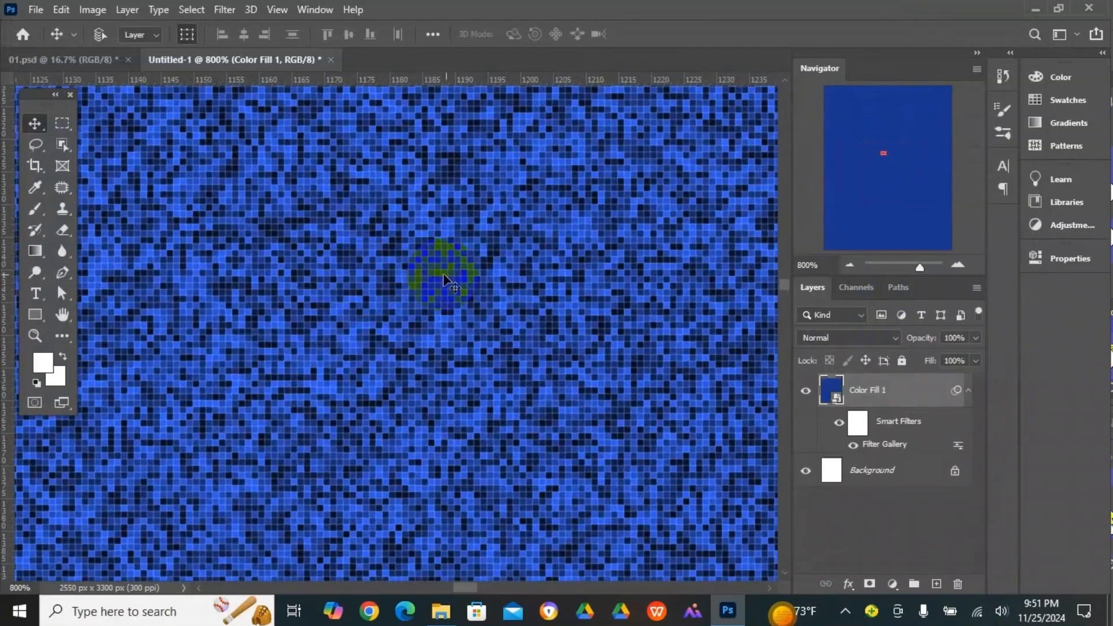
{"action": "left_click", "coordinate": [508, 294], "text": "alt"}
{"action": "left_click", "coordinate": [508, 294], "text": "alt"}
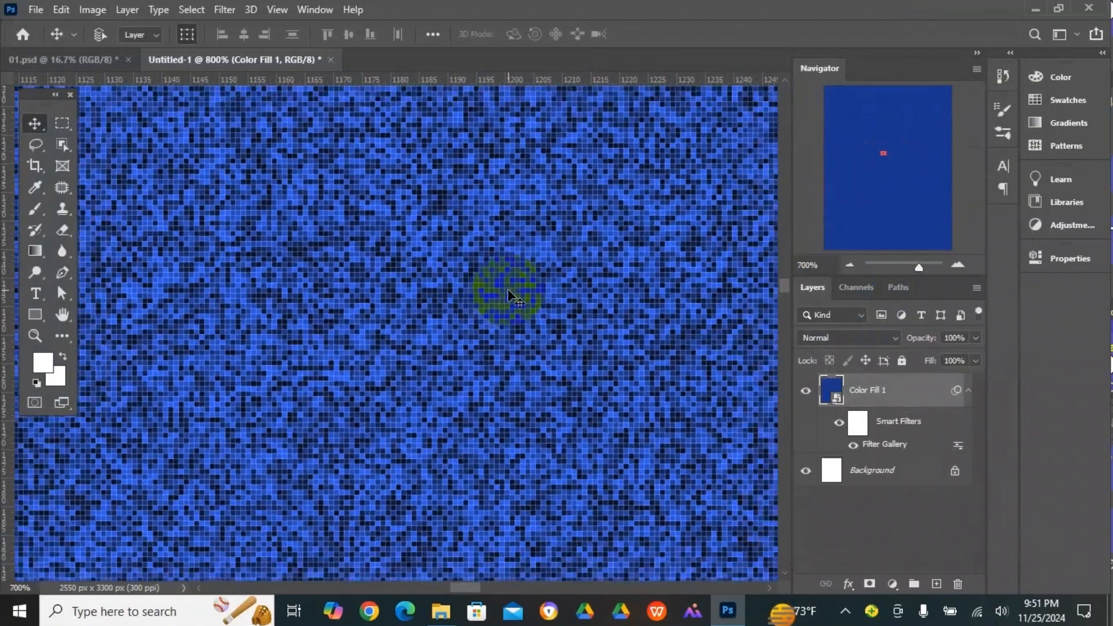
{"action": "left_click", "coordinate": [508, 293], "text": "alt"}
{"action": "left_click", "coordinate": [507, 294], "text": "alt"}
{"action": "left_click", "coordinate": [508, 294], "text": "alt"}
{"action": "left_click", "coordinate": [508, 294], "text": "alt"}
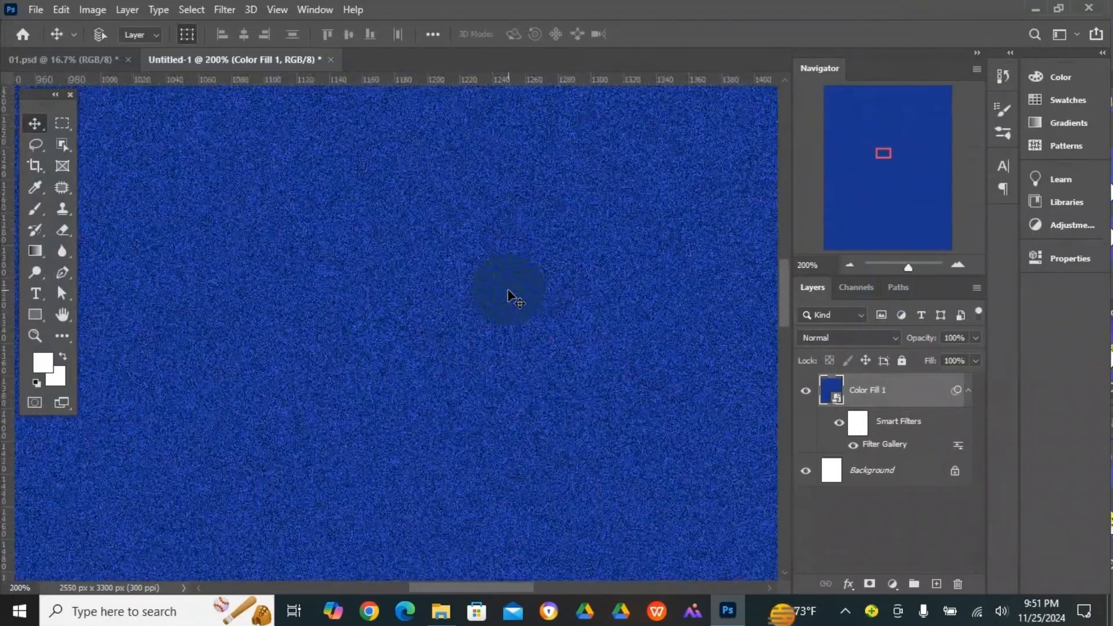
{"action": "left_click", "coordinate": [508, 294], "text": "alt"}
{"action": "left_click", "coordinate": [508, 294], "text": "alt"}
{"action": "left_click", "coordinate": [508, 294], "text": "alt"}
{"action": "left_click", "coordinate": [507, 294], "text": "alt"}
{"action": "left_click", "coordinate": [508, 294], "text": "alt"}
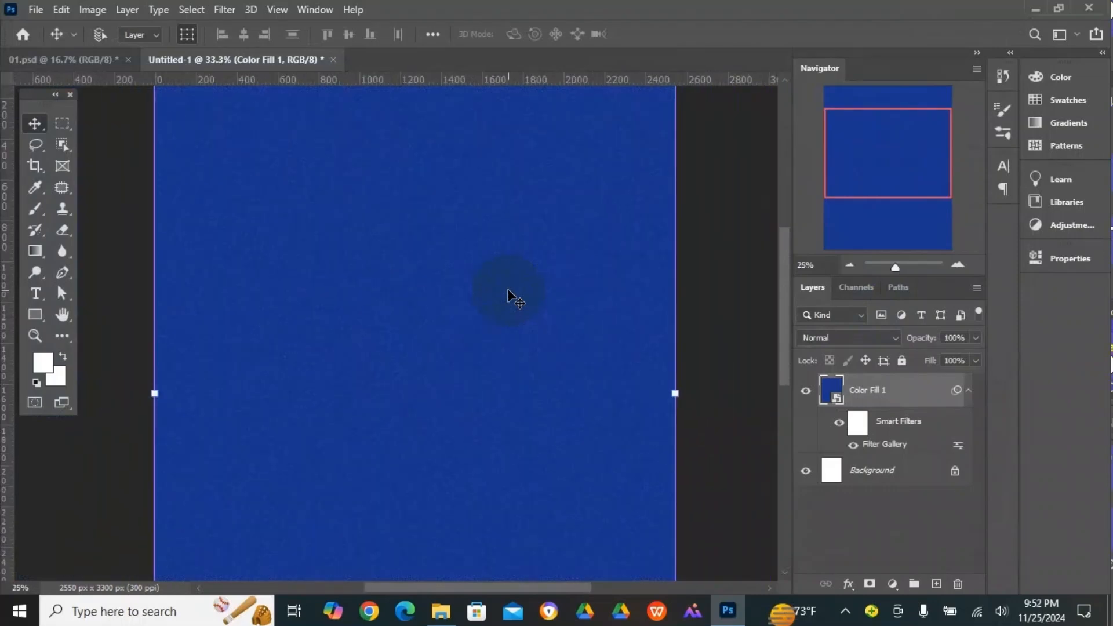
- Apply a Gaussian Blur with a 2.5 pixel radius to the grainy blue layer
{"action": "left_click", "coordinate": [223, 10]}
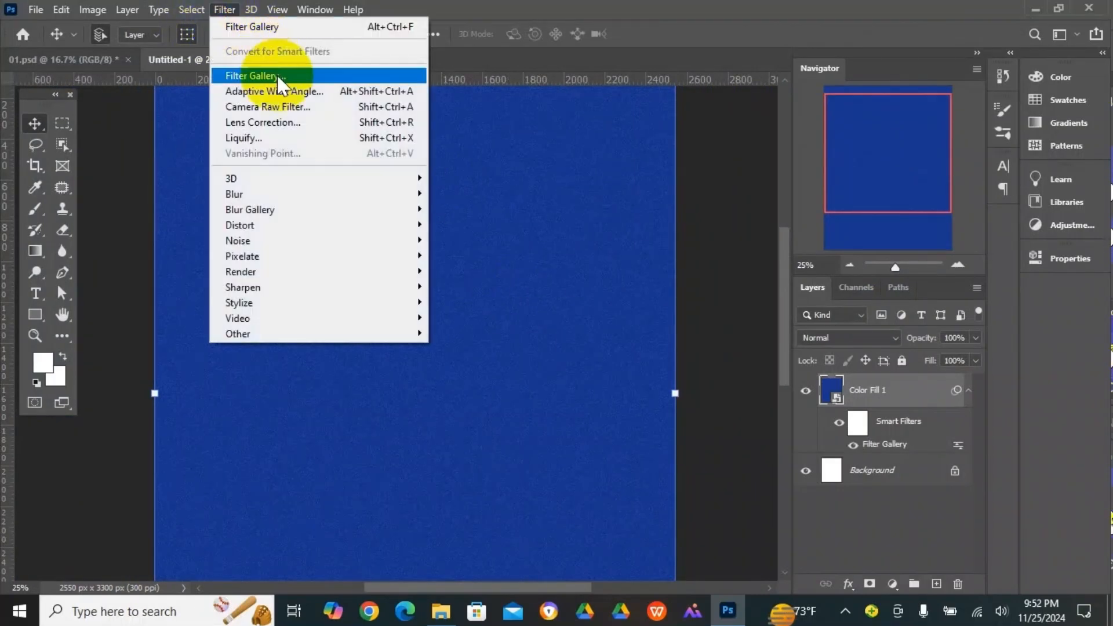
{"action": "mouse_move", "coordinate": [288, 196]}
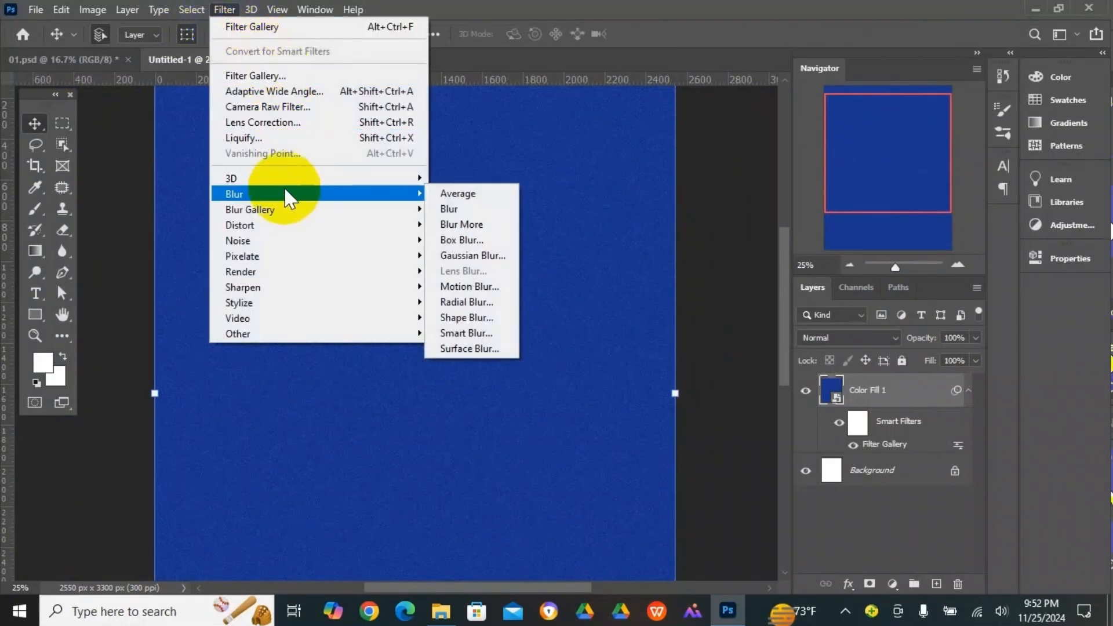
{"action": "left_click", "coordinate": [505, 255]}
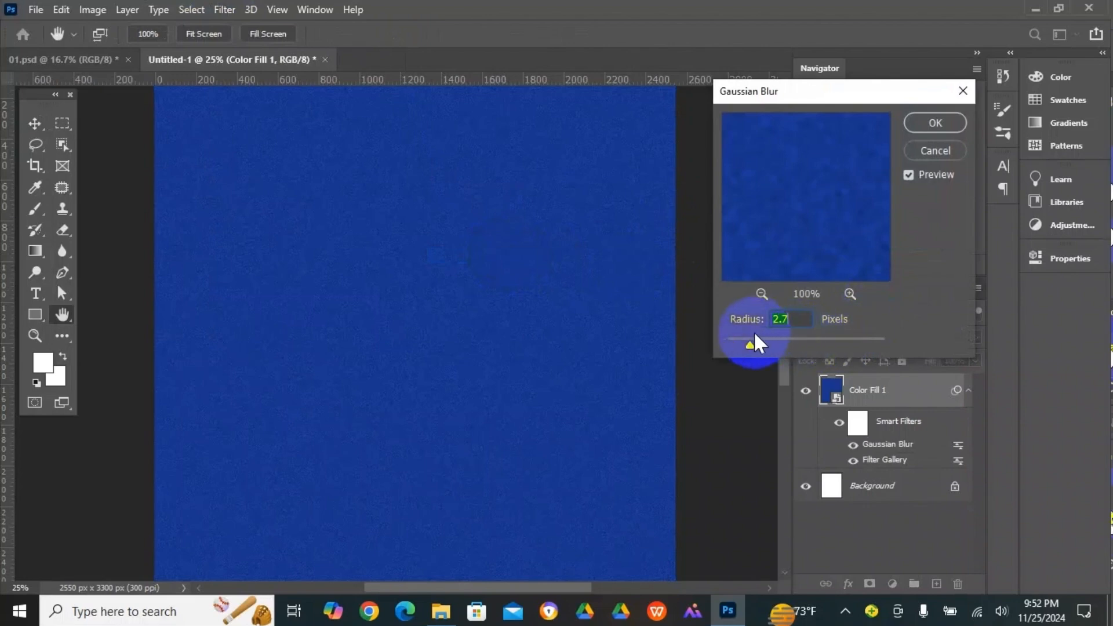
{"action": "left_click_drag", "start_coordinate": [753, 341], "coordinate": [748, 345]}
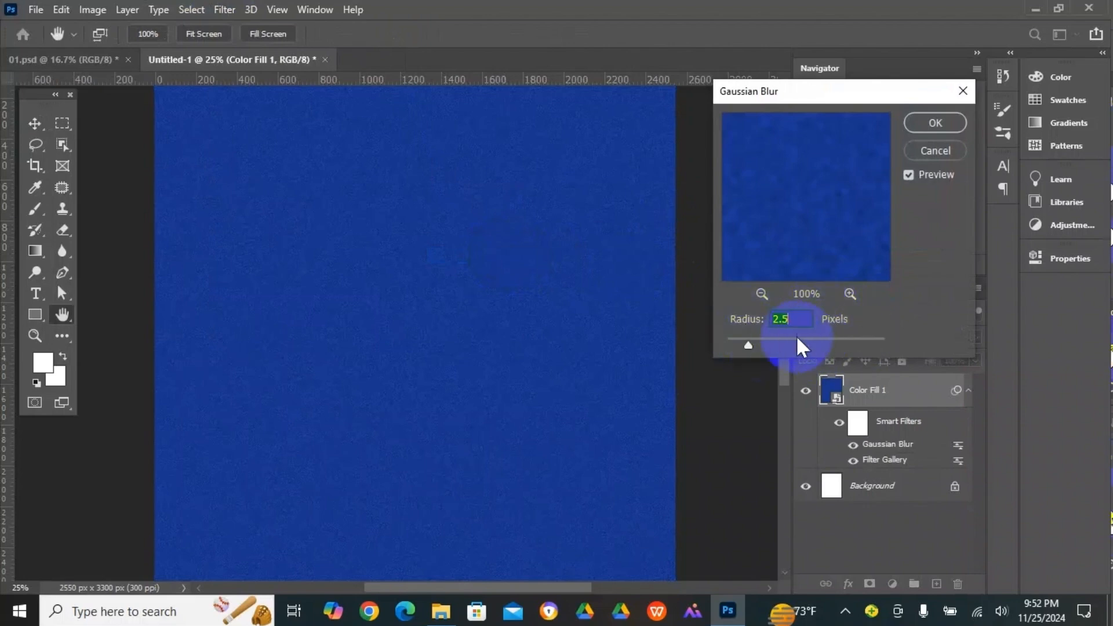
{"action": "left_click", "coordinate": [935, 123]}
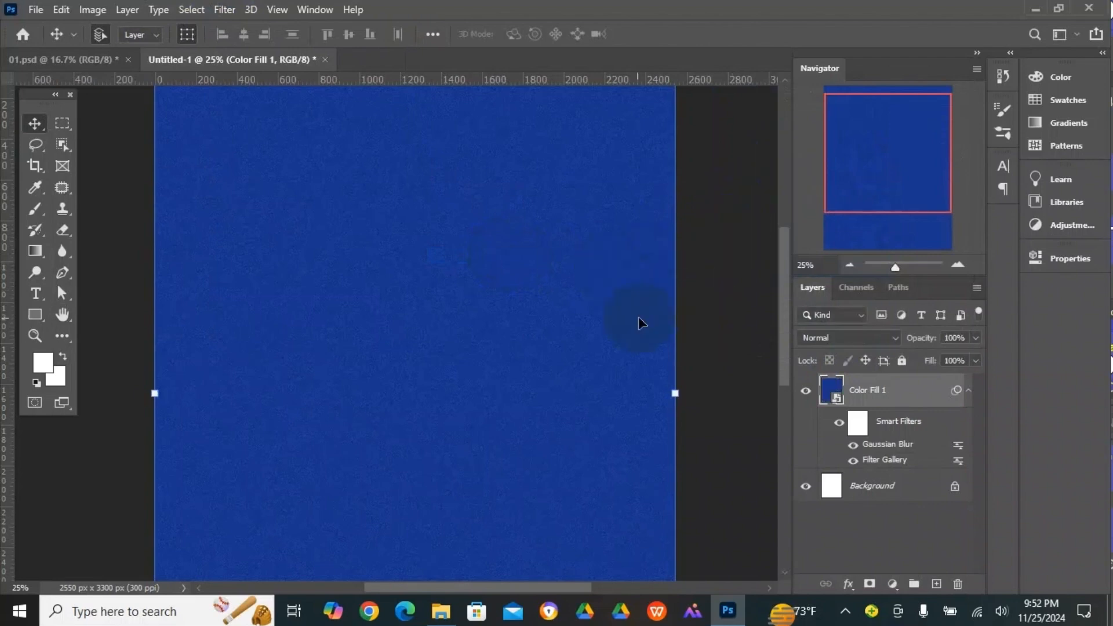
- Open the blue fill layer's blending options and show all available effects in the layer style list
{"action": "key", "text": "v"}
{"action": "key", "text": "shift+Tab"}
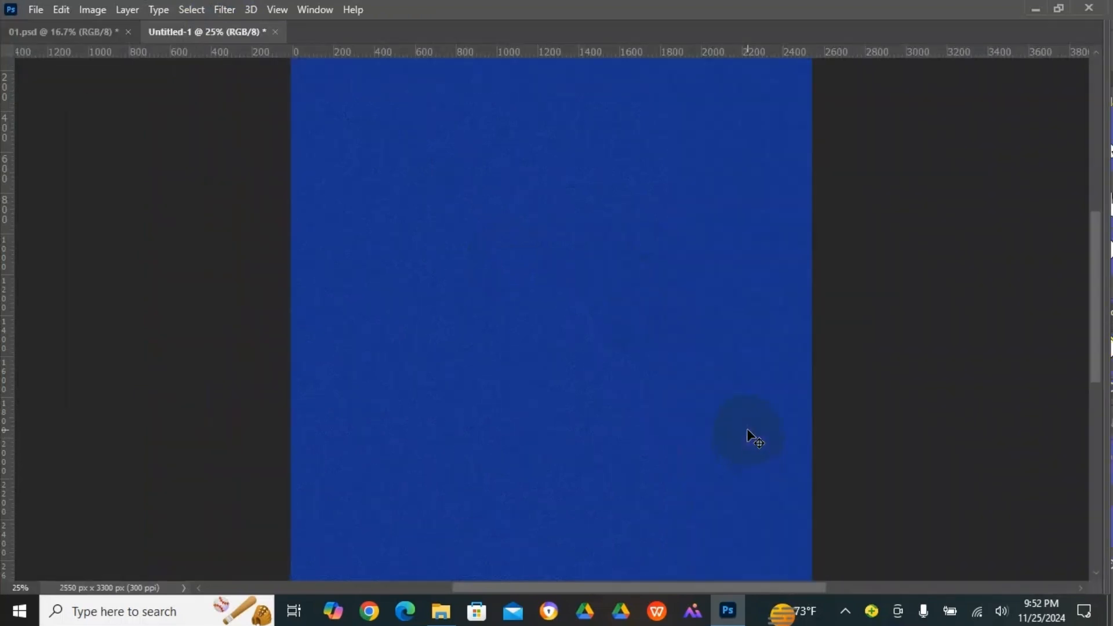
{"action": "key", "text": "ctrl+minus"}
{"action": "key", "text": "Tab"}
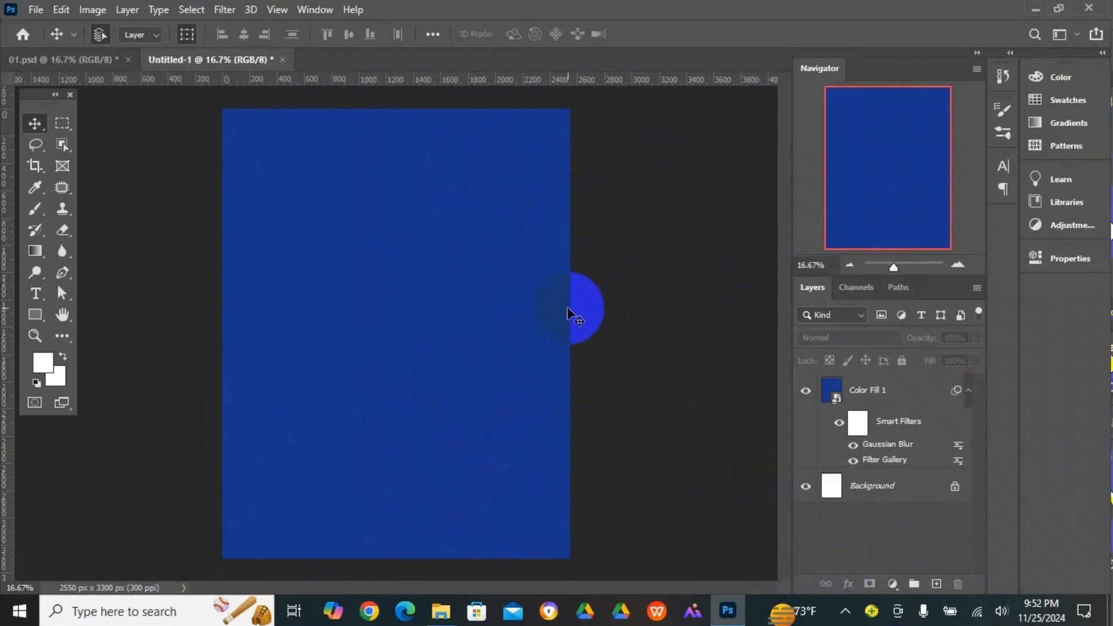
{"action": "left_click", "coordinate": [505, 313]}
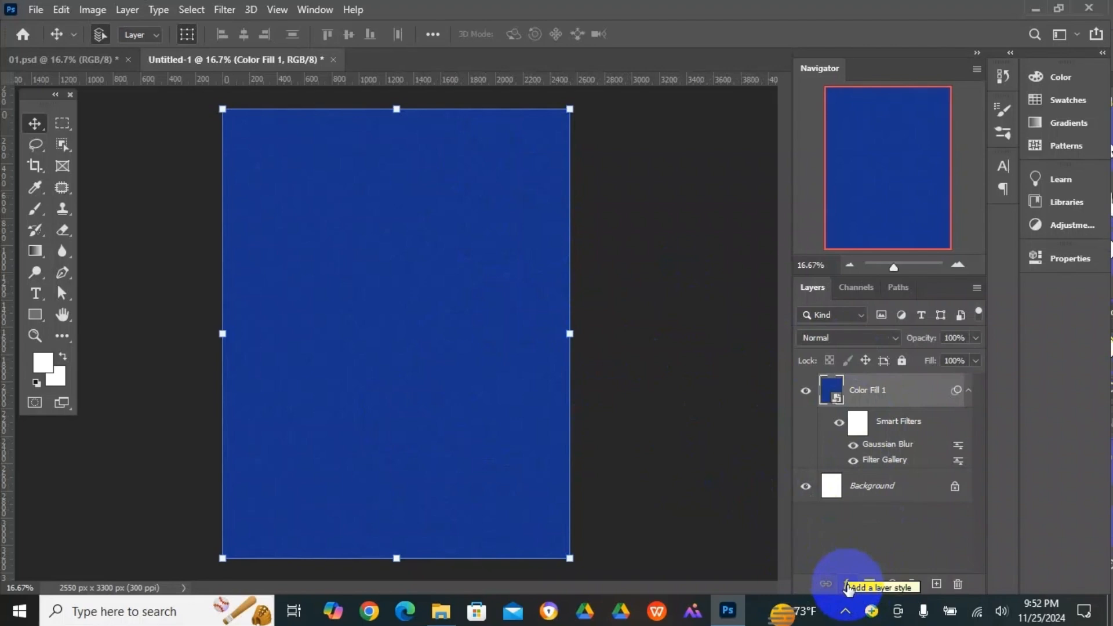
{"action": "left_click", "coordinate": [846, 584]}
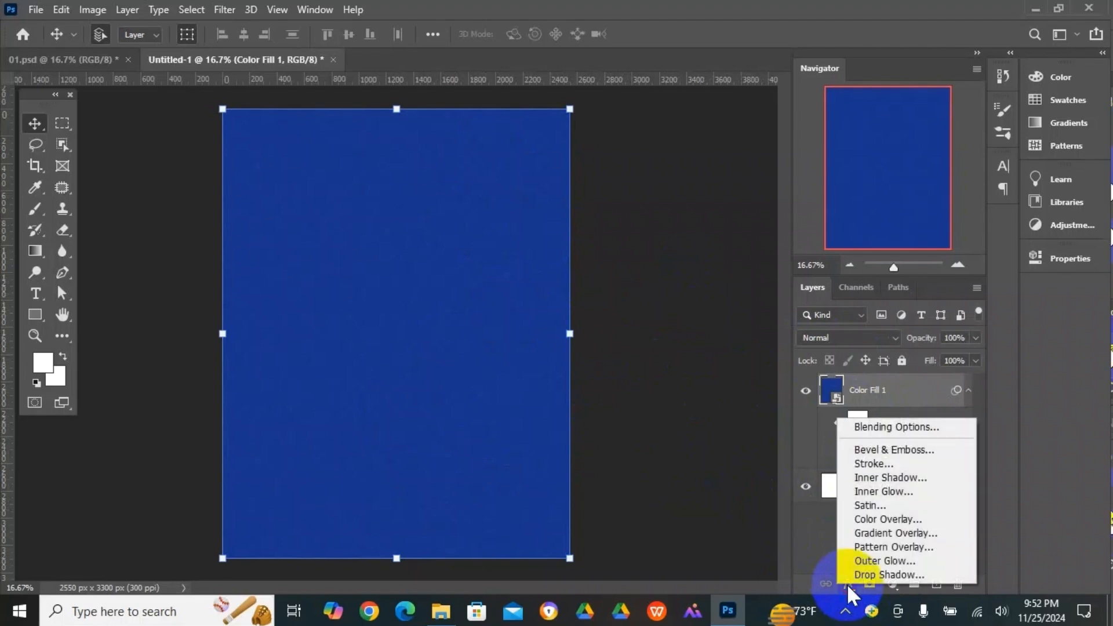
{"action": "left_click", "coordinate": [897, 427]}
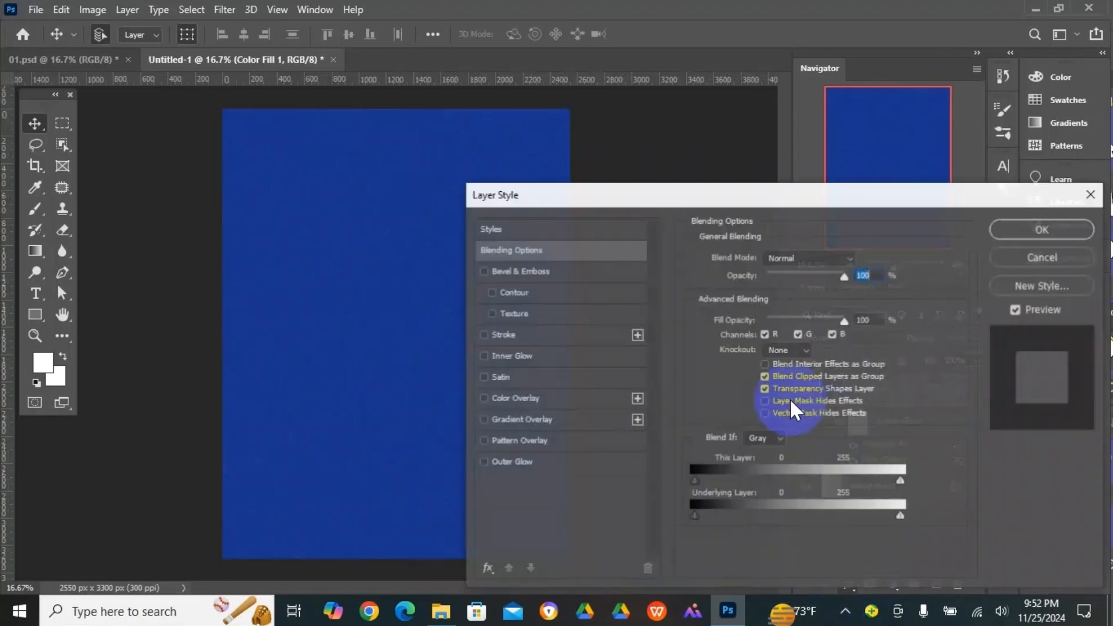
{"action": "left_click_drag", "start_coordinate": [663, 203], "coordinate": [791, 100]}
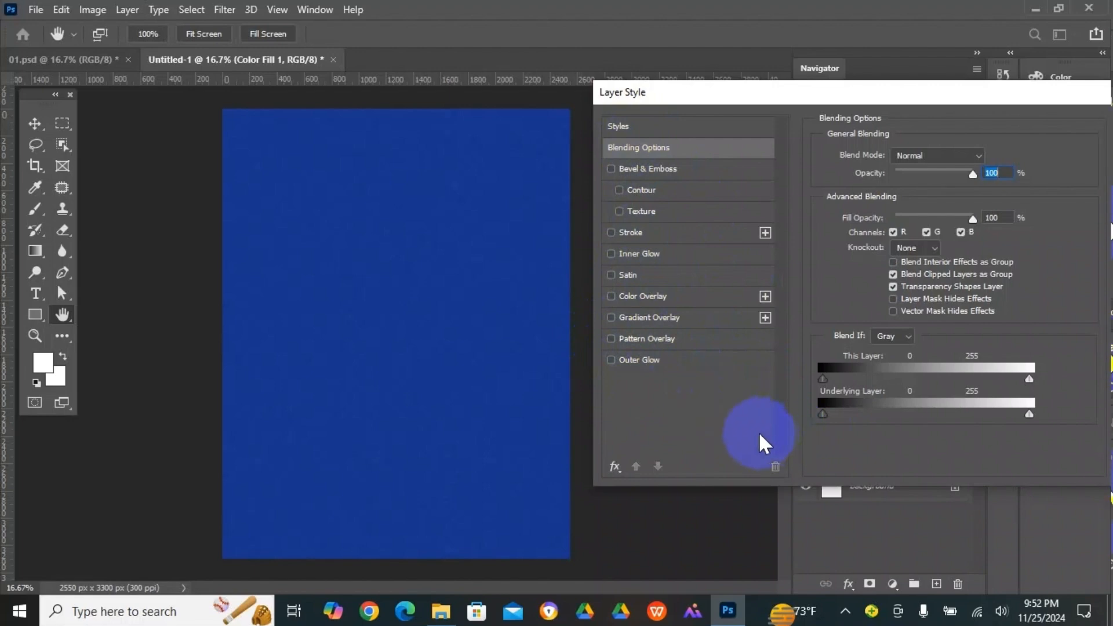
{"action": "left_click", "coordinate": [666, 102]}
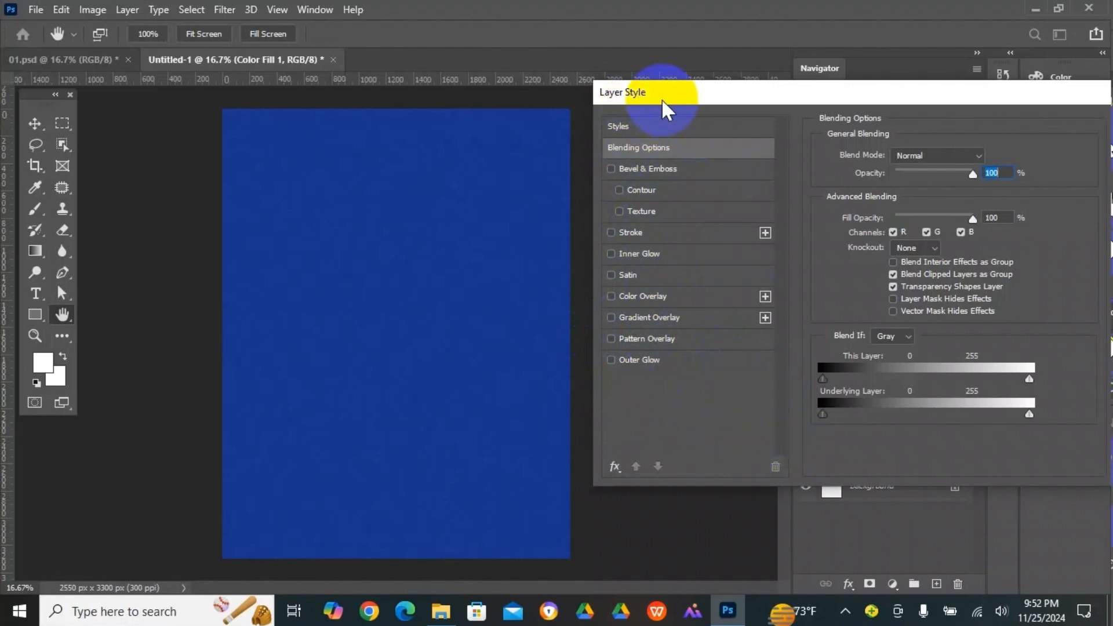
{"action": "left_click", "coordinate": [614, 467]}
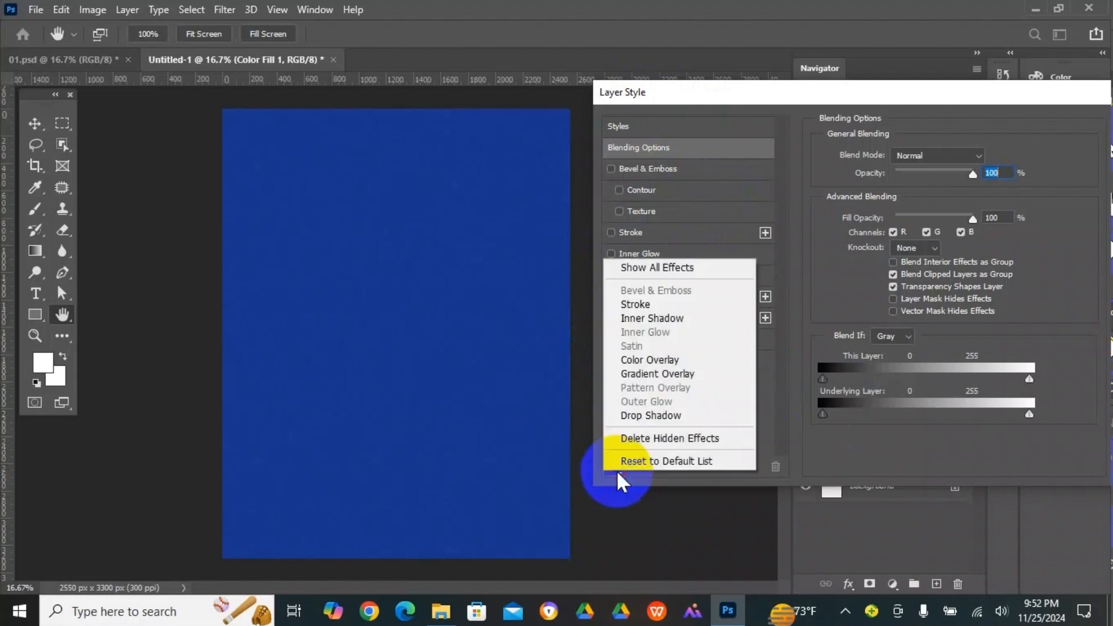
{"action": "left_click", "coordinate": [657, 268]}
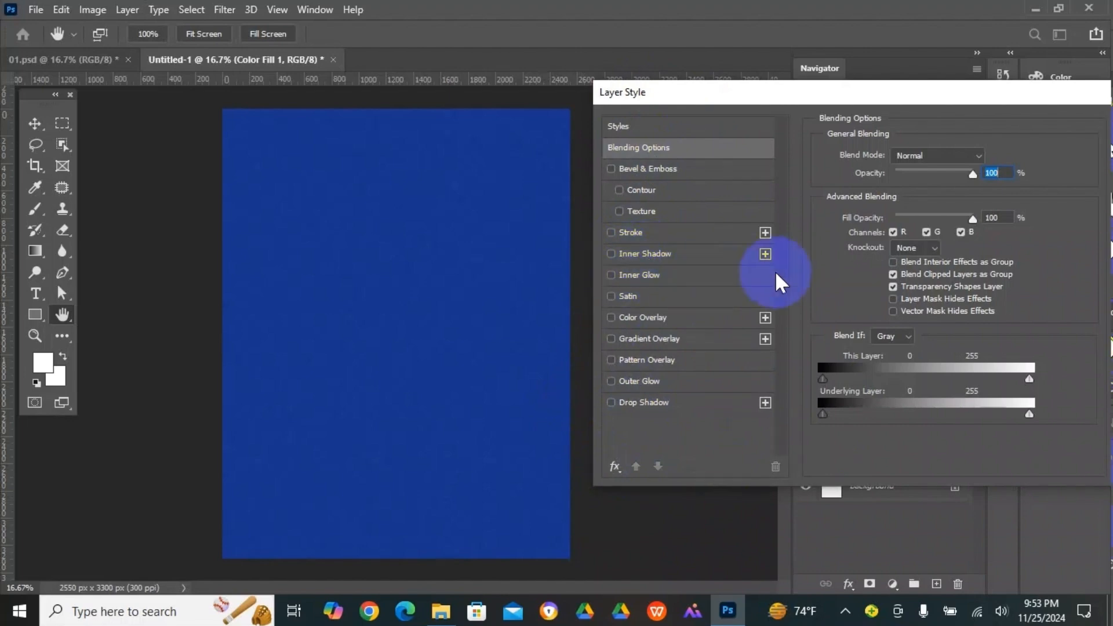
- Enable an inner shadow on the blue layer and offset it from the upper-right corner, about 459 px at 47 degrees
{"action": "left_click", "coordinate": [611, 254]}
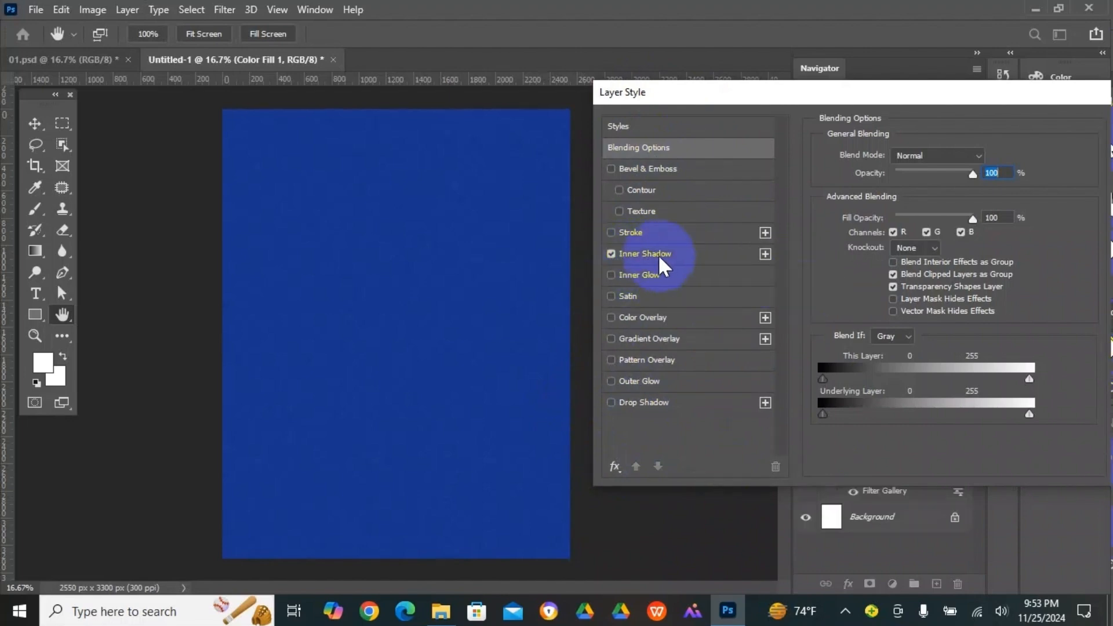
{"action": "left_click", "coordinate": [703, 257]}
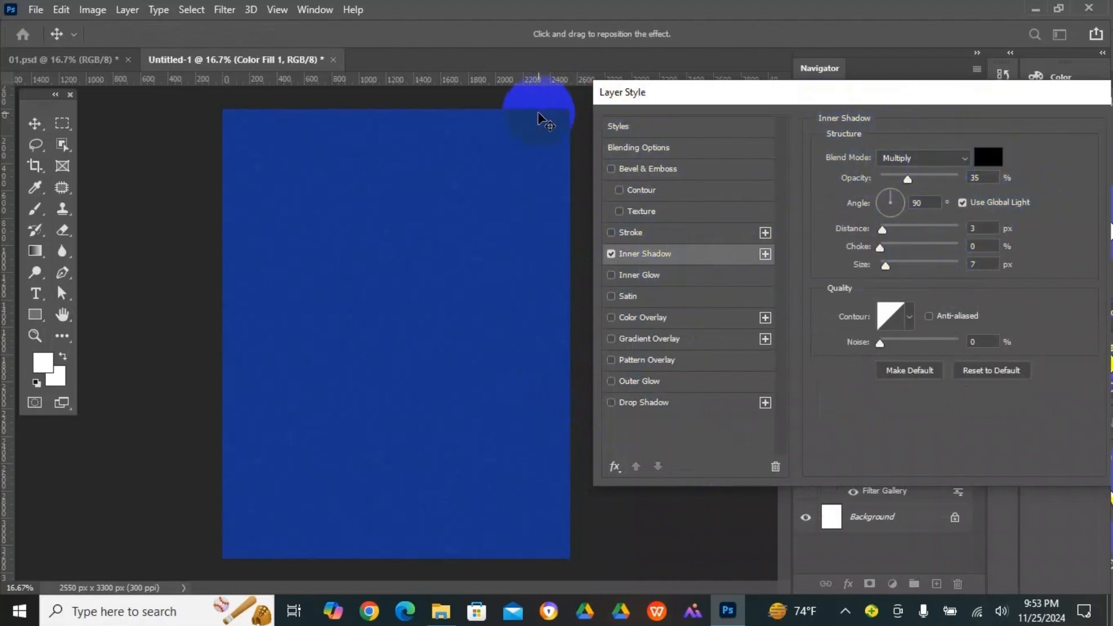
{"action": "left_click_drag", "start_coordinate": [560, 118], "coordinate": [537, 164]}
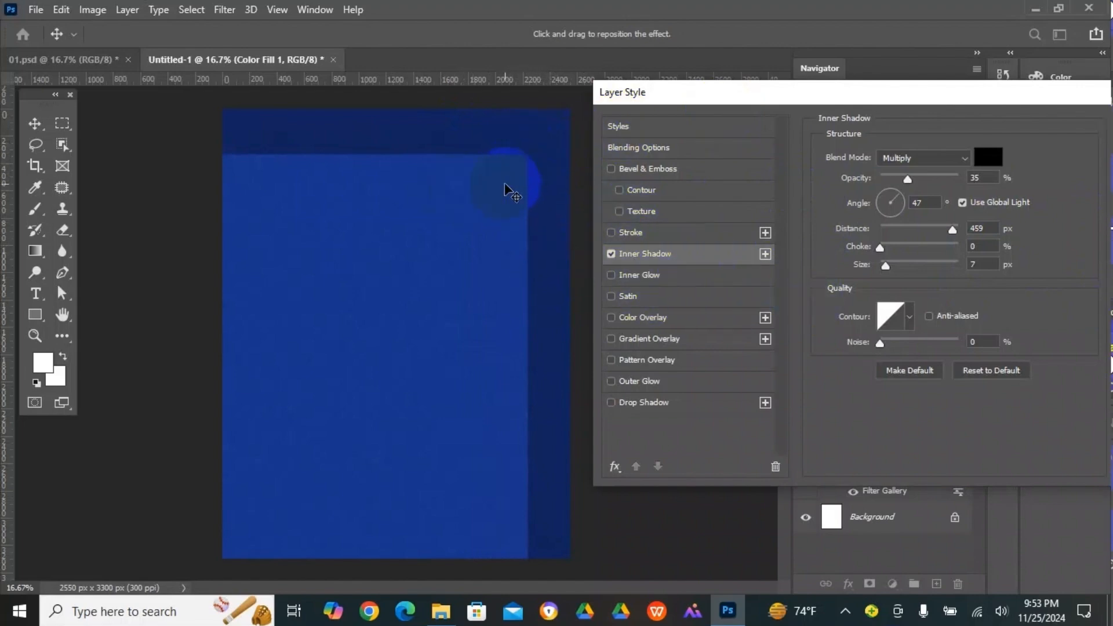
{"action": "left_click", "coordinate": [765, 253]}
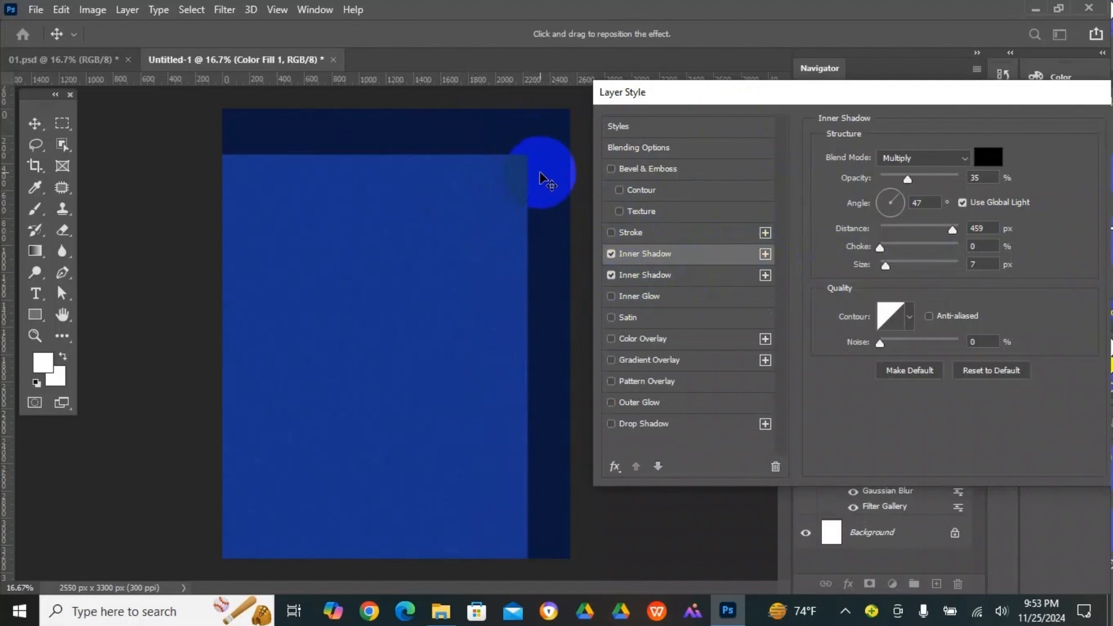
{"action": "key", "text": "ctrl+z"}
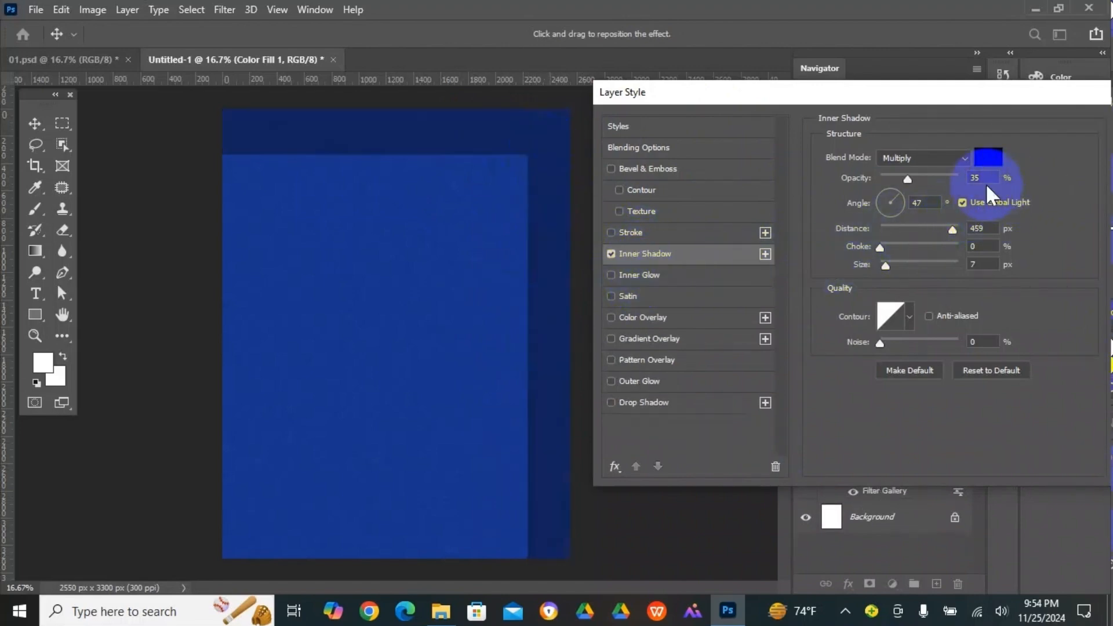
- Turn off global light for the inner shadow and reposition it to a distance of about 518 px at 46 degrees
{"action": "left_click", "coordinate": [962, 202]}
{"action": "left_click_drag", "start_coordinate": [524, 166], "coordinate": [471, 162]}
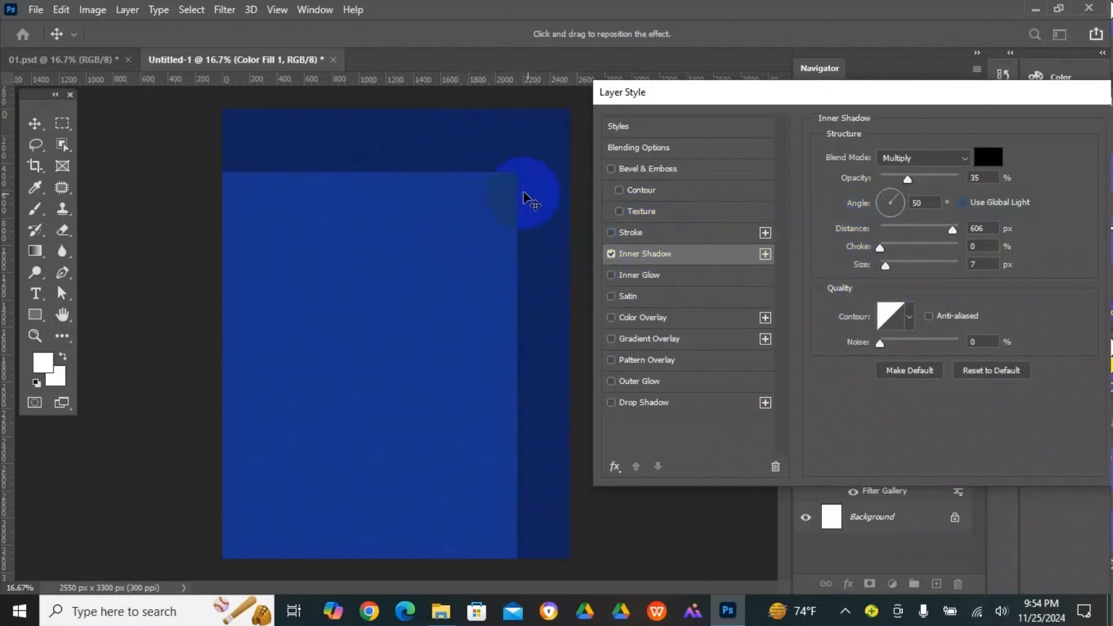
{"action": "left_click_drag", "start_coordinate": [547, 207], "coordinate": [539, 214]}
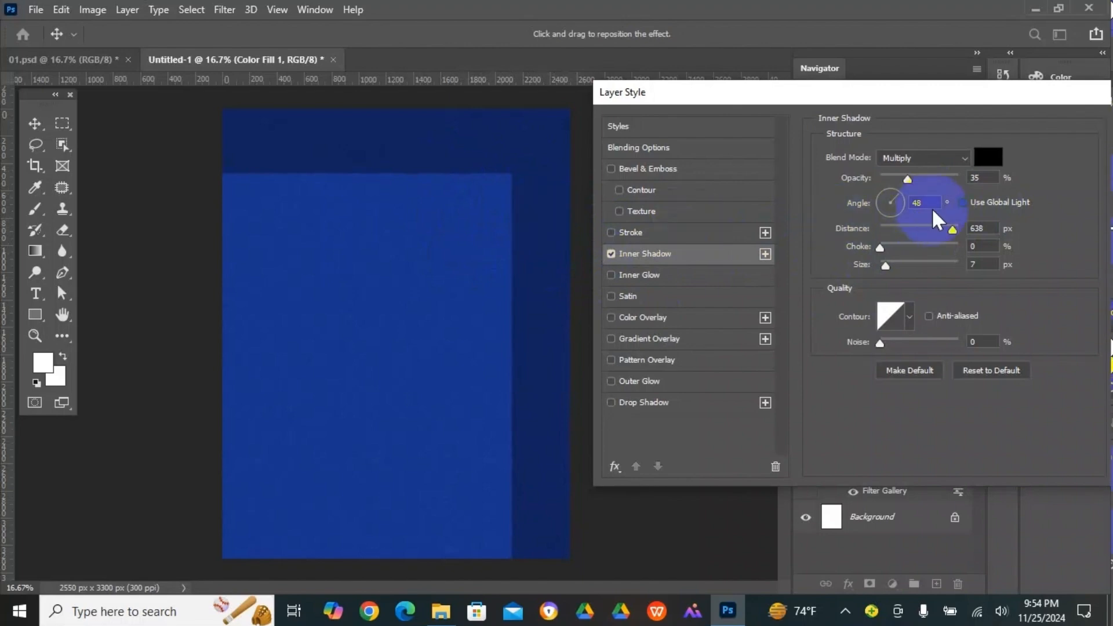
{"action": "left_click_drag", "start_coordinate": [527, 192], "coordinate": [538, 181]}
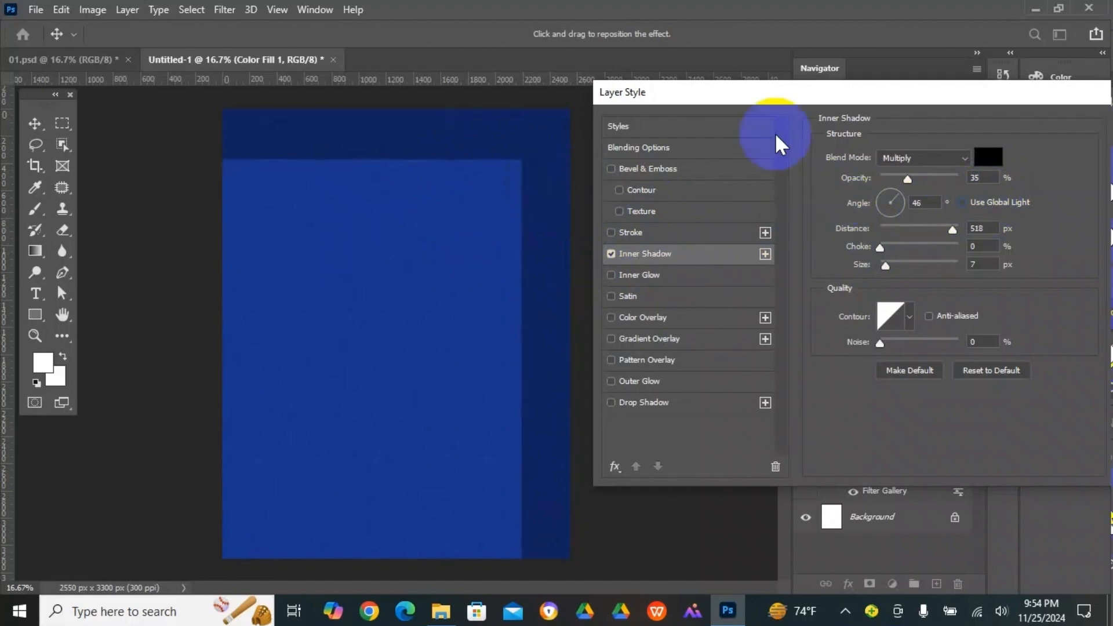
- Add a second inner shadow and offset it about 433 px at 46 degrees to form a stepped edge
{"action": "left_click", "coordinate": [765, 254]}
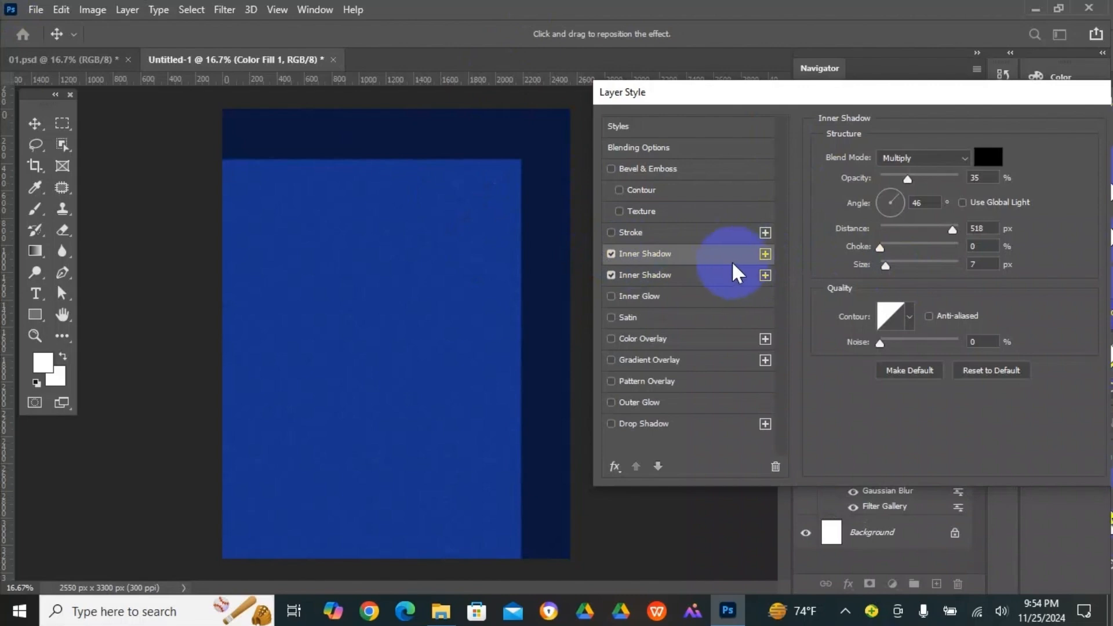
{"action": "left_click_drag", "start_coordinate": [539, 149], "coordinate": [540, 151]}
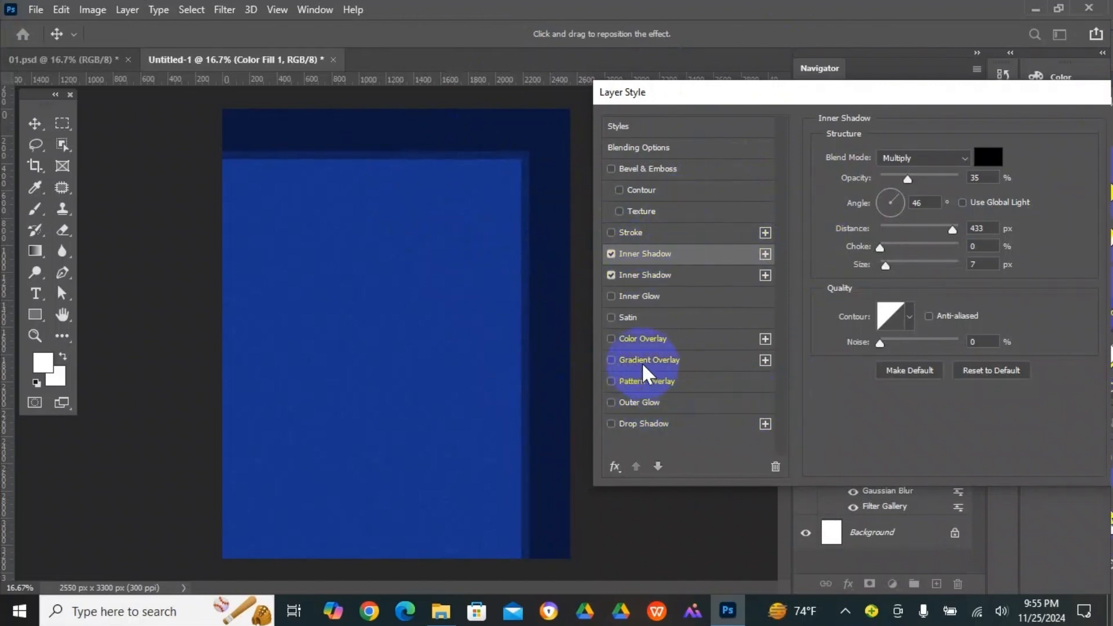
- Add a Soft Light radial gradient overlay at 150% scale, make its settings the default, and apply the layer style
{"action": "left_click", "coordinate": [612, 360]}
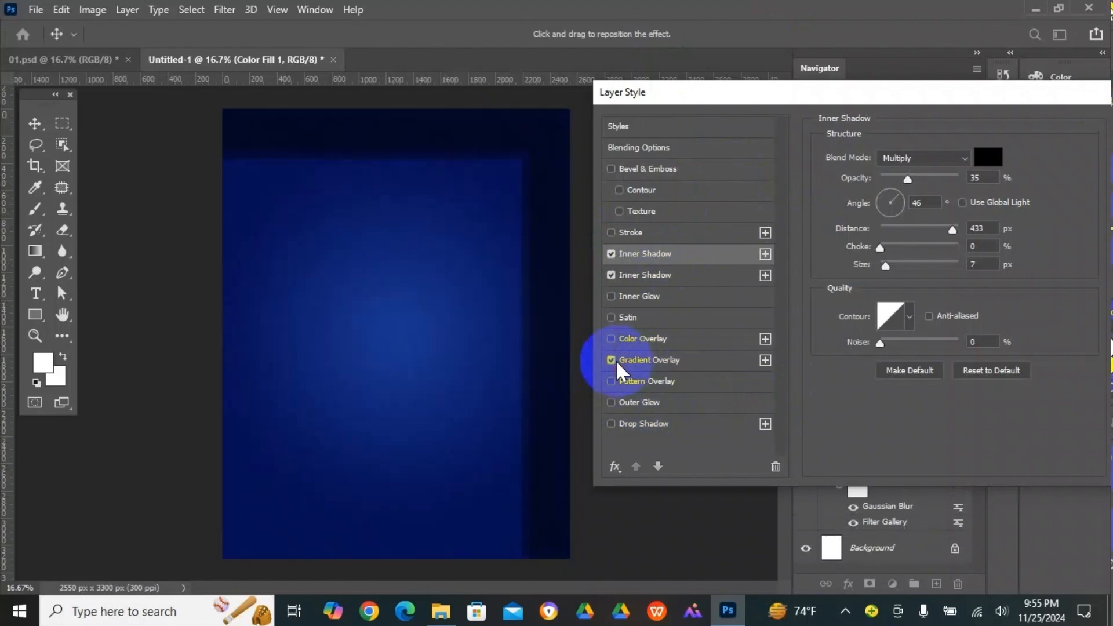
{"action": "left_click", "coordinate": [642, 363]}
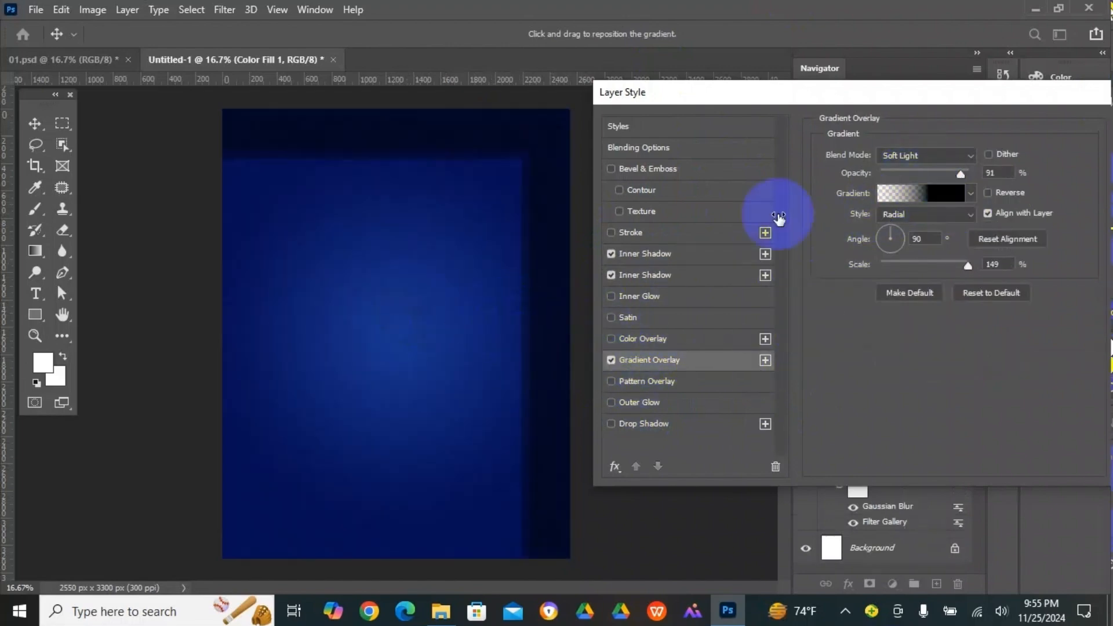
{"action": "left_click_drag", "start_coordinate": [902, 100], "coordinate": [777, 103]}
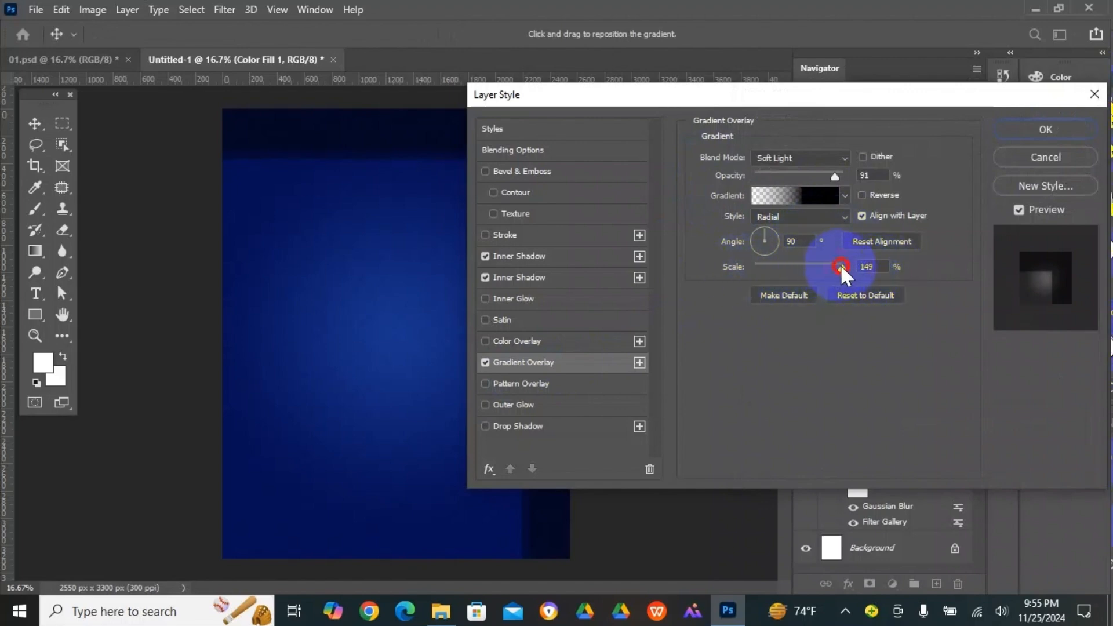
{"action": "left_click_drag", "start_coordinate": [841, 268], "coordinate": [853, 265]}
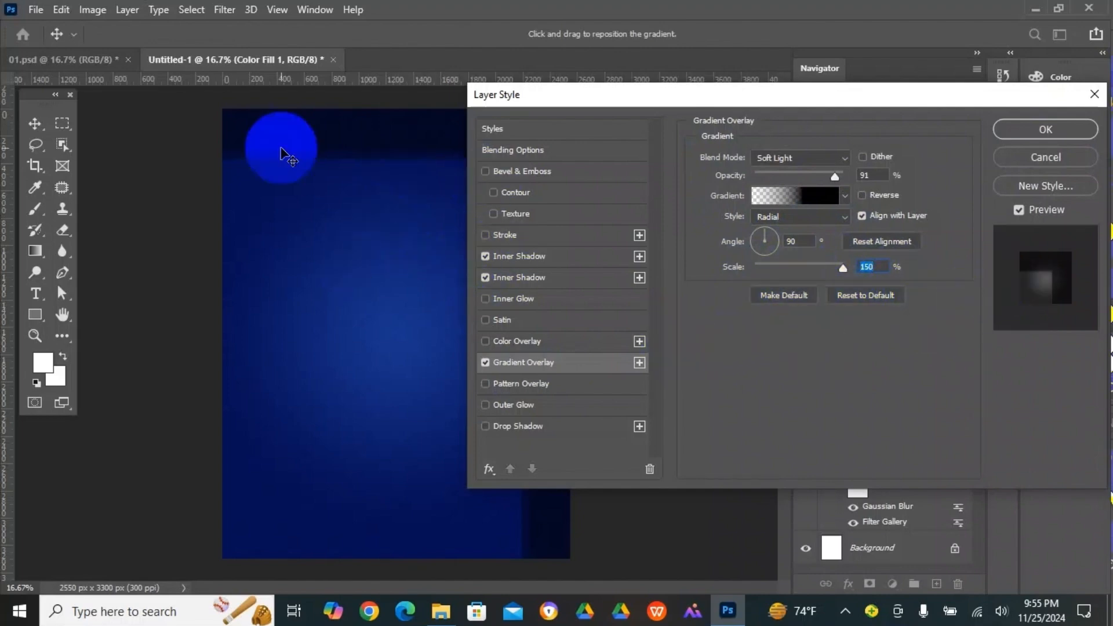
{"action": "left_click", "coordinate": [799, 297]}
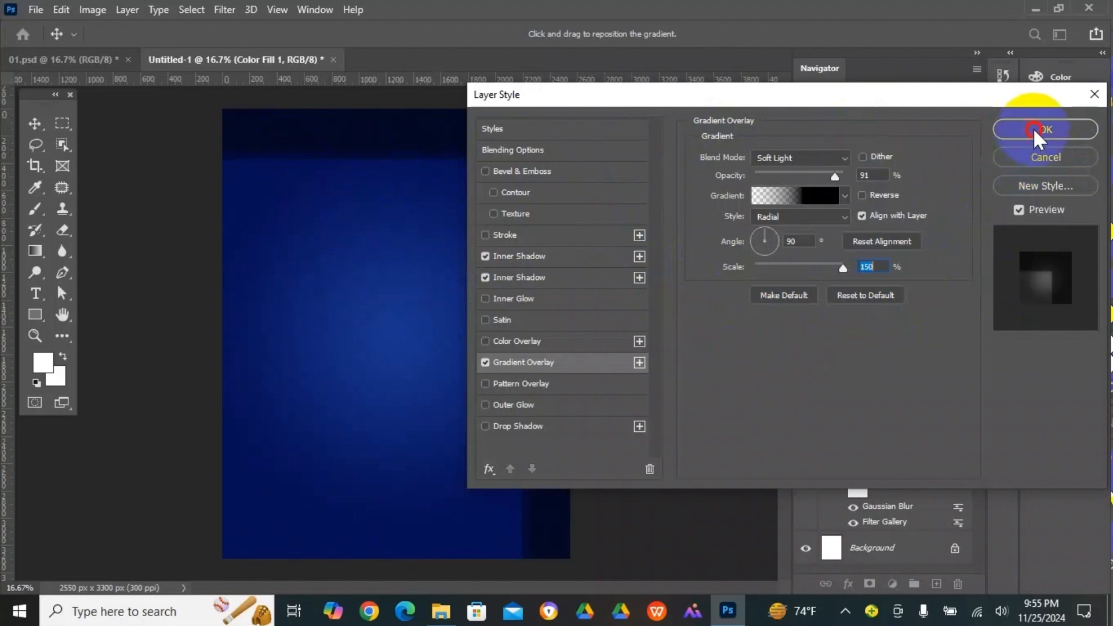
{"action": "left_click", "coordinate": [1033, 128]}
{"action": "left_click", "coordinate": [653, 305]}
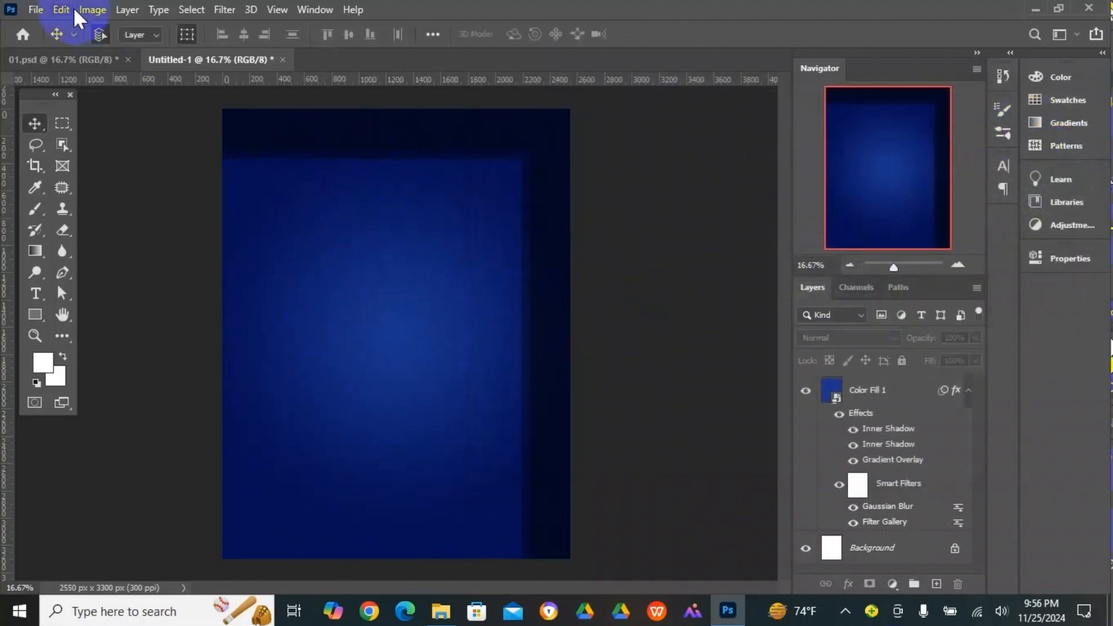
- Open the microphone photo 01.jpg from the Desktop
{"action": "left_click", "coordinate": [37, 9]}
{"action": "left_click", "coordinate": [52, 39]}
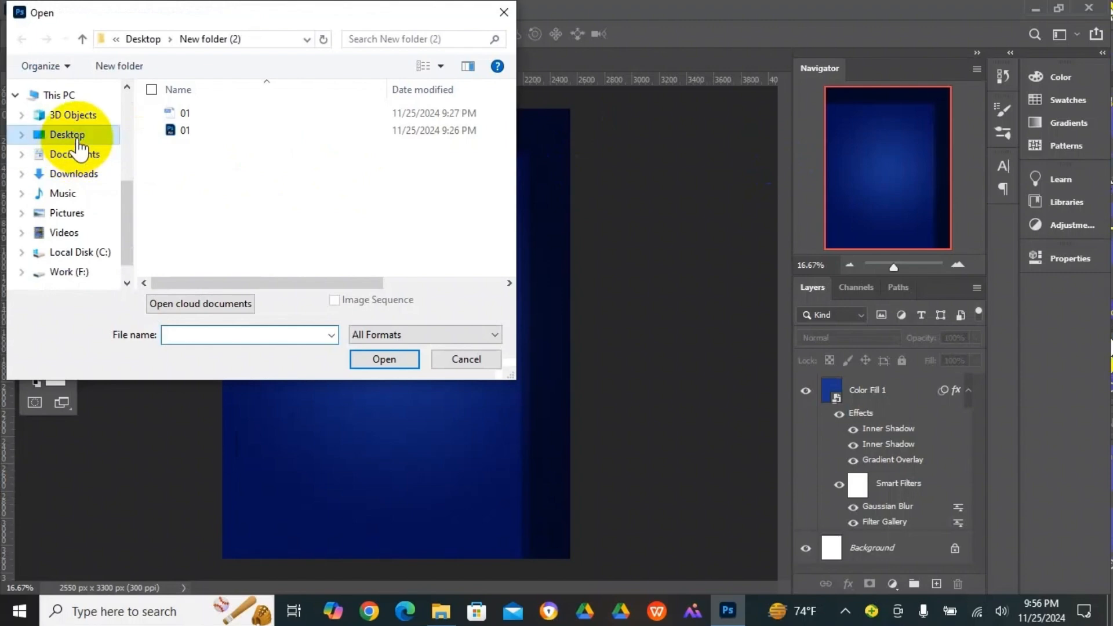
{"action": "left_click", "coordinate": [80, 139]}
{"action": "double_click", "coordinate": [450, 135]}
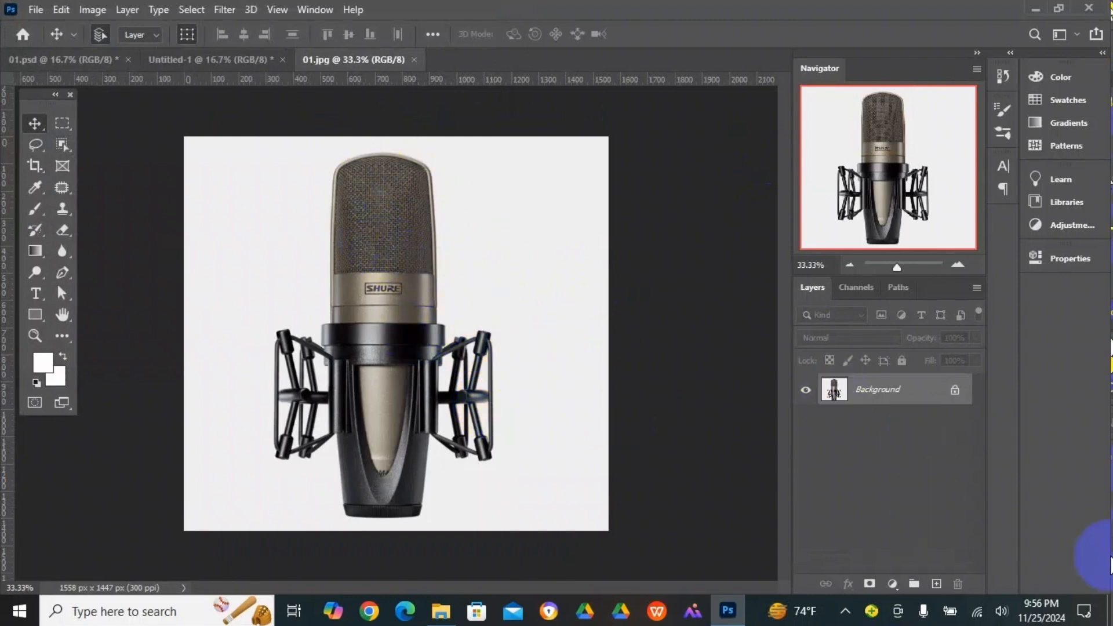
{"action": "key", "text": "ctrl+minus"}
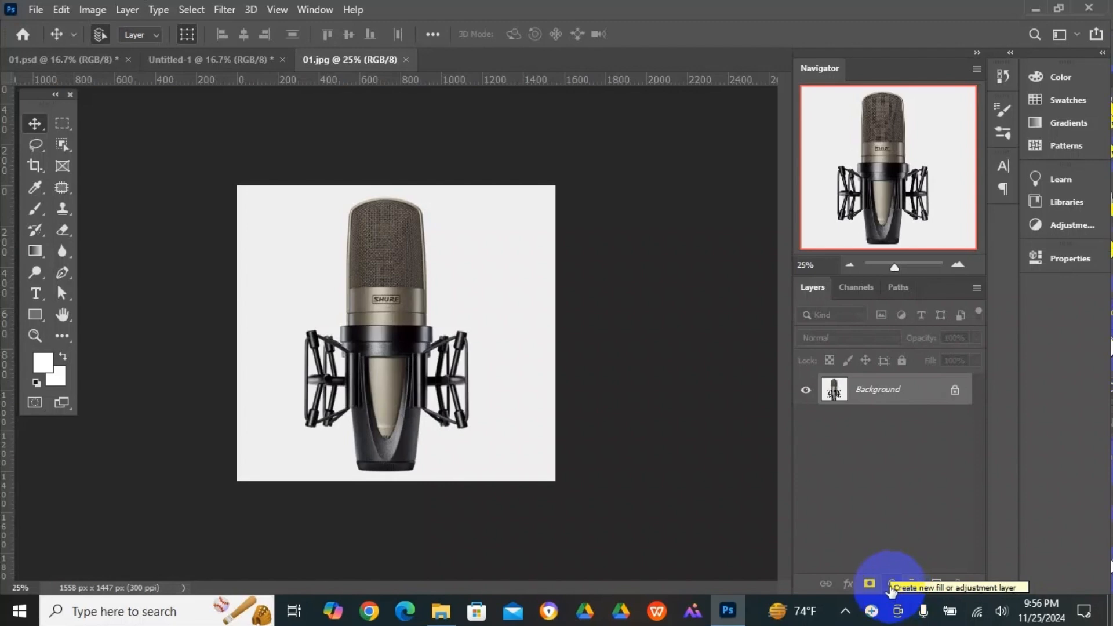
- Add a Black & White adjustment layer over the microphone and lower the reds, yellows, greens, cyans and blues to darken it
{"action": "left_click", "coordinate": [890, 585]}
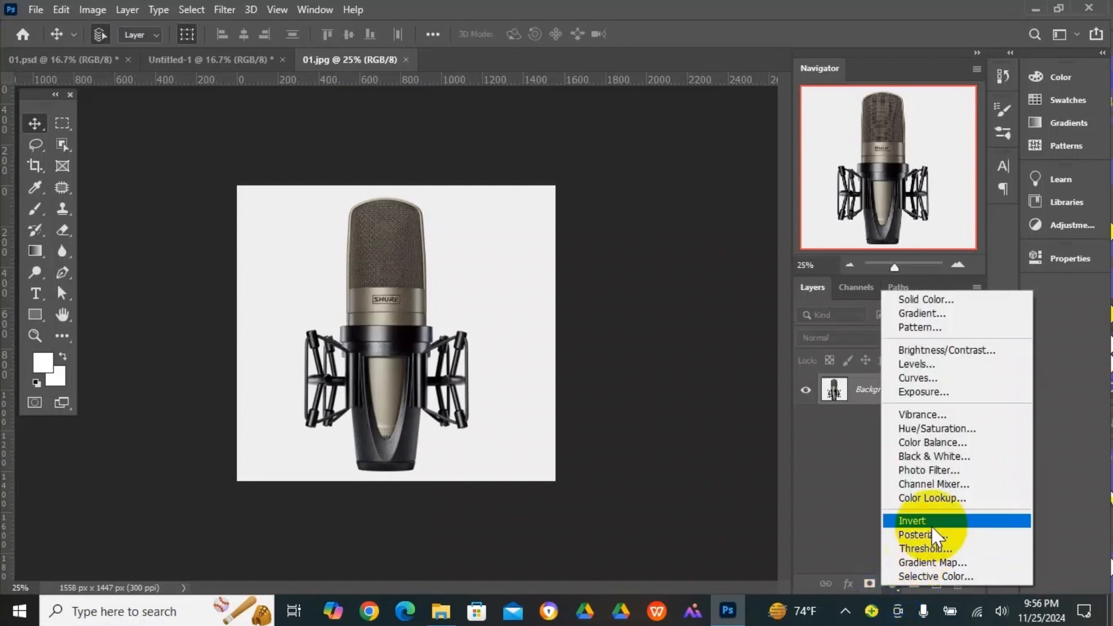
{"action": "left_click", "coordinate": [947, 458]}
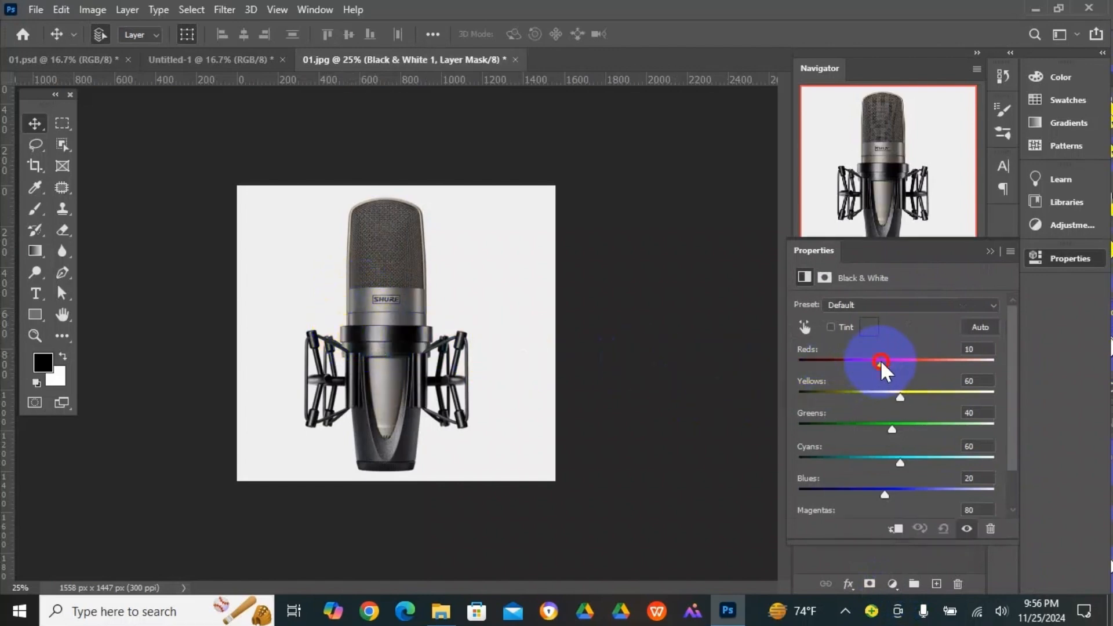
{"action": "left_click_drag", "start_coordinate": [891, 366], "coordinate": [835, 364]}
{"action": "left_click_drag", "start_coordinate": [900, 397], "coordinate": [839, 396]}
{"action": "left_click_drag", "start_coordinate": [892, 428], "coordinate": [835, 429]}
{"action": "left_click_drag", "start_coordinate": [900, 463], "coordinate": [836, 462]}
{"action": "left_click_drag", "start_coordinate": [884, 496], "coordinate": [845, 497]}
{"action": "left_click", "coordinate": [990, 251]}
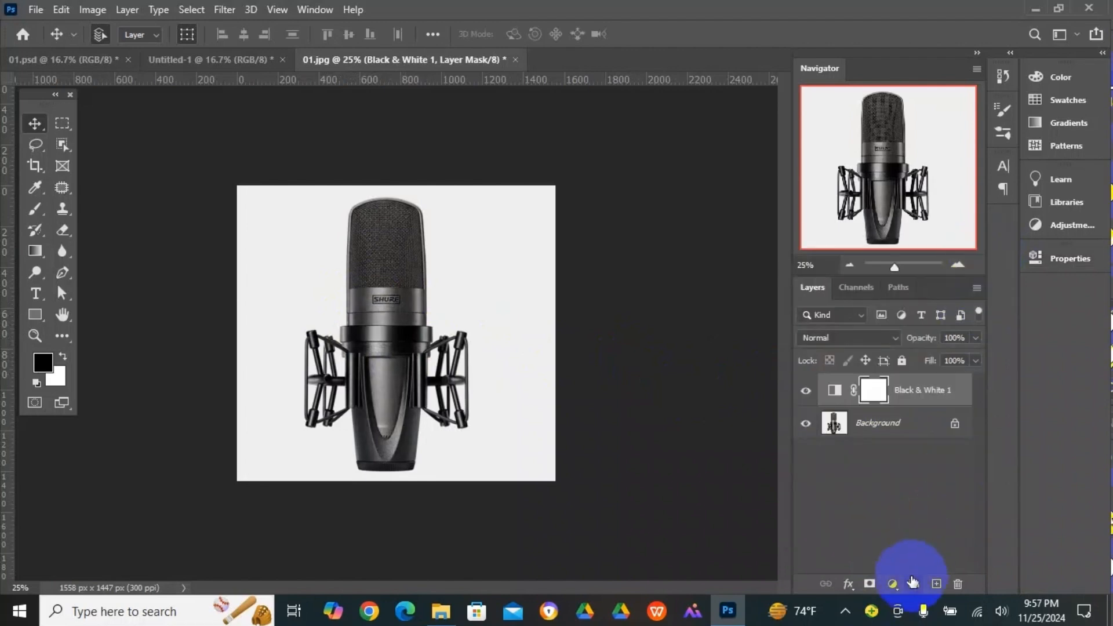
- Add a Levels adjustment layer with black input 197 and white input 217 to turn the microphone into a solid black silhouette
{"action": "left_click", "coordinate": [893, 584]}
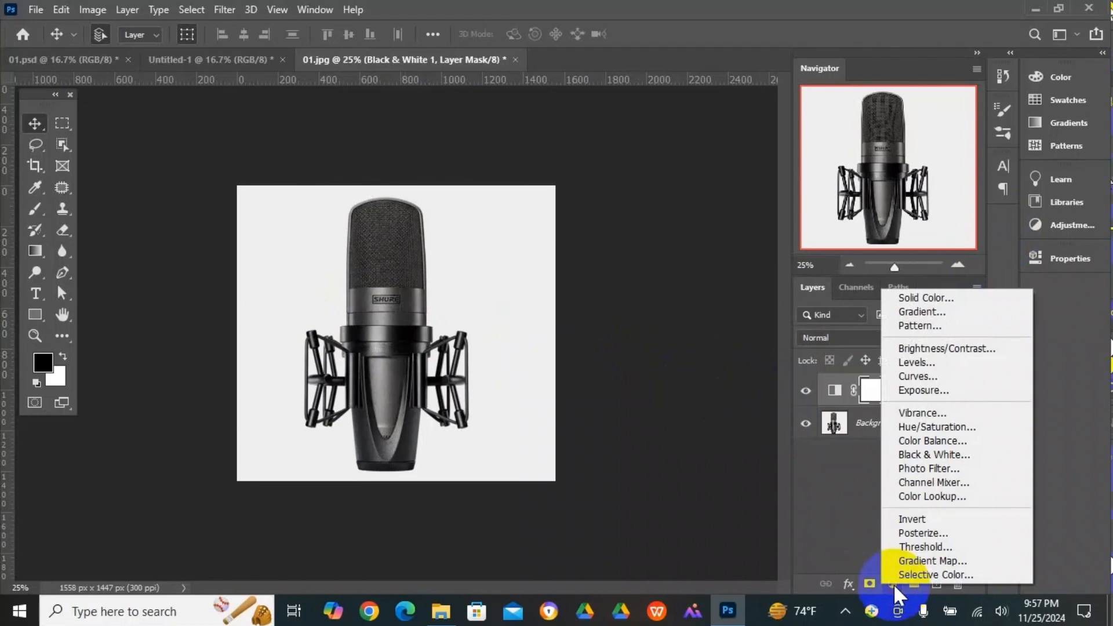
{"action": "left_click", "coordinate": [979, 364]}
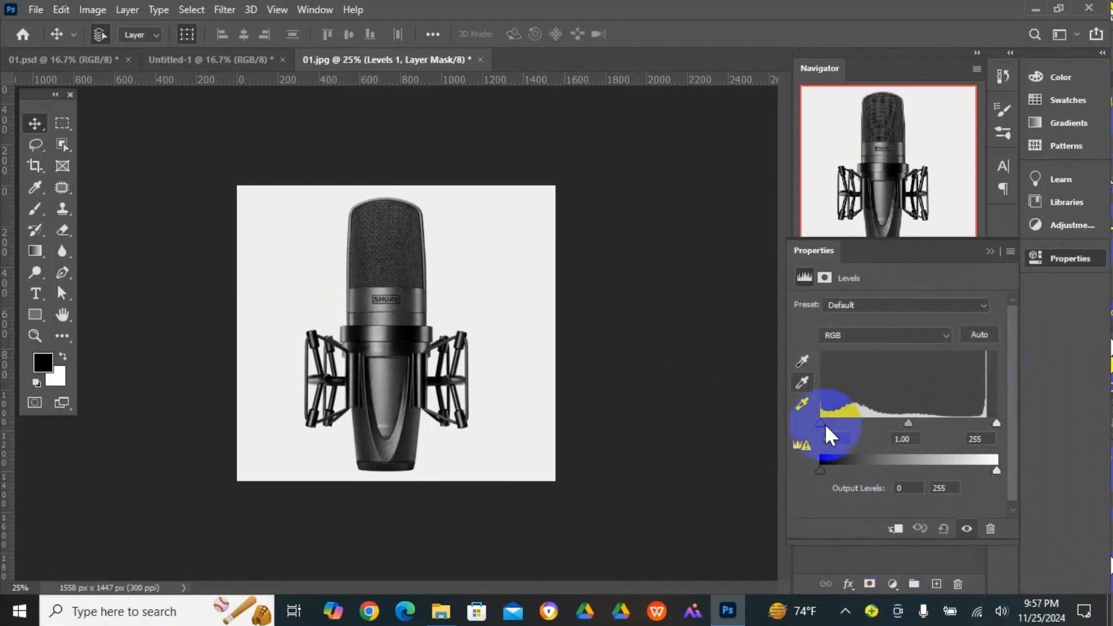
{"action": "left_click_drag", "start_coordinate": [820, 423], "coordinate": [970, 425]}
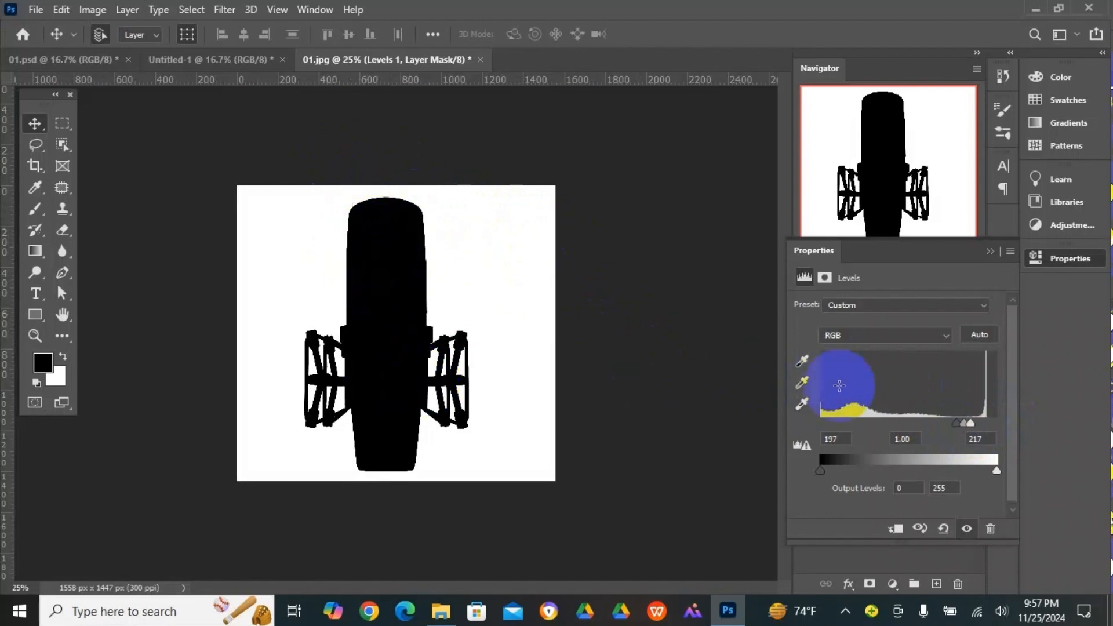
{"action": "left_click", "coordinate": [996, 255]}
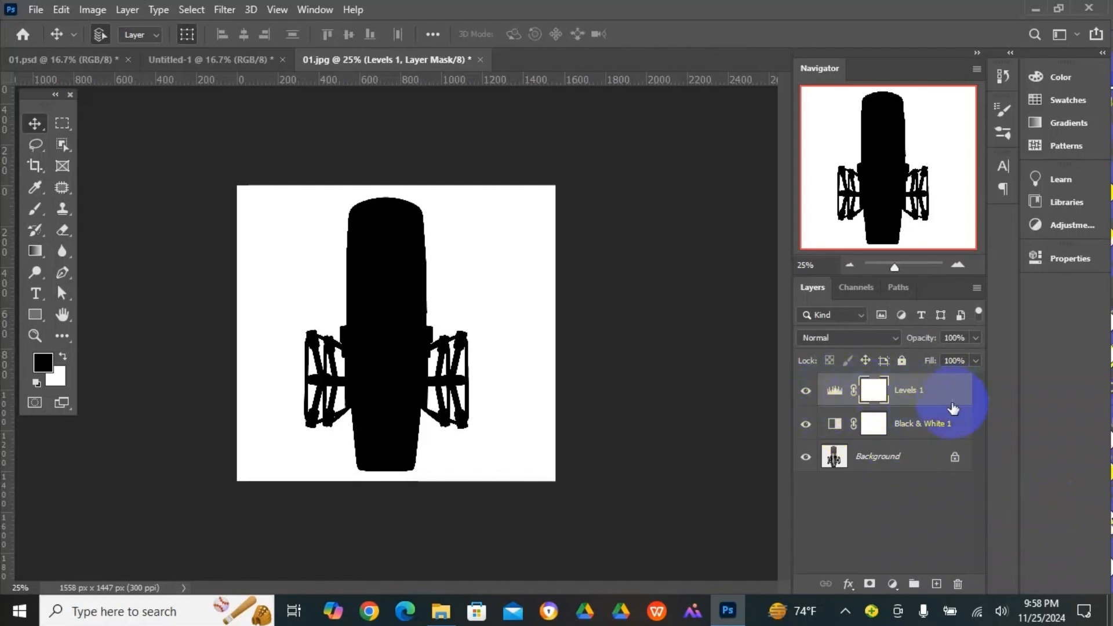
- Select the black microphone silhouette using Color Range set to Shadows
{"action": "left_click", "coordinate": [835, 394]}
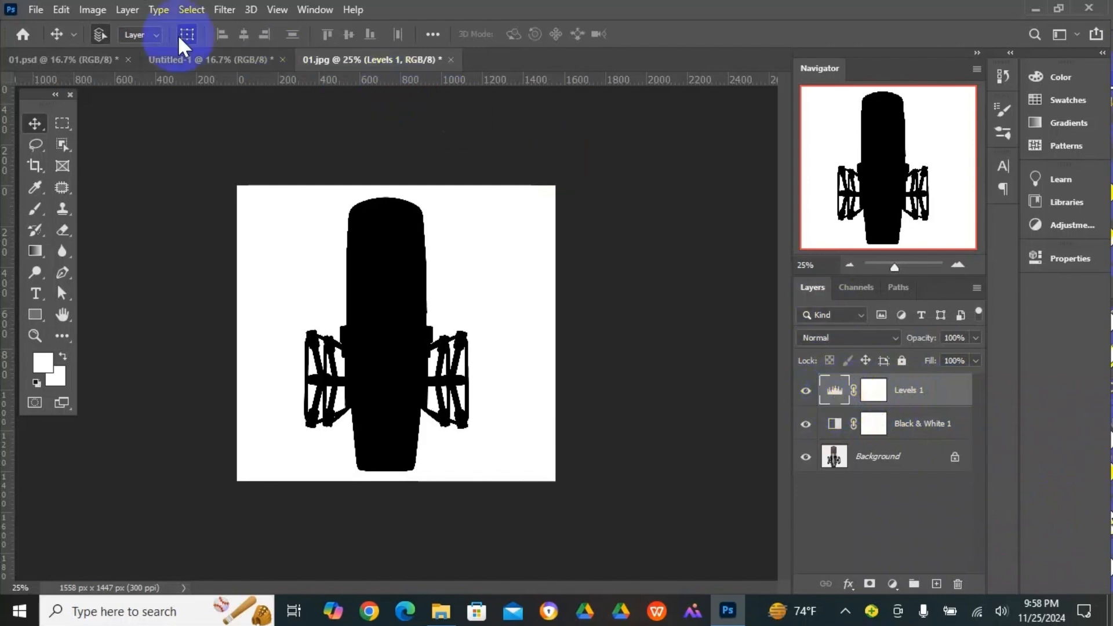
{"action": "left_click", "coordinate": [190, 10]}
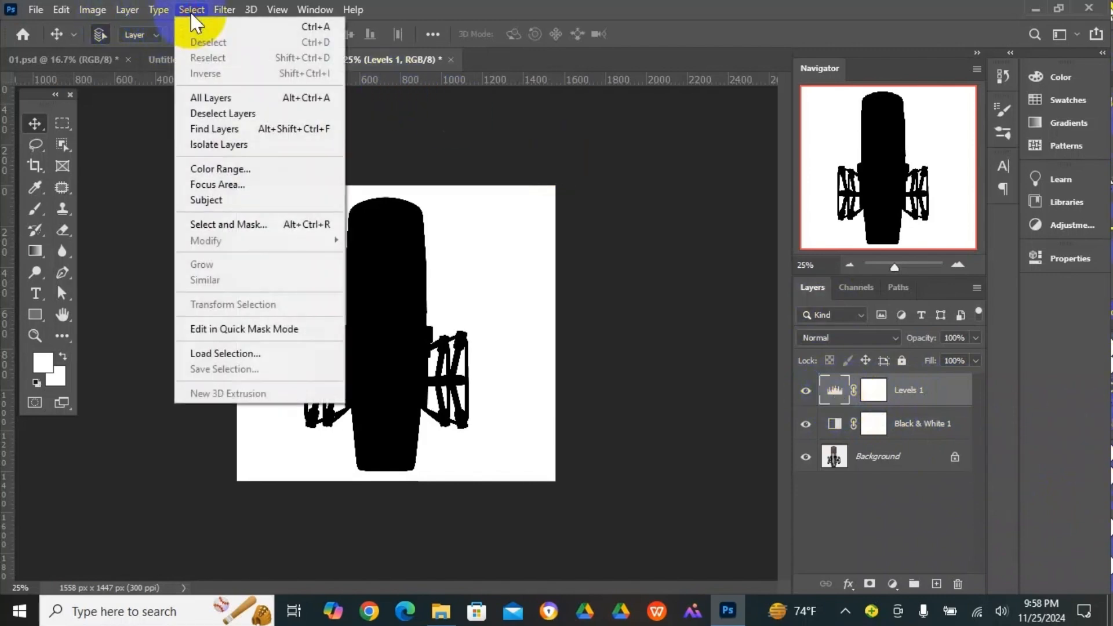
{"action": "left_click", "coordinate": [255, 168]}
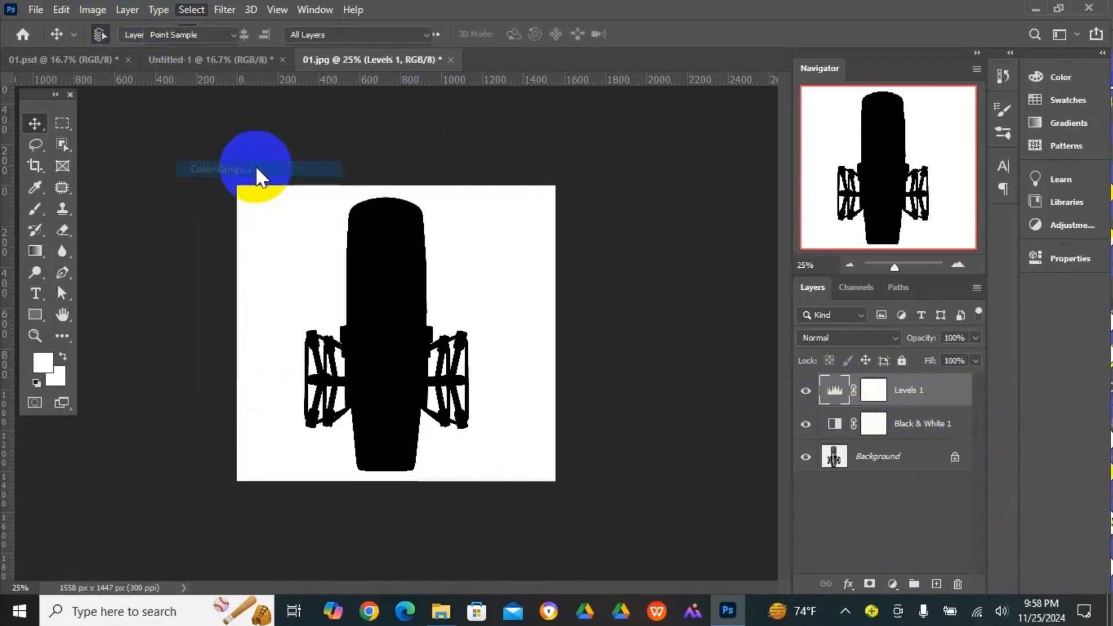
{"action": "left_click_drag", "start_coordinate": [533, 58], "coordinate": [773, 68]}
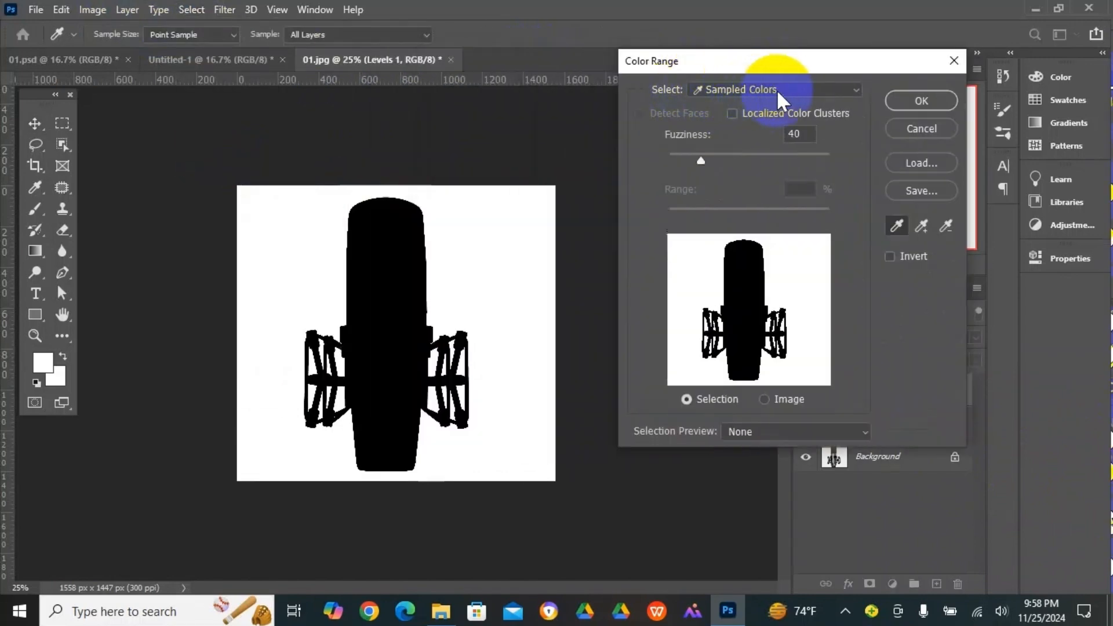
{"action": "left_click", "coordinate": [812, 88]}
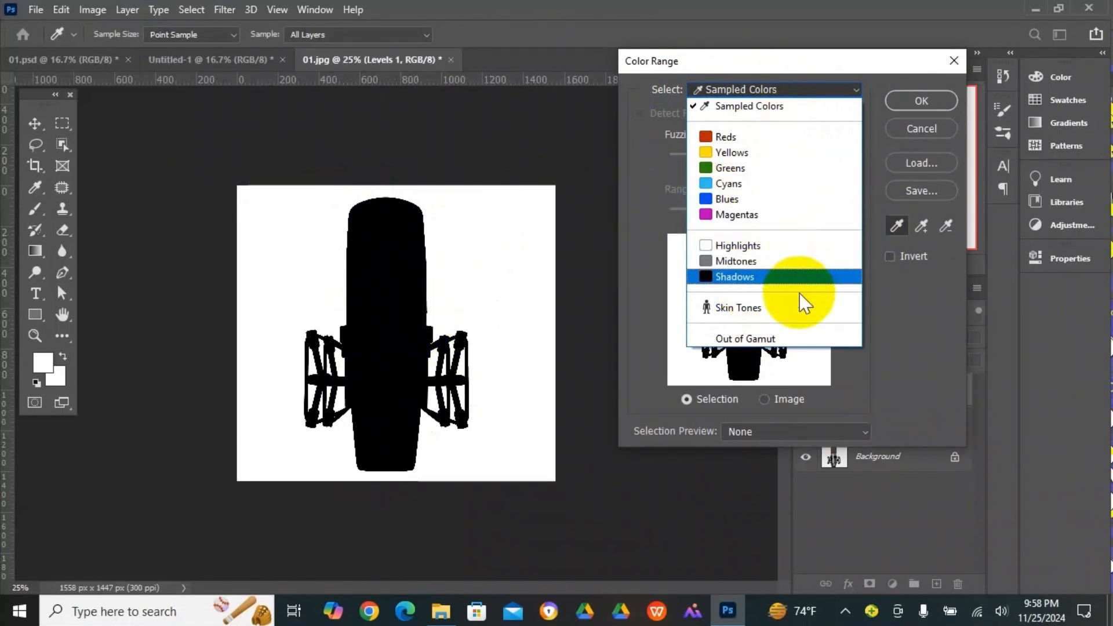
{"action": "left_click", "coordinate": [760, 277]}
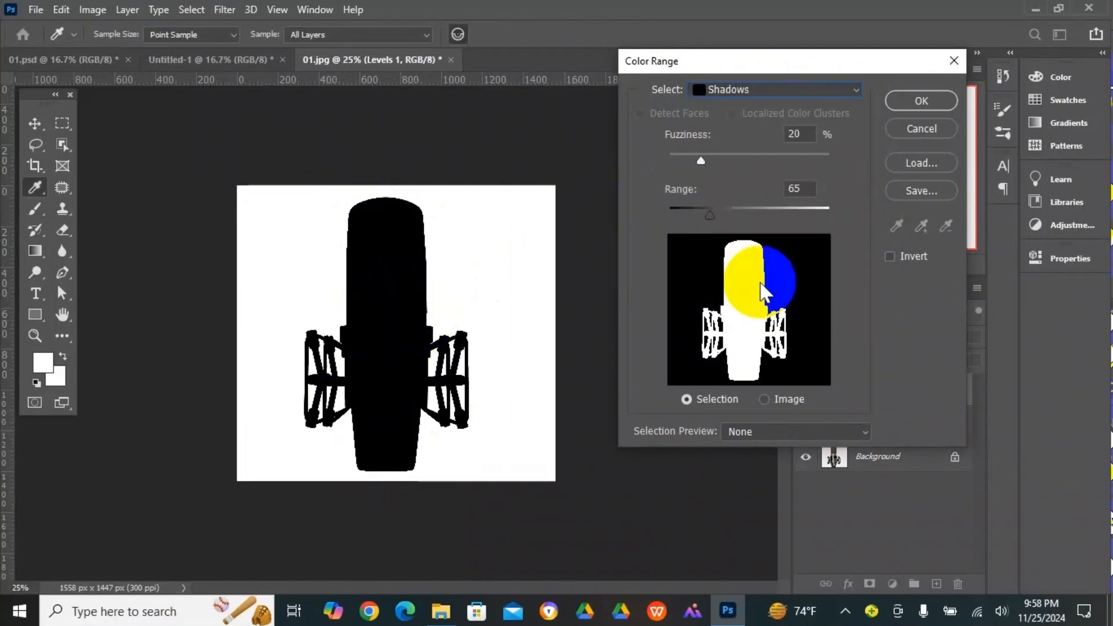
{"action": "left_click", "coordinate": [908, 99]}
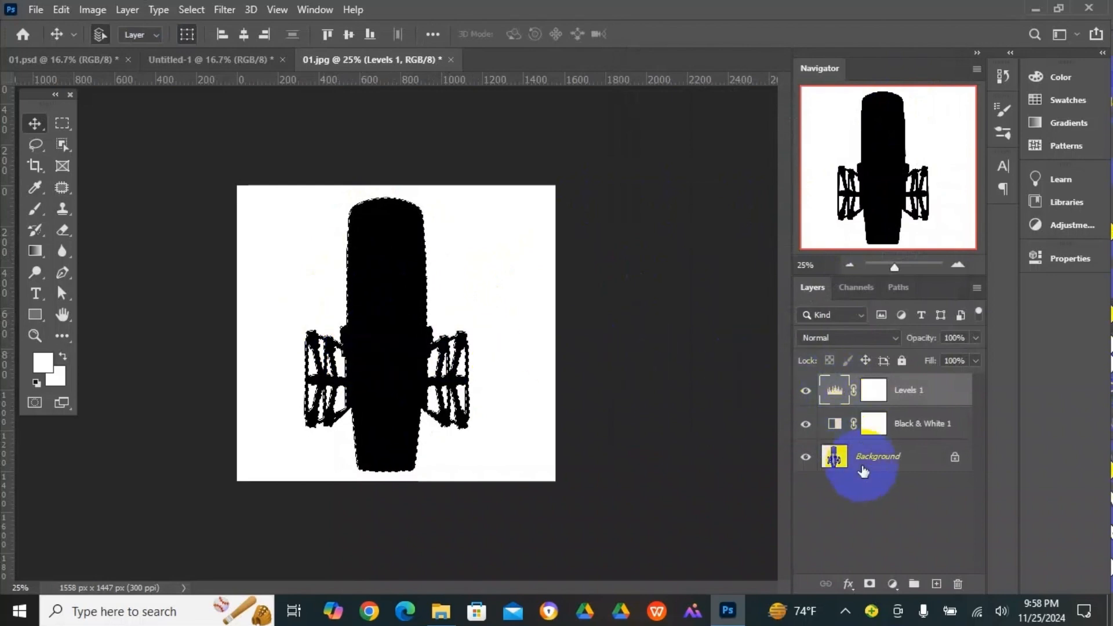
- Hide the Levels and Black & White adjustment layers and mask the Background layer with the microphone selection
{"action": "left_click", "coordinate": [806, 390]}
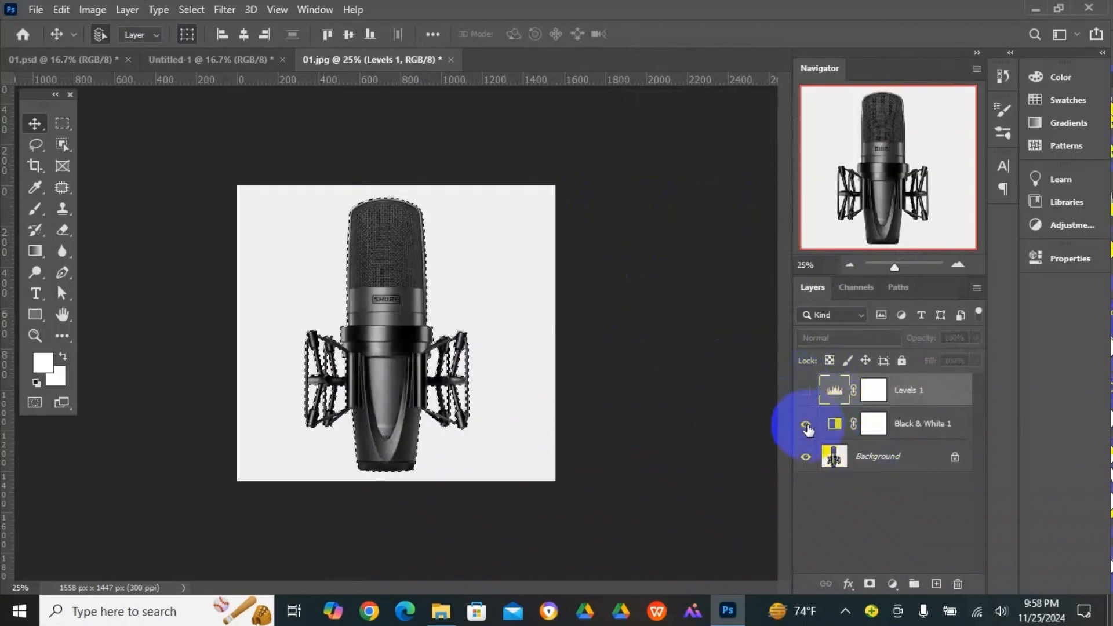
{"action": "left_click", "coordinate": [806, 426]}
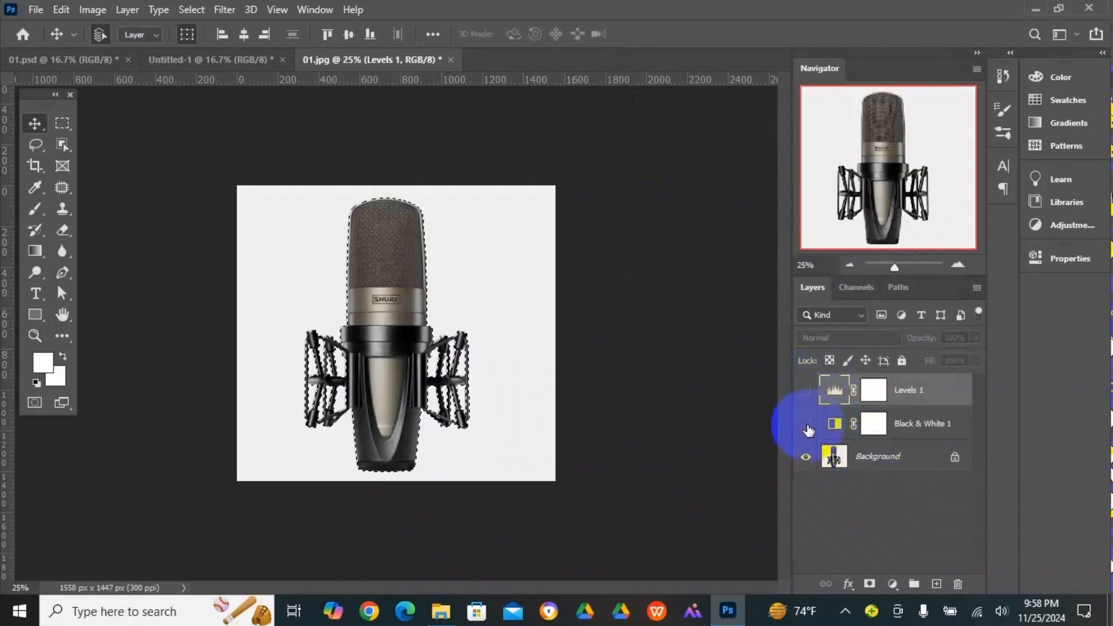
{"action": "left_click", "coordinate": [835, 458]}
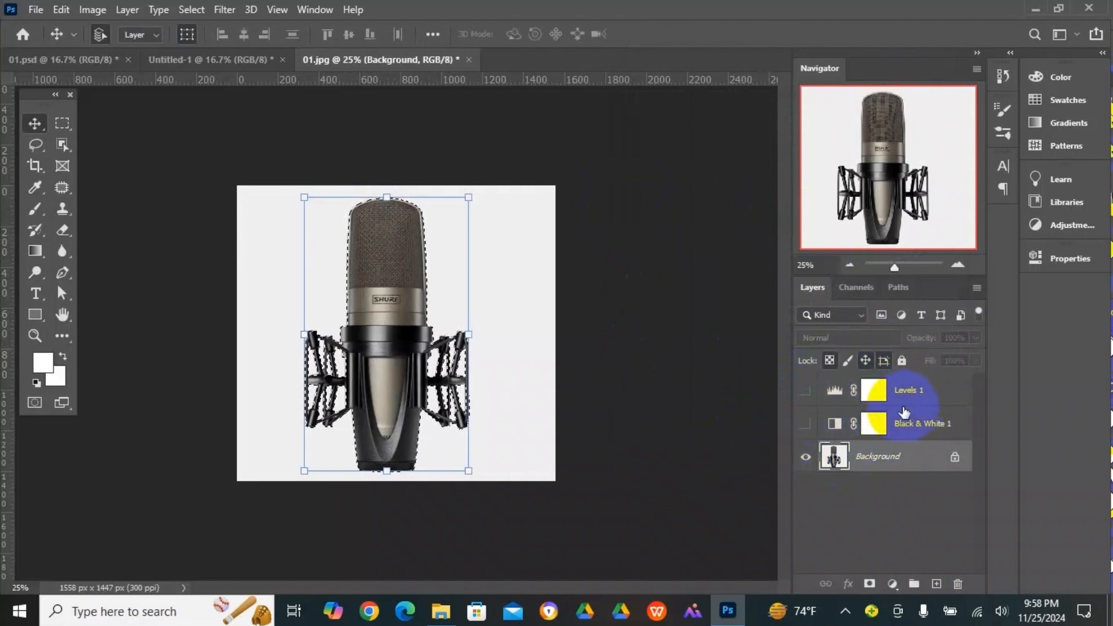
{"action": "left_click", "coordinate": [835, 461]}
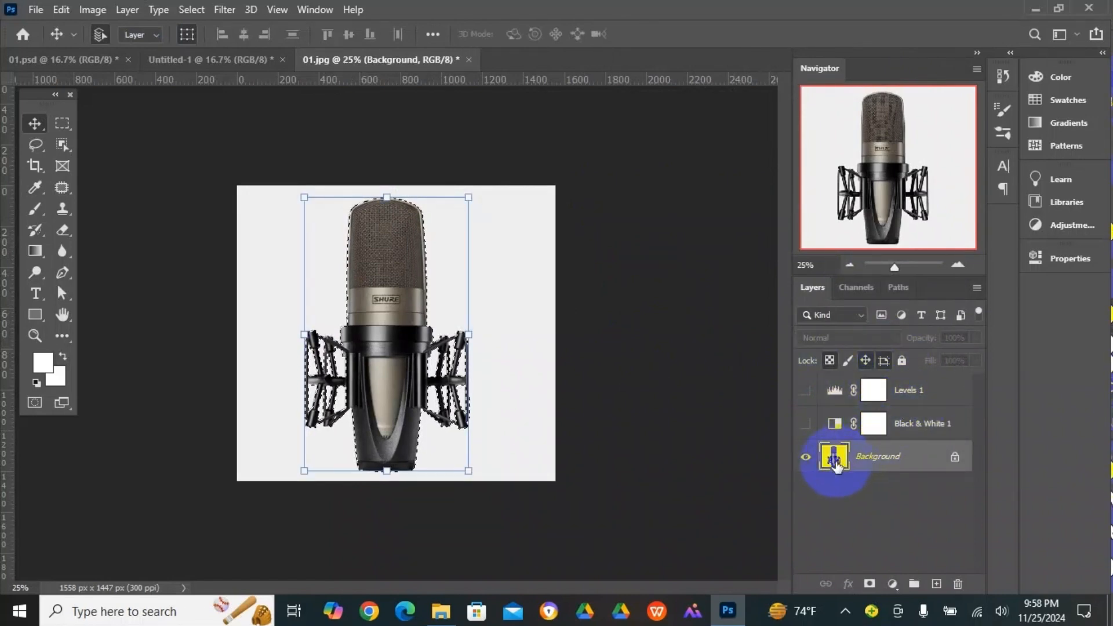
{"action": "left_click", "coordinate": [869, 584]}
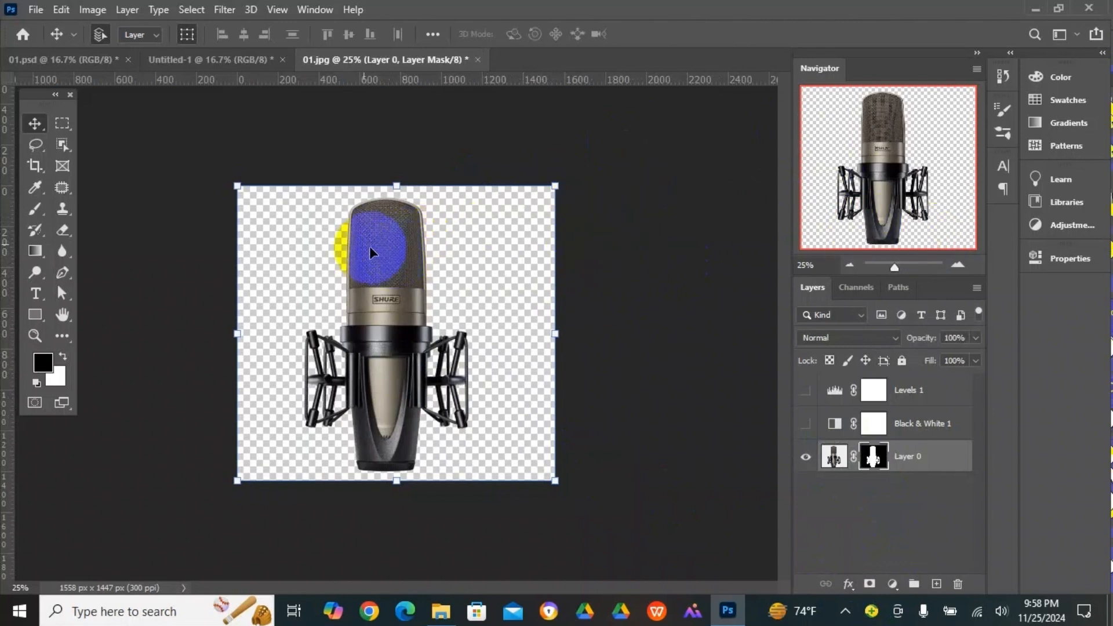
- Bring the masked microphone into the Untitled-1 poster and enlarge it to about 155% near the centre of the blue background
{"action": "left_click_drag", "start_coordinate": [378, 259], "coordinate": [398, 342]}
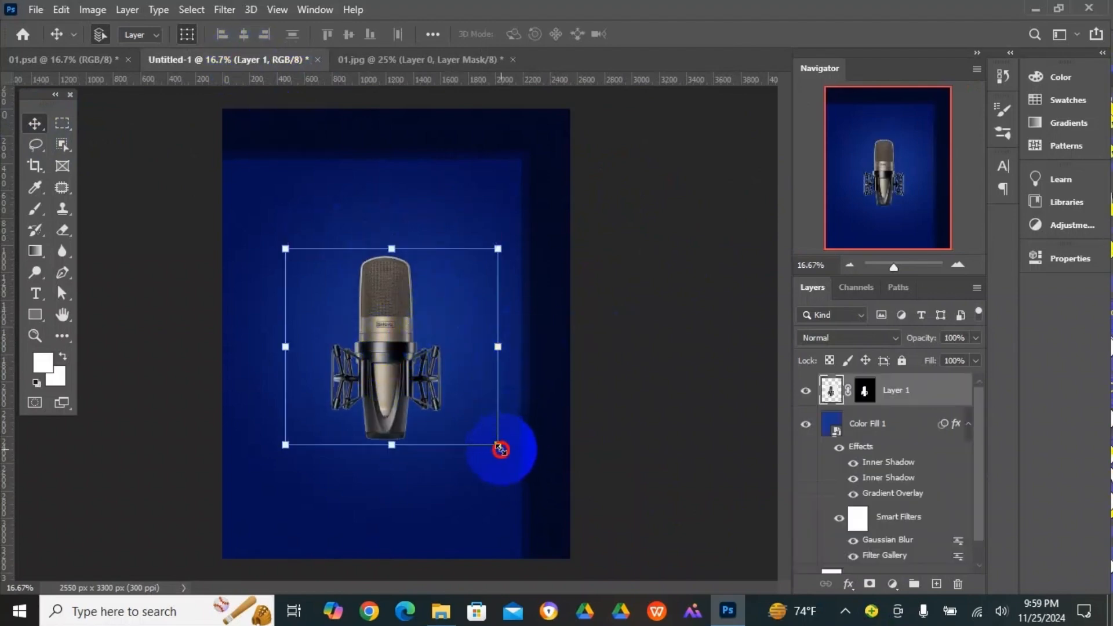
{"action": "left_click_drag", "start_coordinate": [501, 448], "coordinate": [576, 518]}
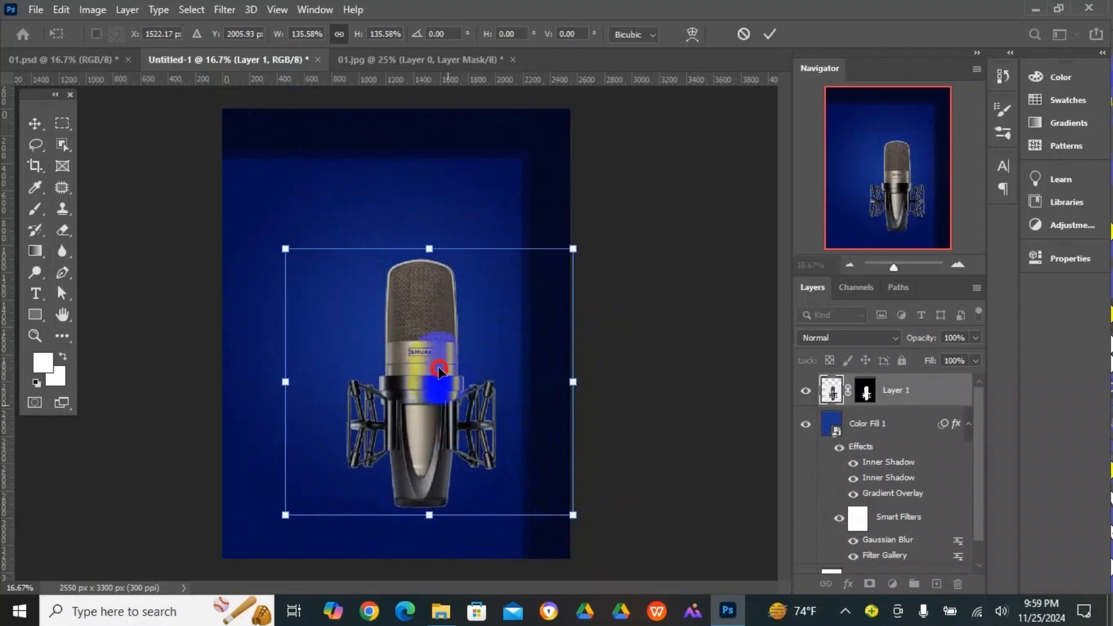
{"action": "left_click_drag", "start_coordinate": [439, 371], "coordinate": [407, 333]}
{"action": "left_click_drag", "start_coordinate": [541, 477], "coordinate": [578, 516]}
{"action": "left_click_drag", "start_coordinate": [425, 308], "coordinate": [406, 277]}
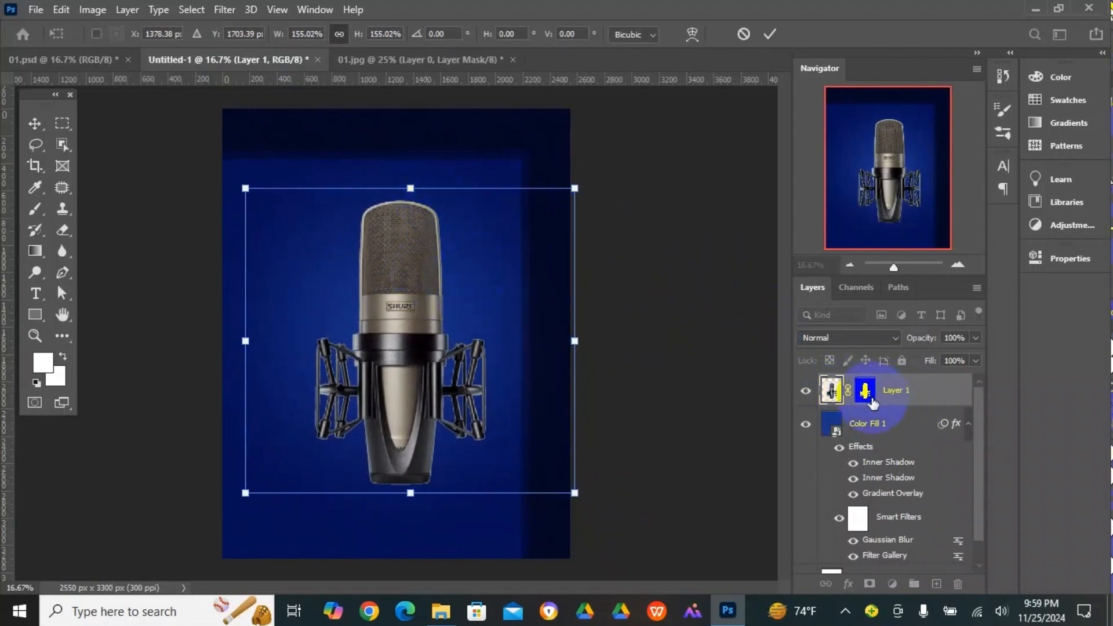
{"action": "key", "text": "Return"}
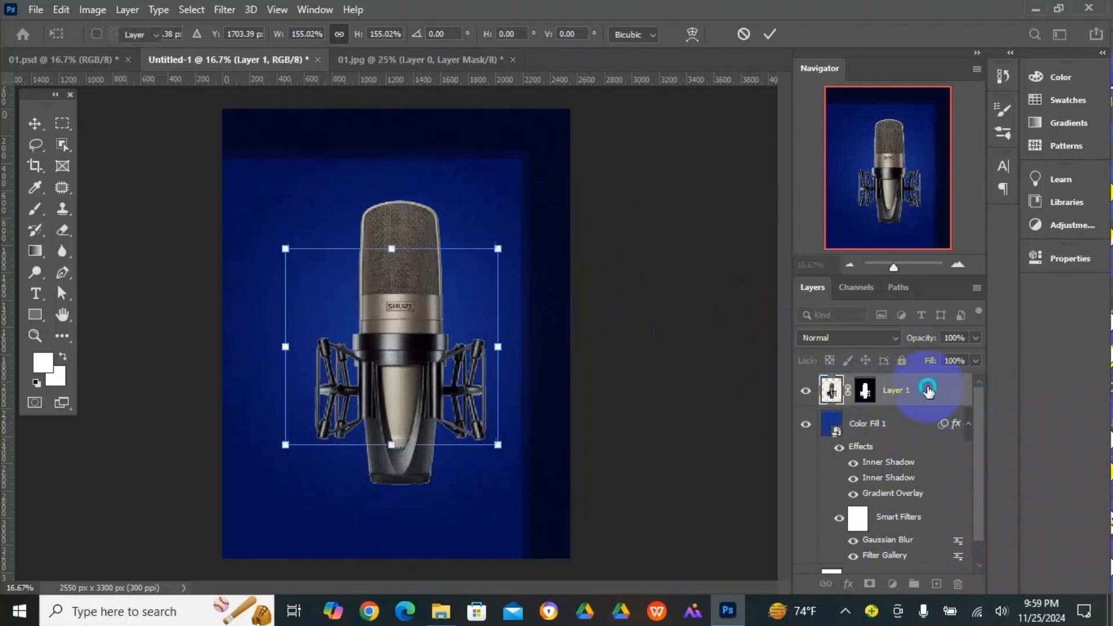
- Convert the microphone layer to a Smart Object and apply Poster Edges with edge thickness 10, edge intensity 10 and posterization 6
{"action": "right_click", "coordinate": [927, 389]}
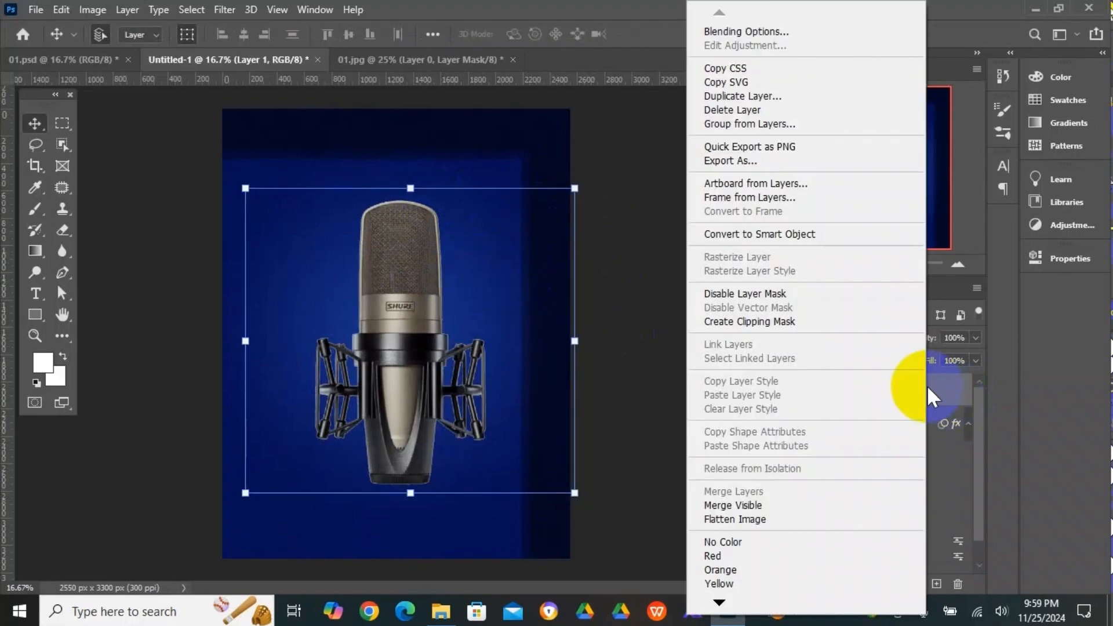
{"action": "left_click", "coordinate": [810, 234]}
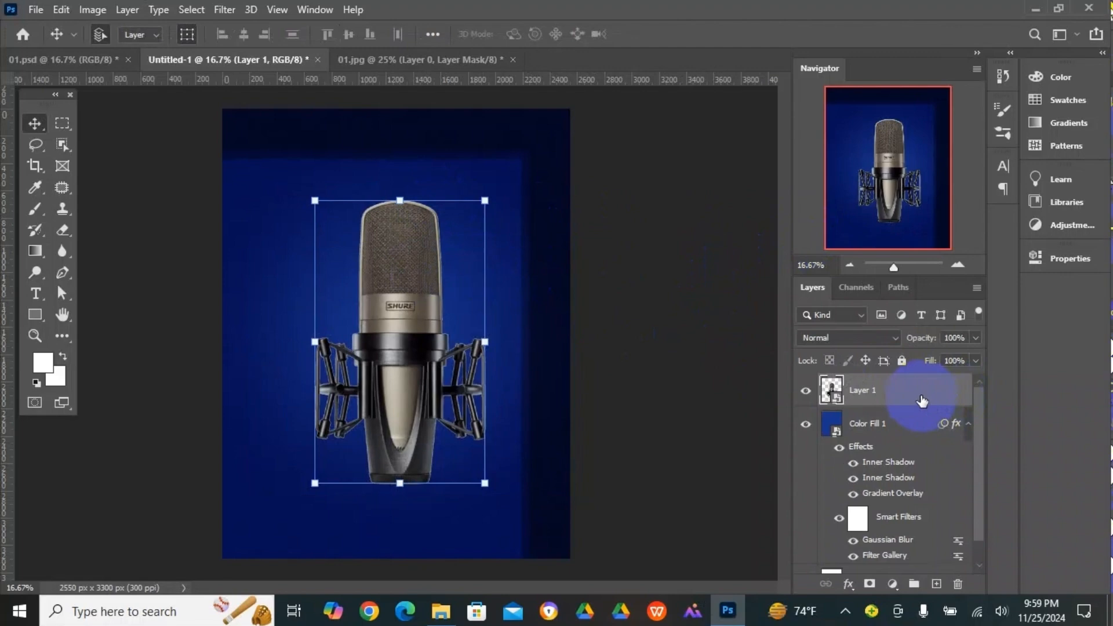
{"action": "key", "text": "ctrl+plus"}
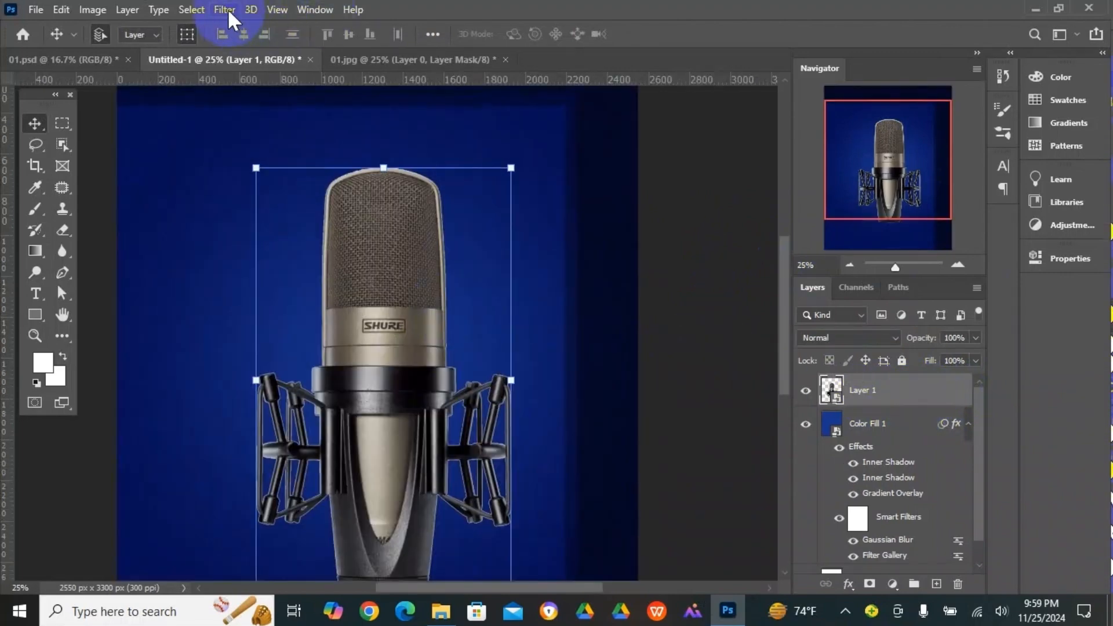
{"action": "left_click", "coordinate": [227, 8]}
{"action": "left_click", "coordinate": [254, 76]}
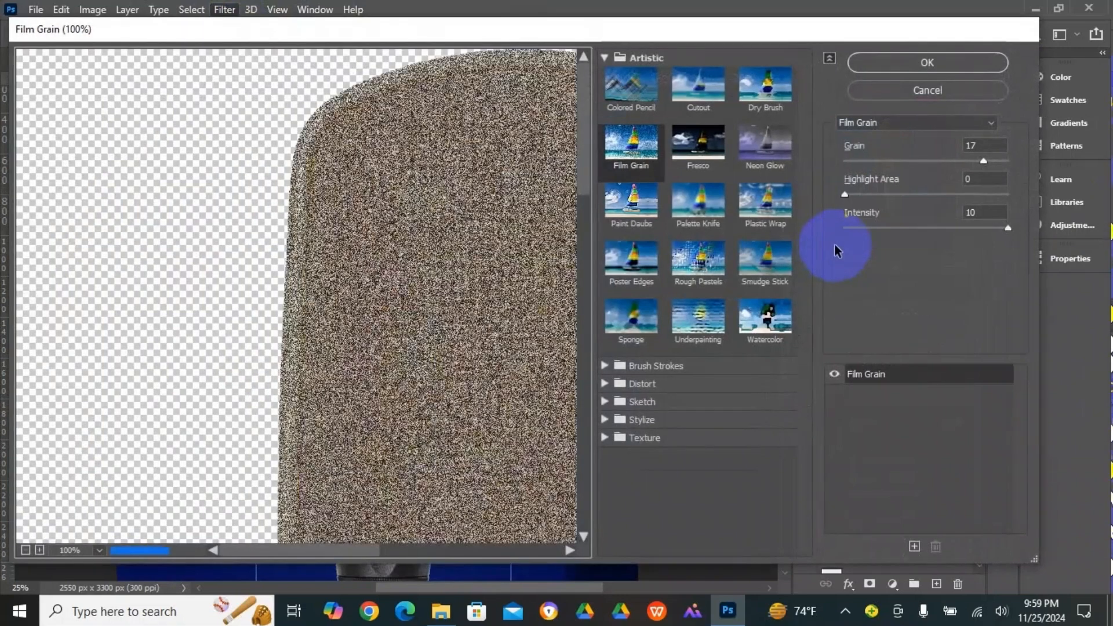
{"action": "left_click_drag", "start_coordinate": [519, 213], "coordinate": [315, 186]}
{"action": "left_click", "coordinate": [765, 200]}
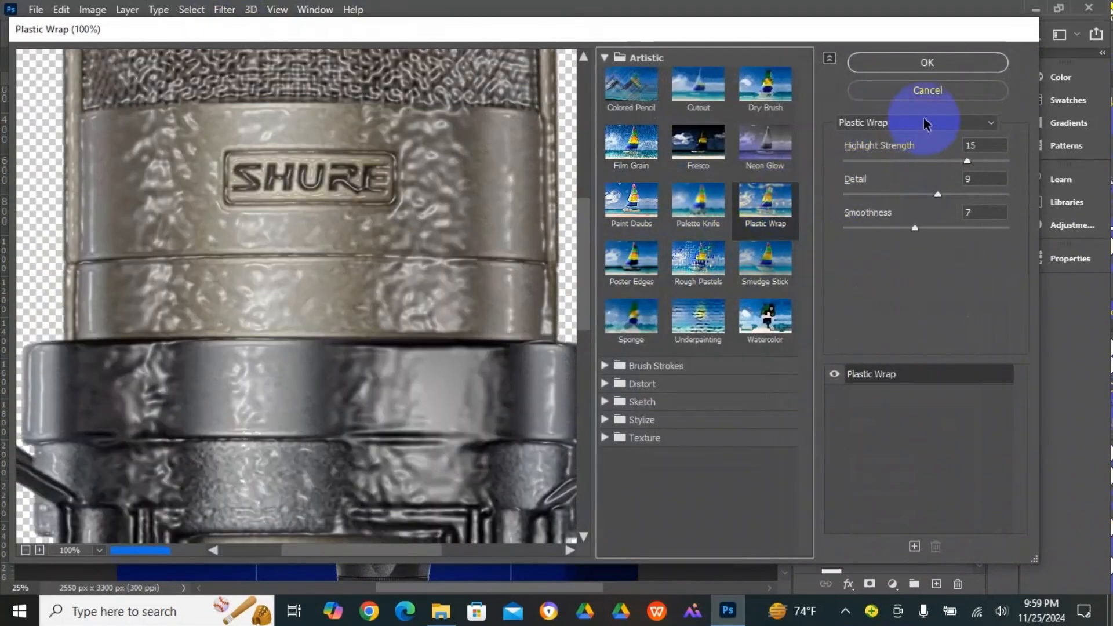
{"action": "left_click", "coordinate": [924, 123]}
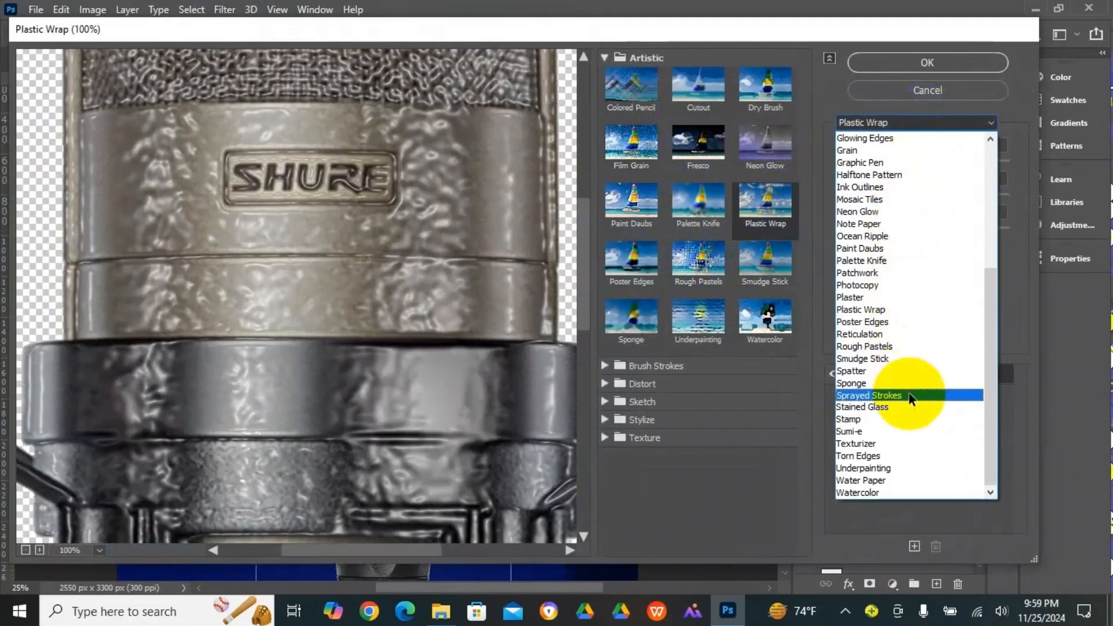
{"action": "left_click", "coordinate": [897, 321]}
{"action": "left_click_drag", "start_coordinate": [471, 231], "coordinate": [380, 220]}
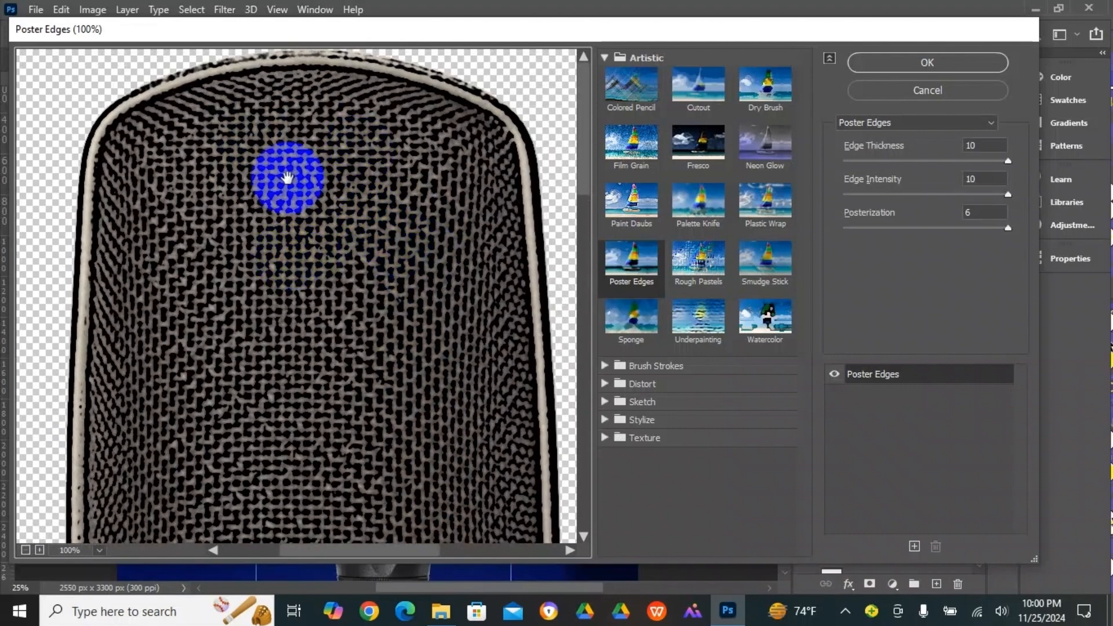
{"action": "mouse_move", "coordinate": [317, 383]}
{"action": "left_mouse_down"}
{"action": "mouse_move", "coordinate": [336, 280]}
{"action": "mouse_move", "coordinate": [336, 307]}
{"action": "left_mouse_up"}
{"action": "left_click_drag", "start_coordinate": [353, 351], "coordinate": [331, 260]}
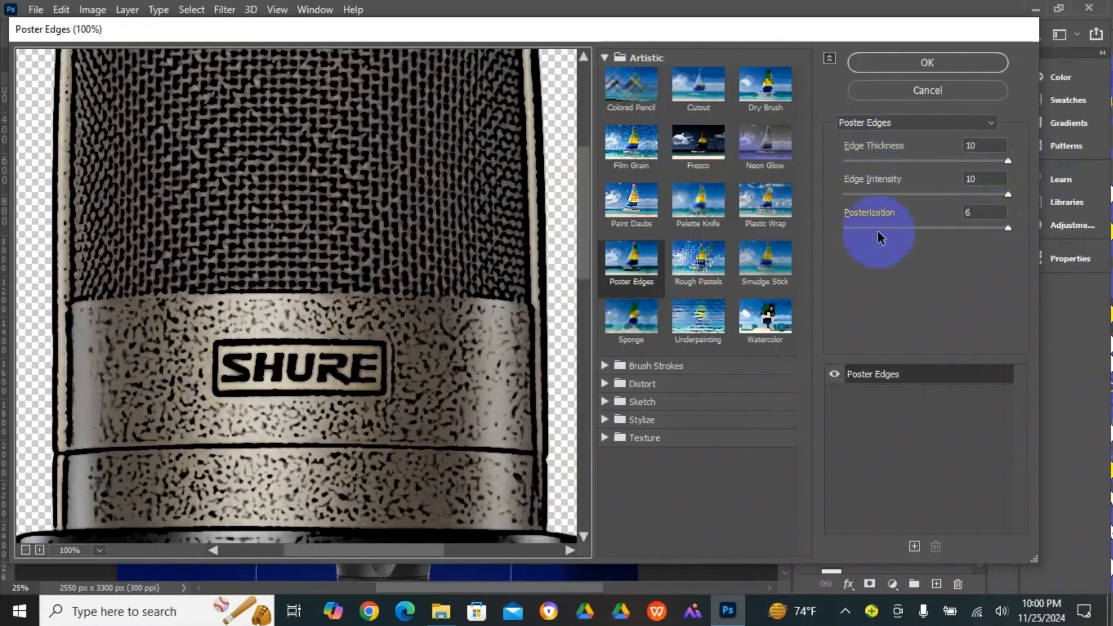
{"action": "left_click", "coordinate": [931, 71]}
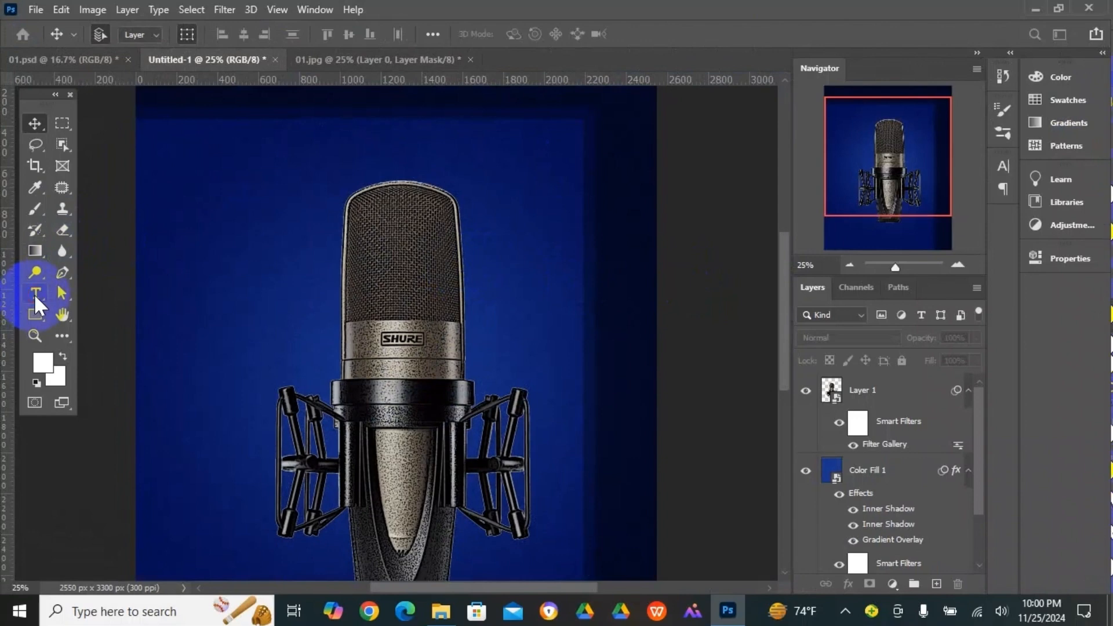
- Add a white Lato Bold 45 pt placeholder text line and position it just above the microphone
{"action": "left_click", "coordinate": [36, 294]}
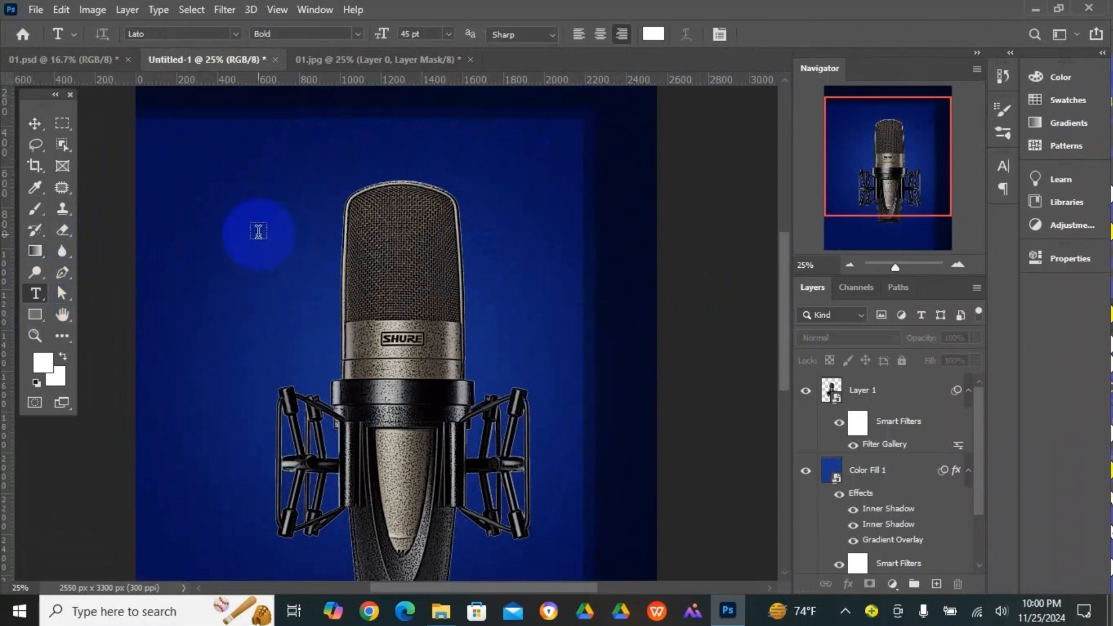
{"action": "left_click", "coordinate": [212, 203]}
{"action": "left_click", "coordinate": [35, 123]}
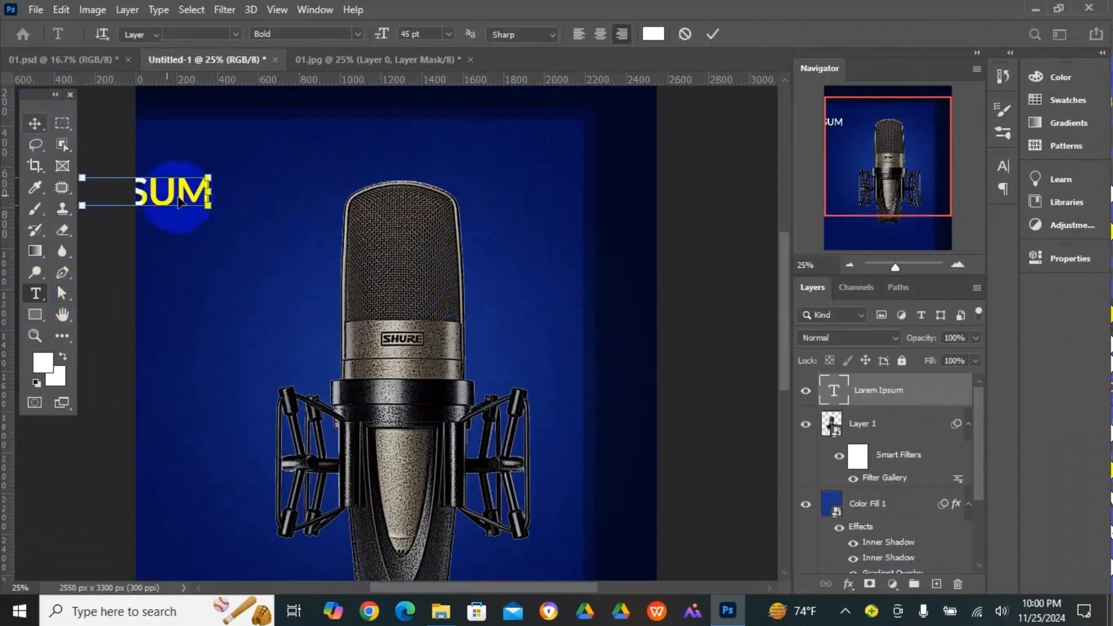
{"action": "left_click_drag", "start_coordinate": [174, 196], "coordinate": [387, 184]}
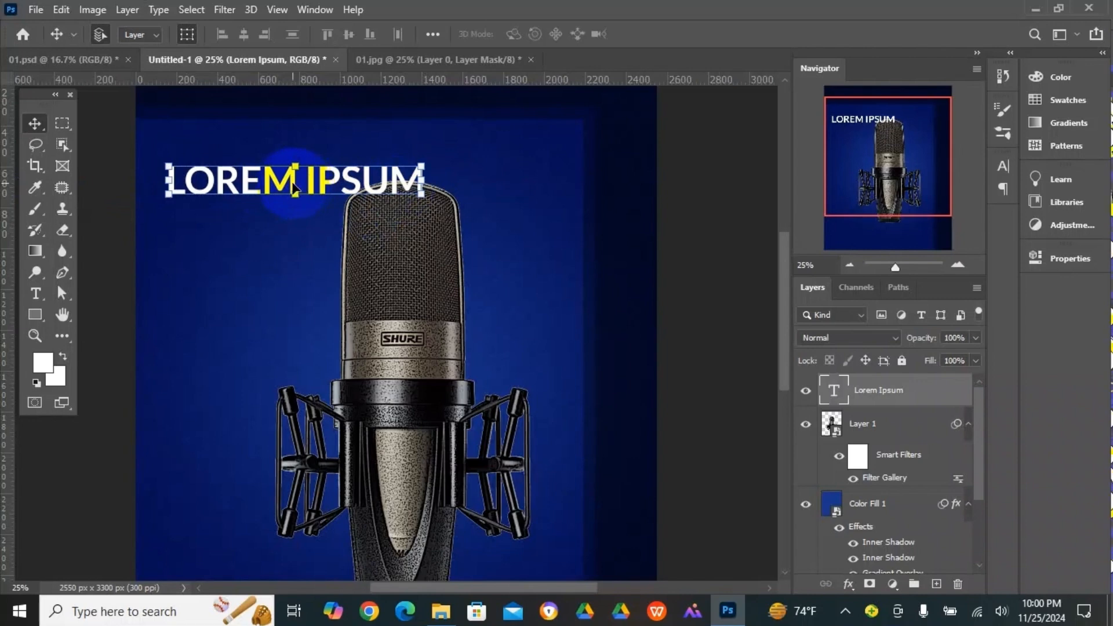
{"action": "left_click_drag", "start_coordinate": [292, 187], "coordinate": [289, 153]}
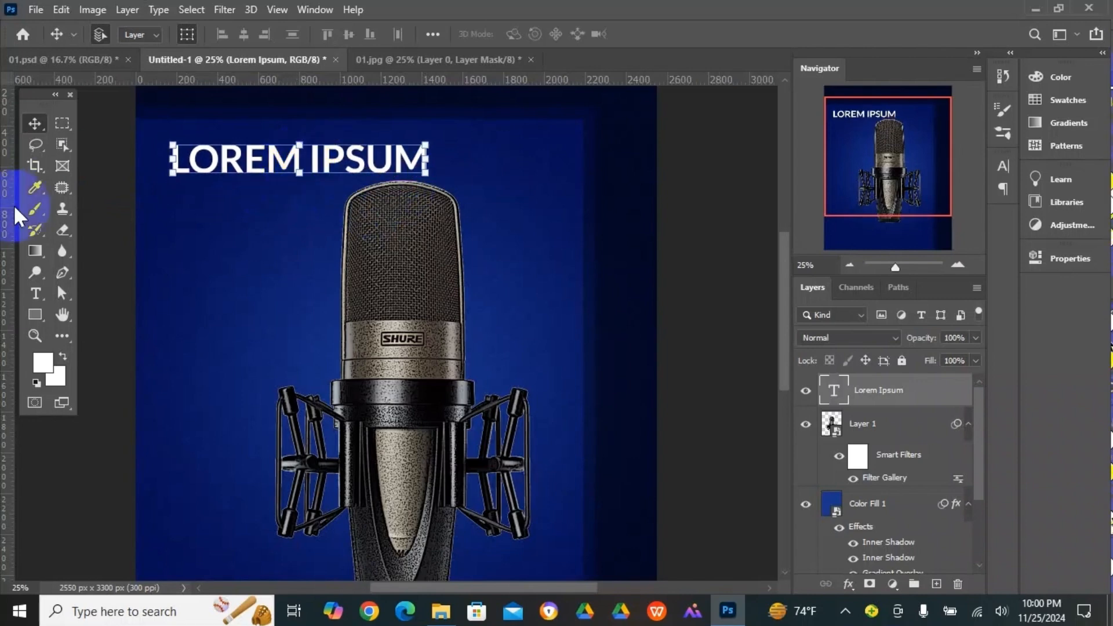
- Replace the placeholder text above the microphone with "MUSIC MOMENT"
{"action": "left_click", "coordinate": [37, 291]}
{"action": "left_click", "coordinate": [257, 166]}
{"action": "triple_click", "coordinate": [257, 166]}
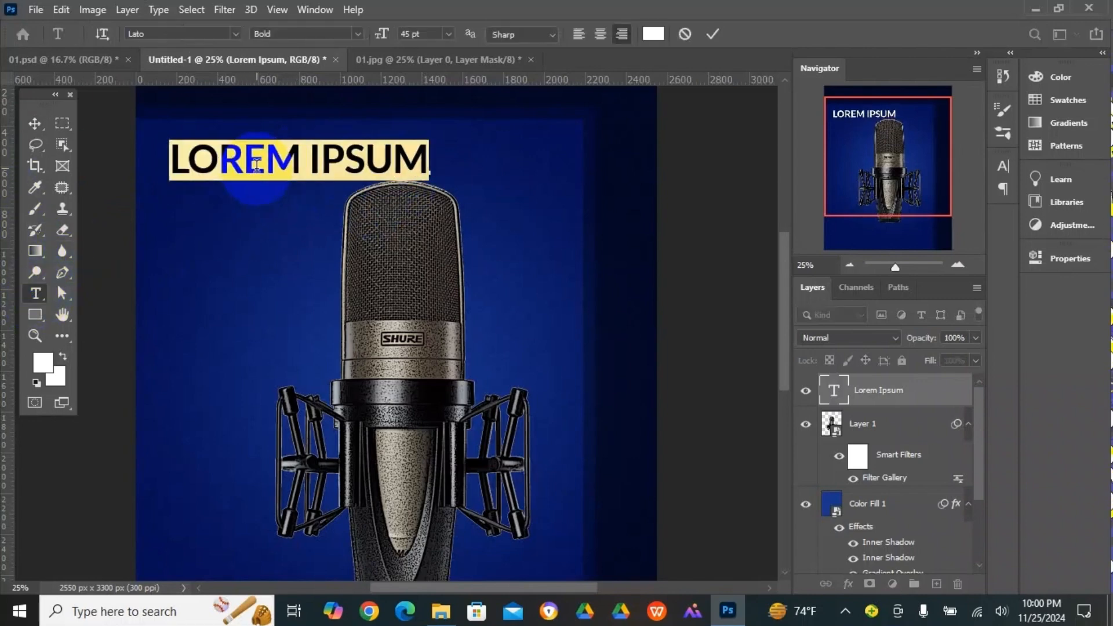
{"action": "type", "text": "MUSI"}
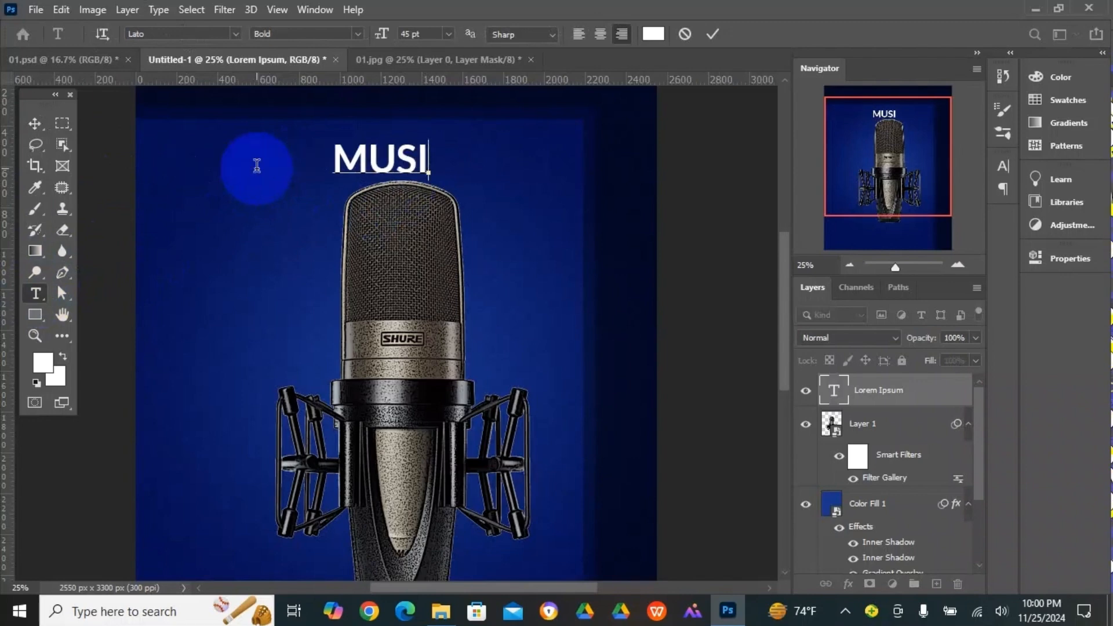
{"action": "type", "text": "C MOMENT"}
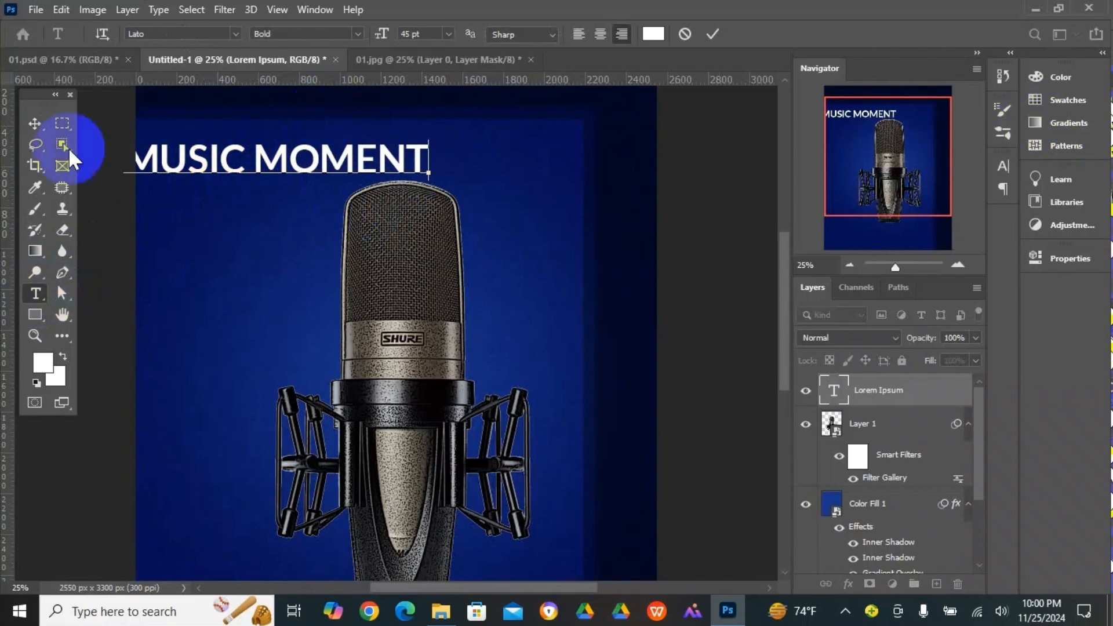
{"action": "left_click", "coordinate": [34, 123]}
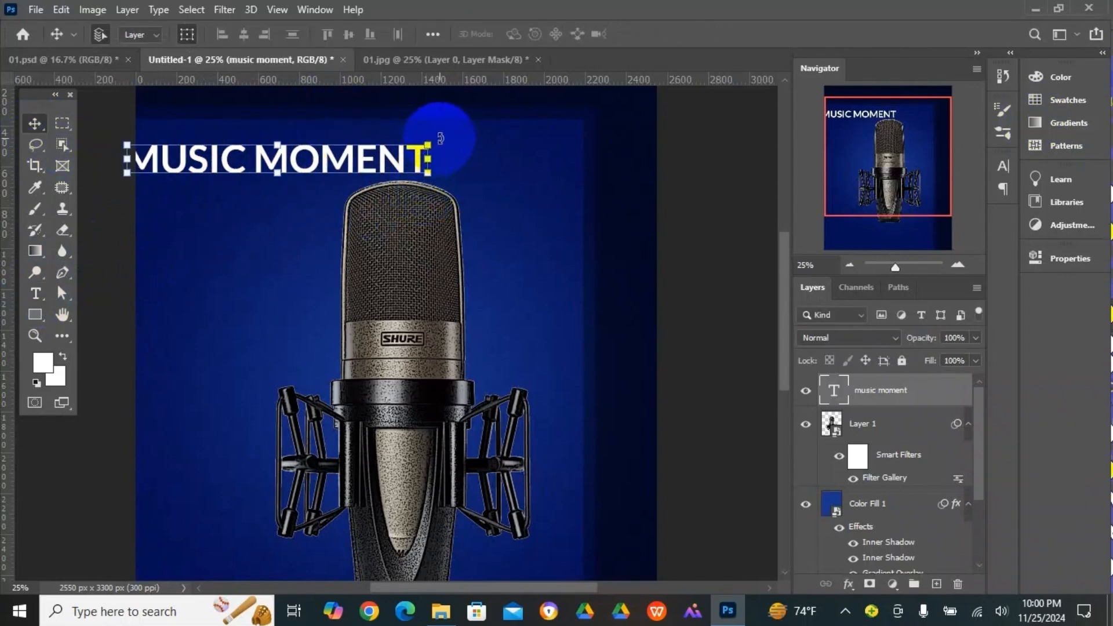
- Rotate the "MUSIC MOMENT" text 90°, enlarge it to about 134% and place it along the left half of the microphone
{"action": "left_click_drag", "start_coordinate": [441, 138], "coordinate": [299, 312]}
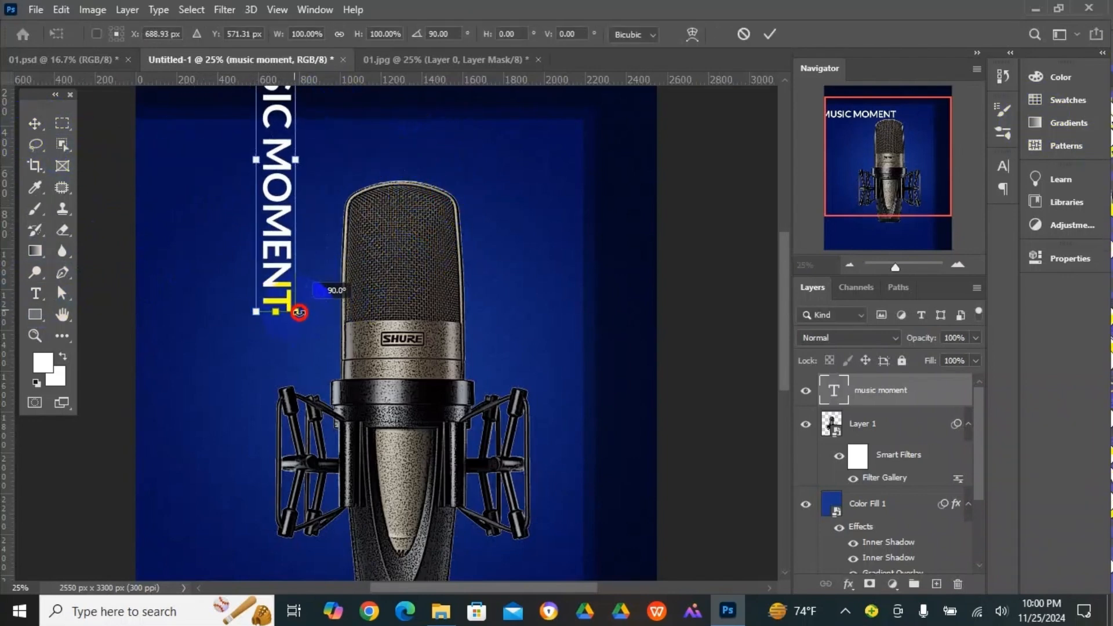
{"action": "left_click_drag", "start_coordinate": [287, 166], "coordinate": [366, 342]}
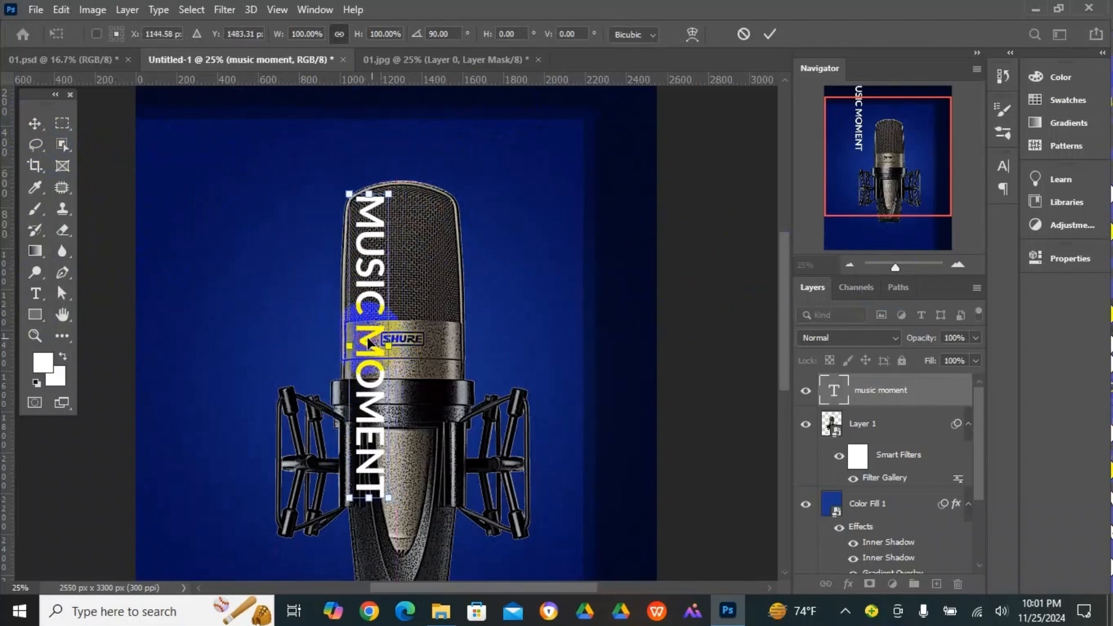
{"action": "scroll", "coordinate": [460, 328], "scroll_direction": "down", "scroll_amount": 3}
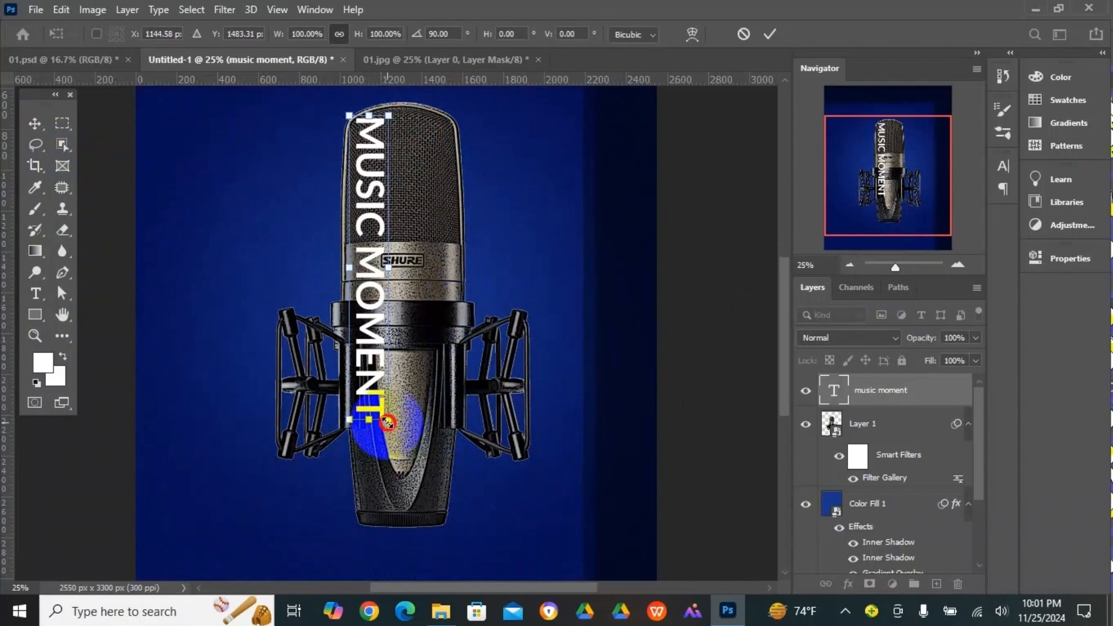
{"action": "left_click_drag", "start_coordinate": [387, 422], "coordinate": [422, 523]}
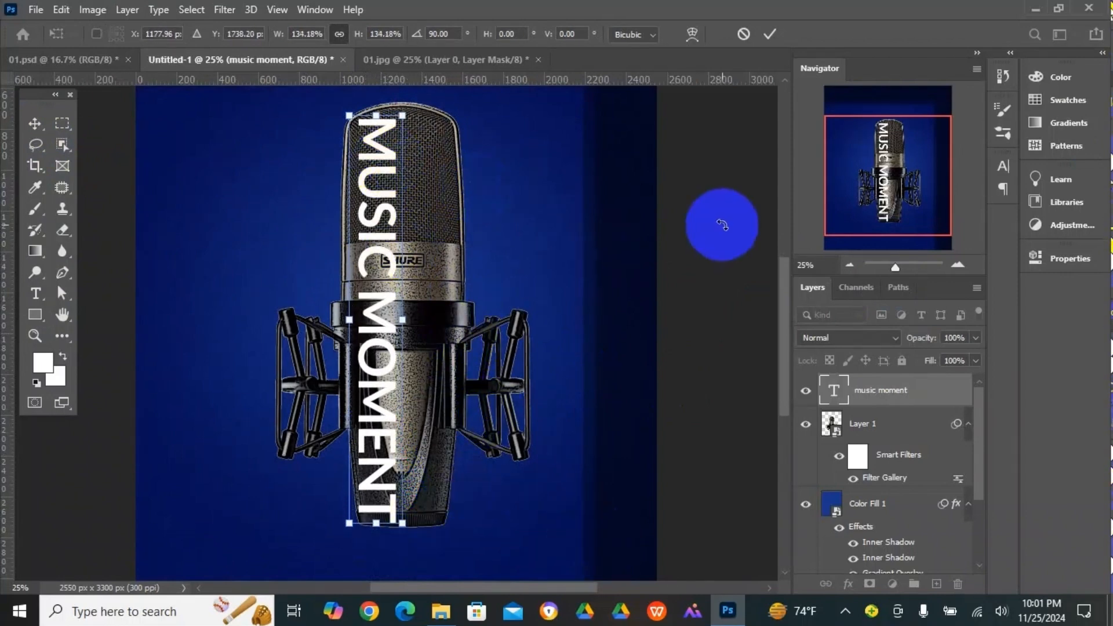
{"action": "left_click", "coordinate": [32, 122]}
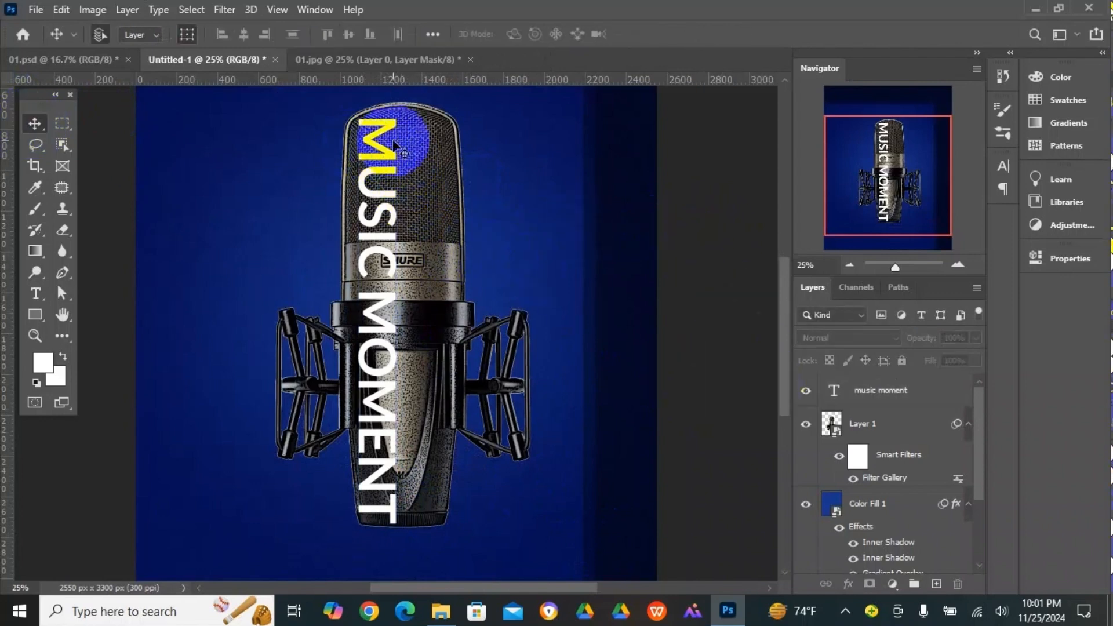
- Close the 01.jpg microphone document without saving and return to the Untitled-1 poster
{"action": "left_click", "coordinate": [100, 60]}
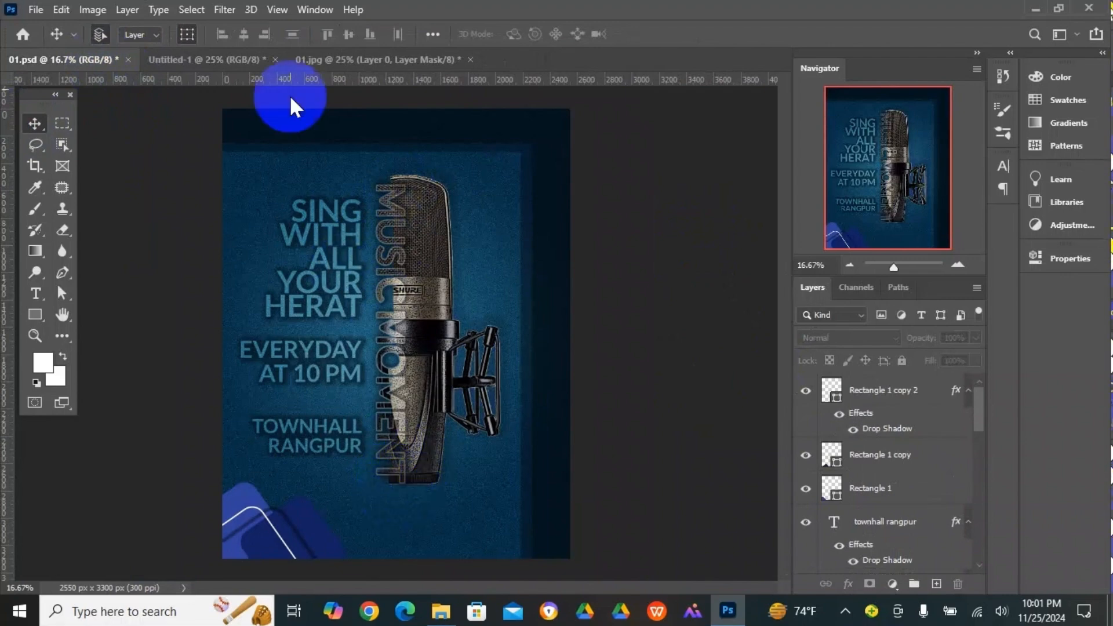
{"action": "left_click", "coordinate": [346, 63]}
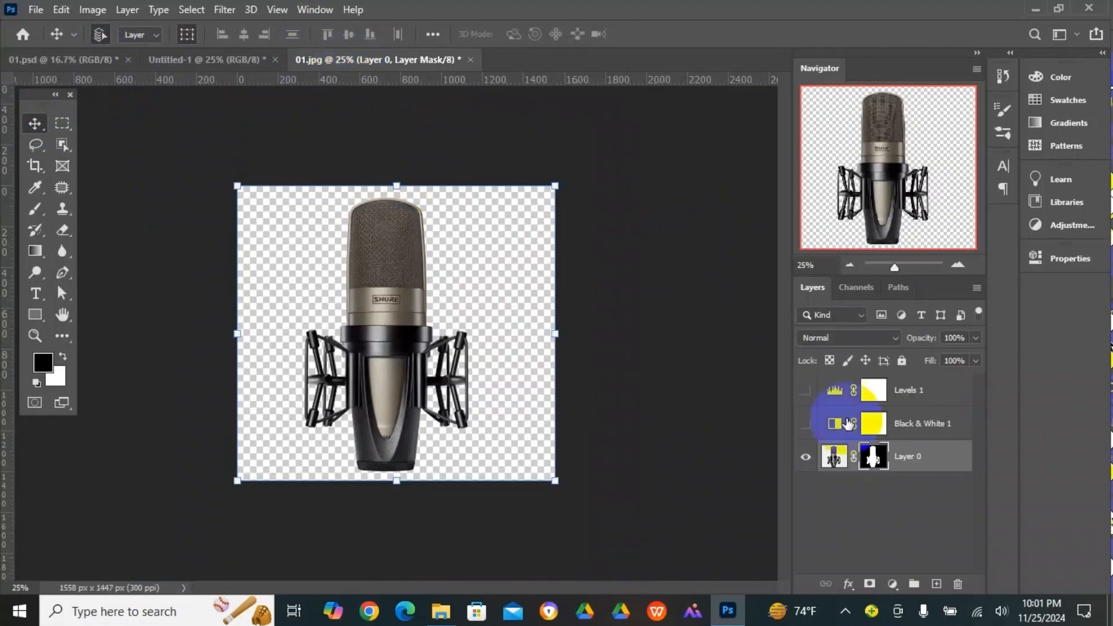
{"action": "left_click", "coordinate": [470, 60]}
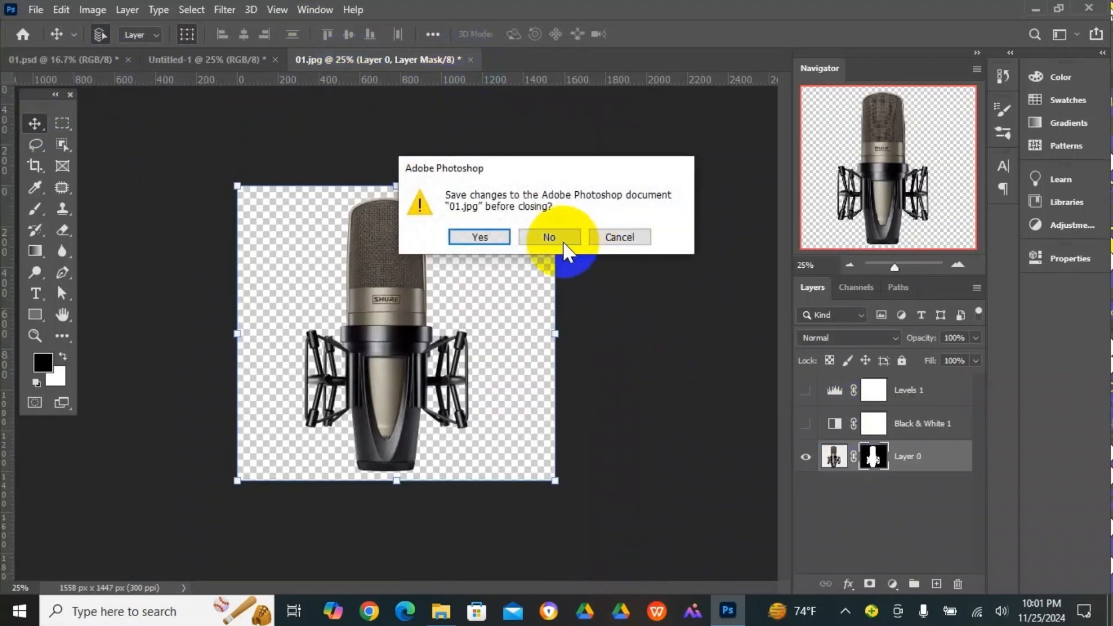
{"action": "left_click", "coordinate": [549, 237]}
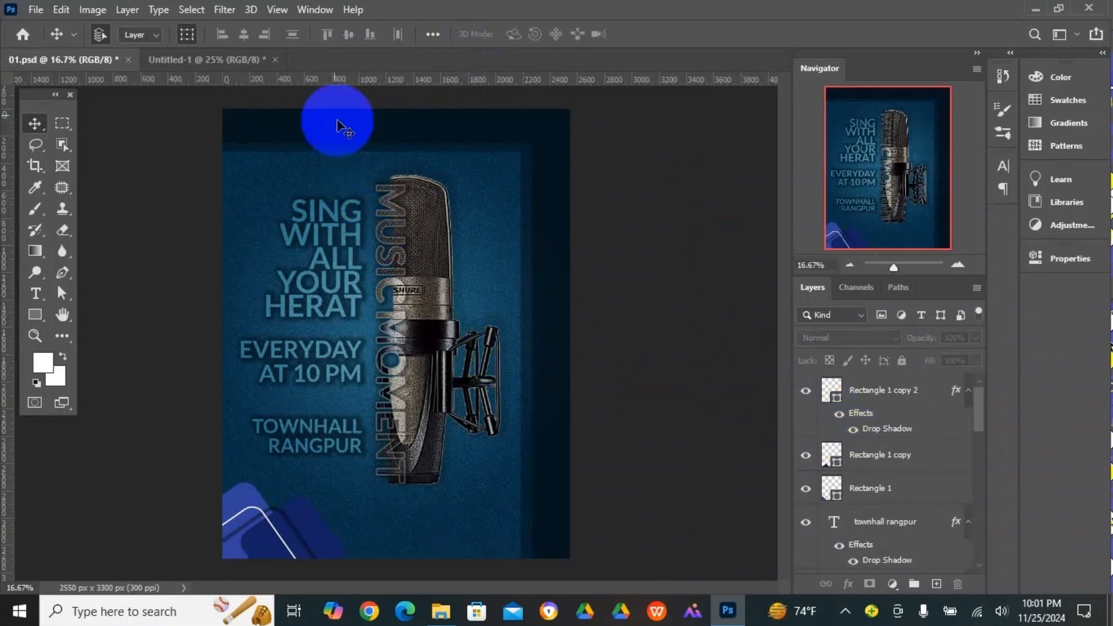
{"action": "left_click", "coordinate": [228, 59]}
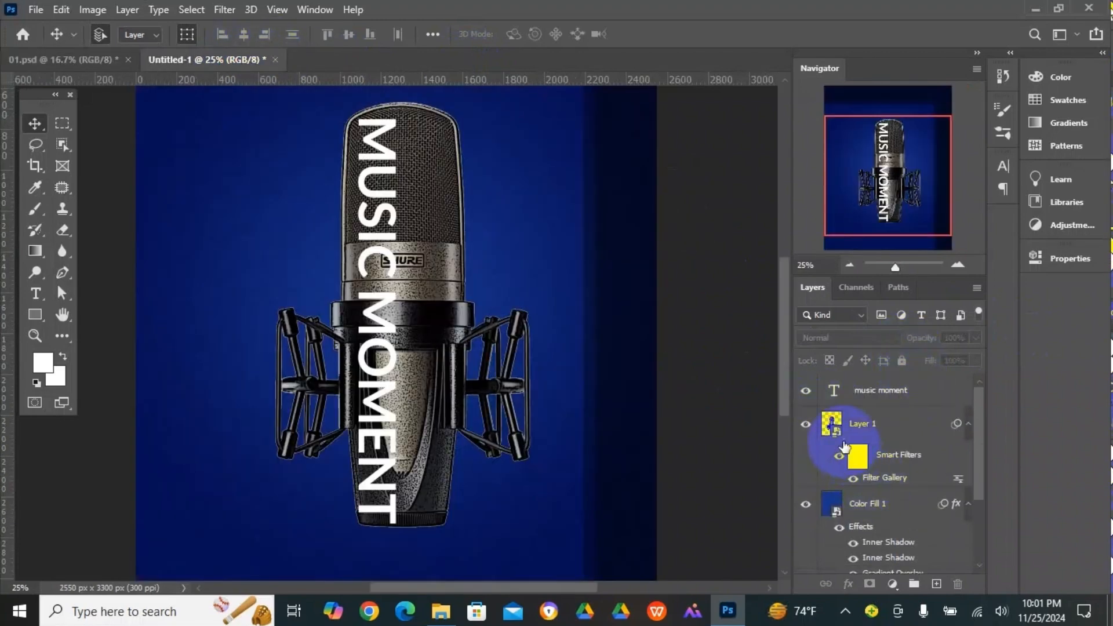
- Duplicate microphone Layer 1, move the copy above the "music moment" text layer and hide the copy
{"action": "left_click", "coordinate": [829, 426]}
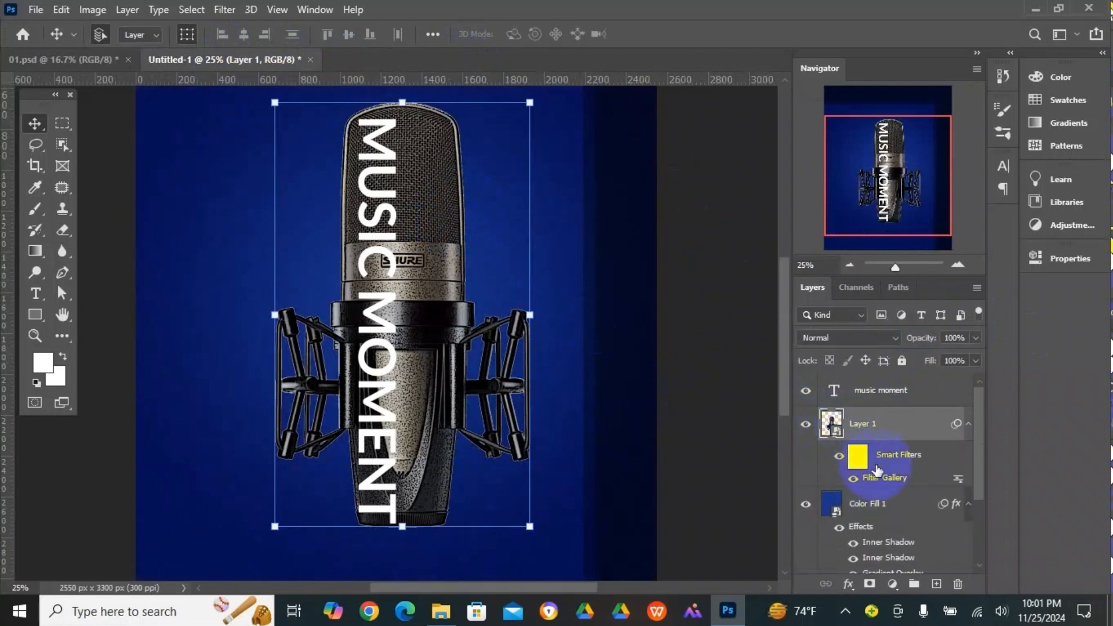
{"action": "left_click_drag", "start_coordinate": [830, 427], "coordinate": [937, 584]}
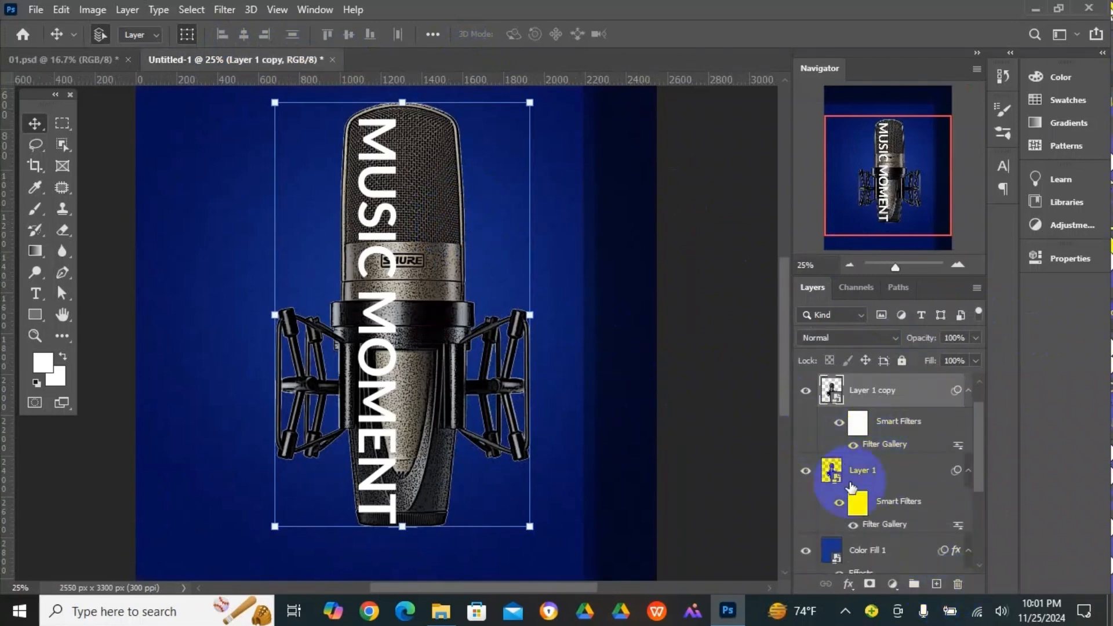
{"action": "scroll", "coordinate": [856, 467], "scroll_direction": "up", "scroll_amount": 1}
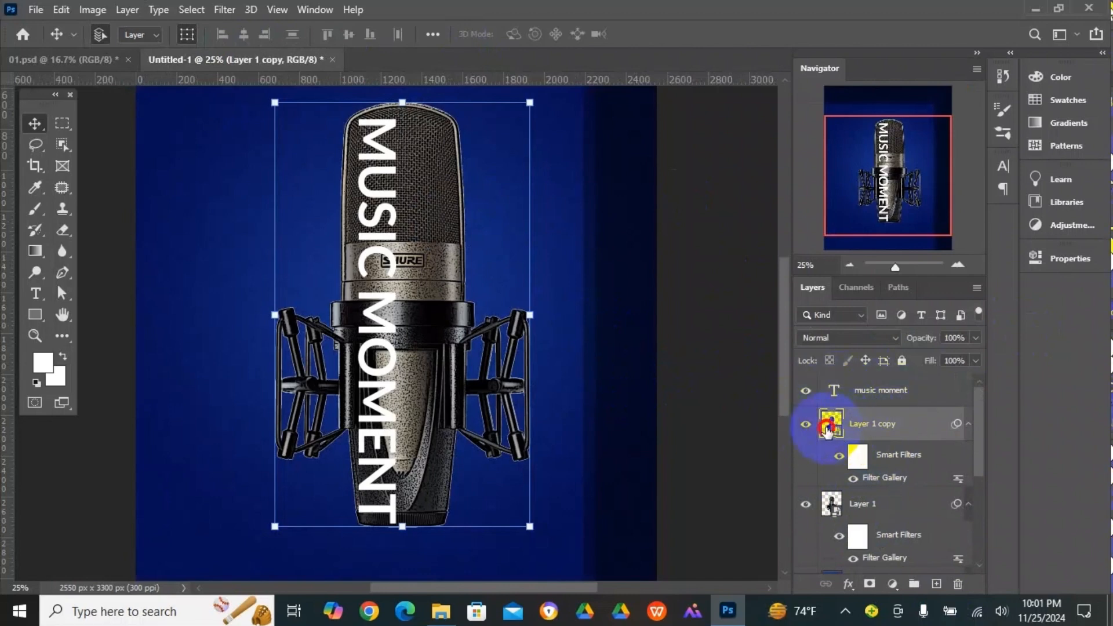
{"action": "left_click_drag", "start_coordinate": [828, 429], "coordinate": [830, 386]}
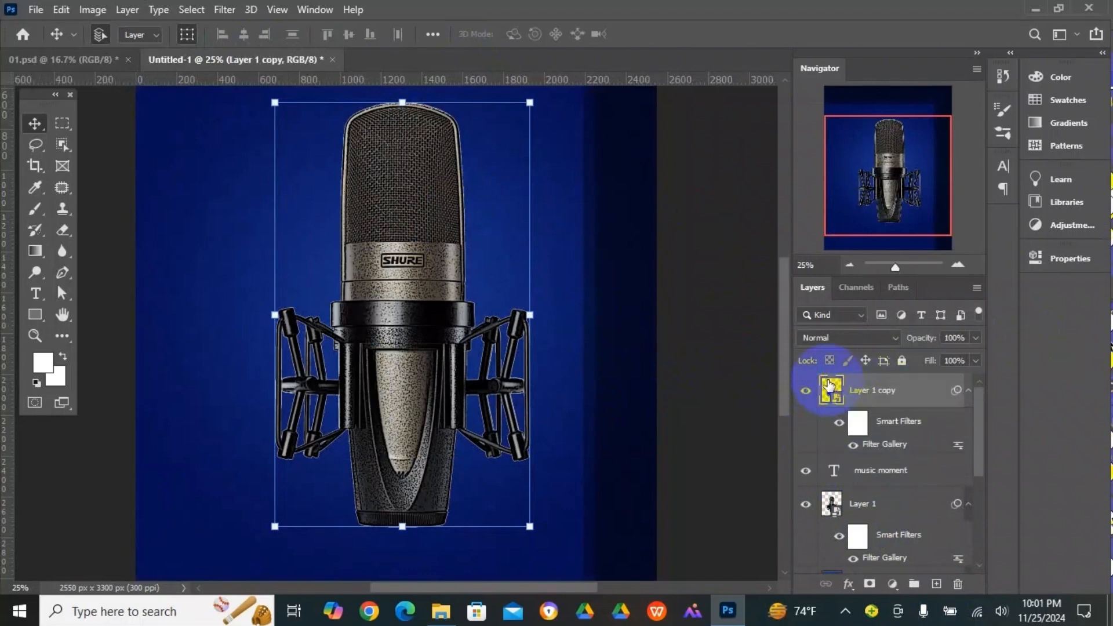
{"action": "left_click", "coordinate": [849, 428]}
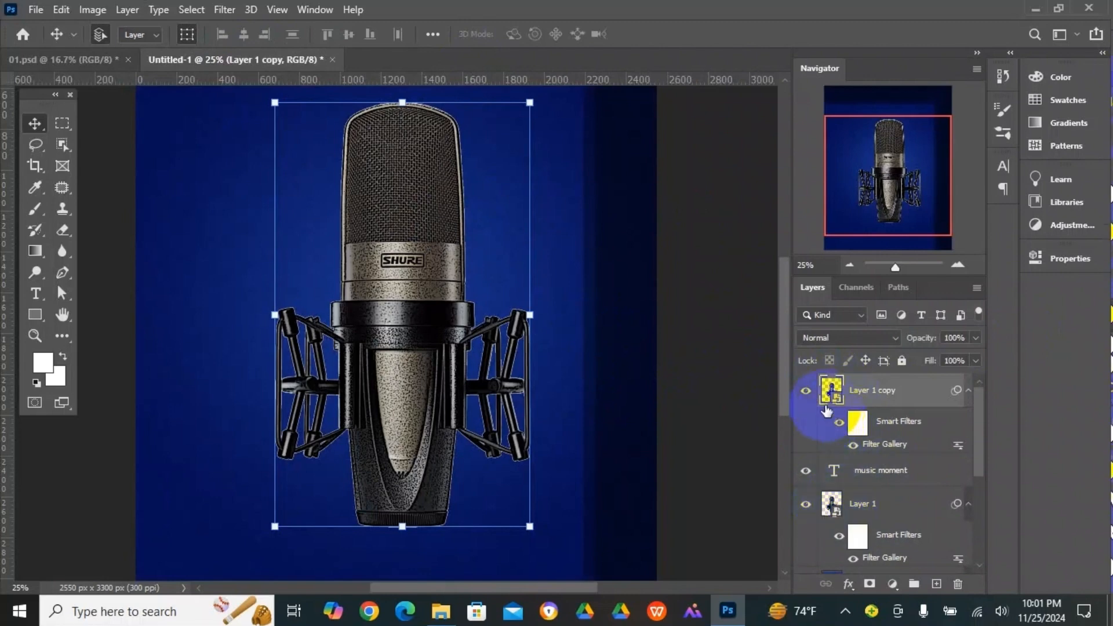
{"action": "left_click", "coordinate": [802, 396]}
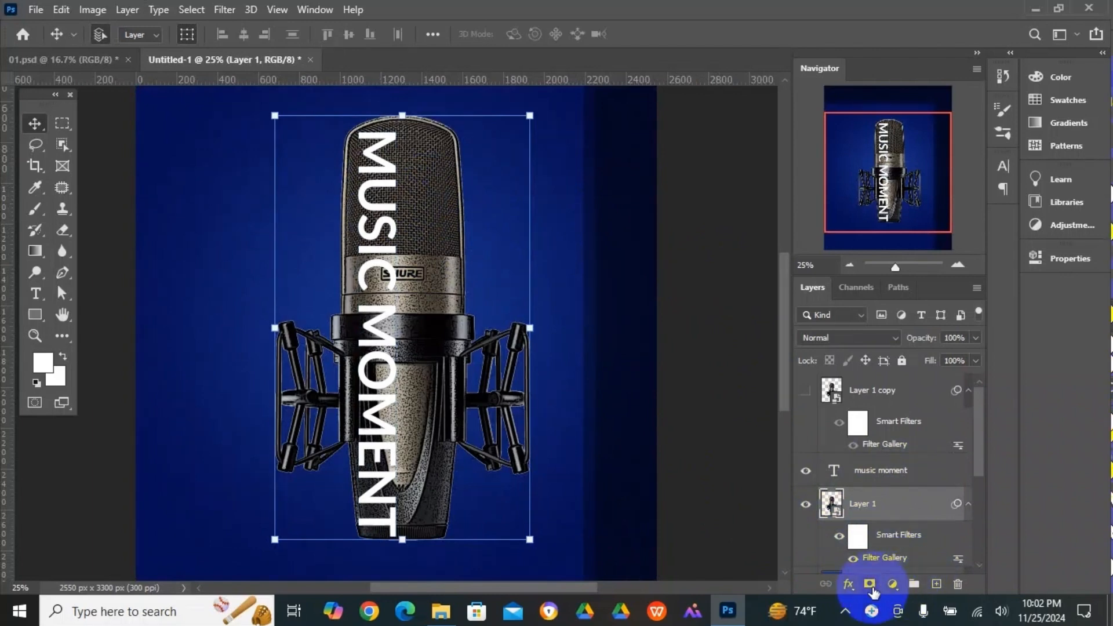
- Add a layer mask to the original microphone layer and select everything outside the "MUSIC MOMENT" letters
{"action": "left_click", "coordinate": [869, 585]}
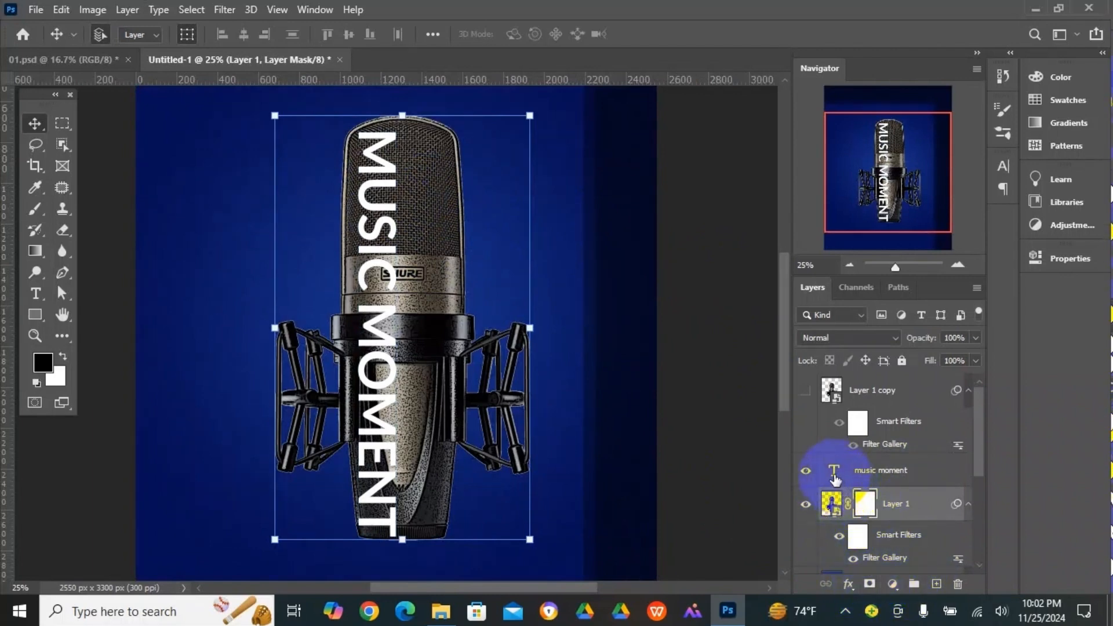
{"action": "left_click", "coordinate": [835, 477]}
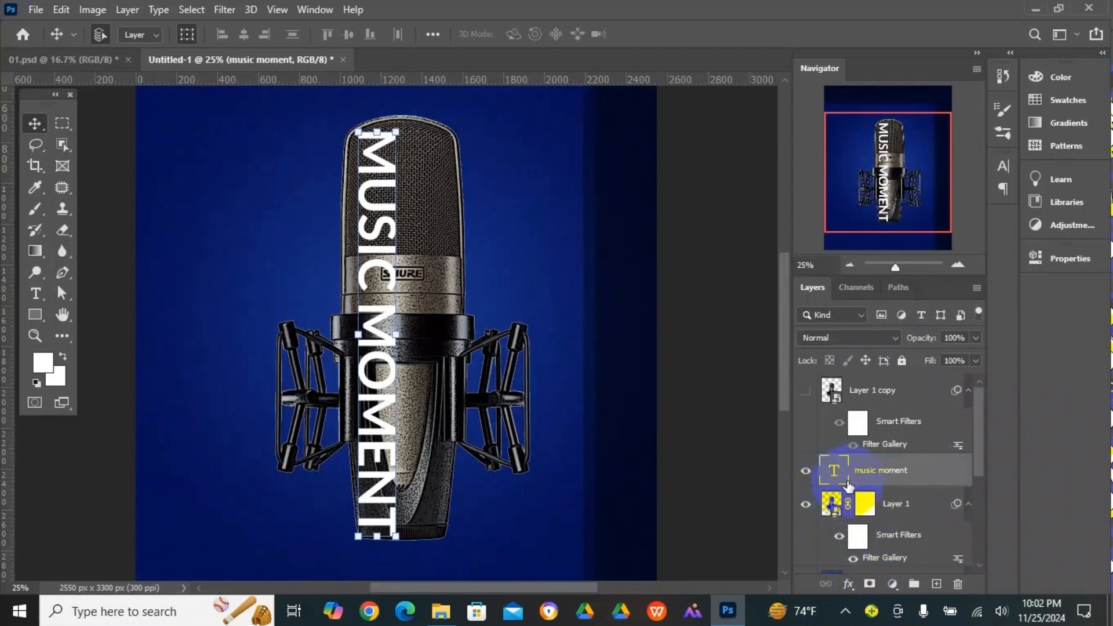
{"action": "right_click", "coordinate": [839, 480]}
{"action": "left_click", "coordinate": [887, 194]}
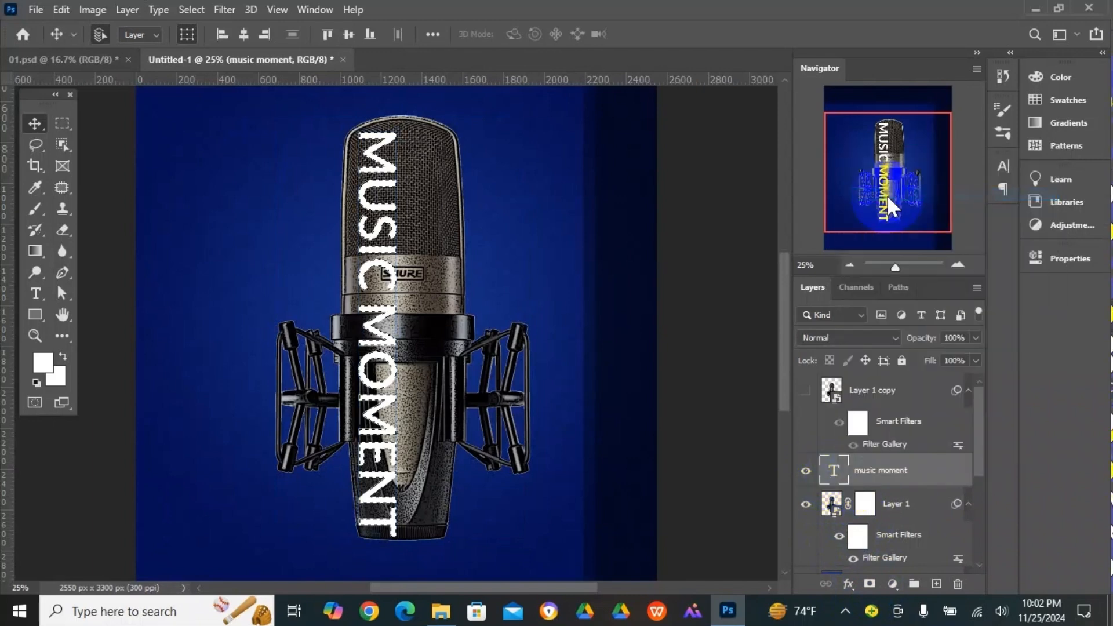
{"action": "left_click", "coordinate": [186, 11]}
{"action": "left_click", "coordinate": [203, 70]}
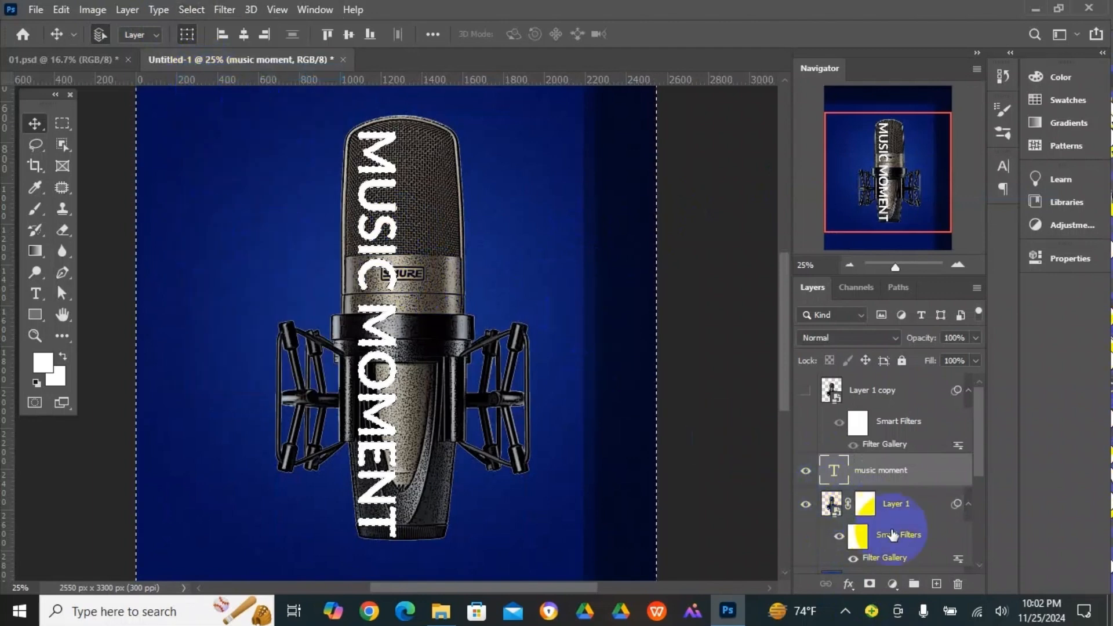
- Paint black with a size 100 brush on the Layer 1 mask to hide the microphone left of the letters, and clear the selection
{"action": "left_click", "coordinate": [865, 510]}
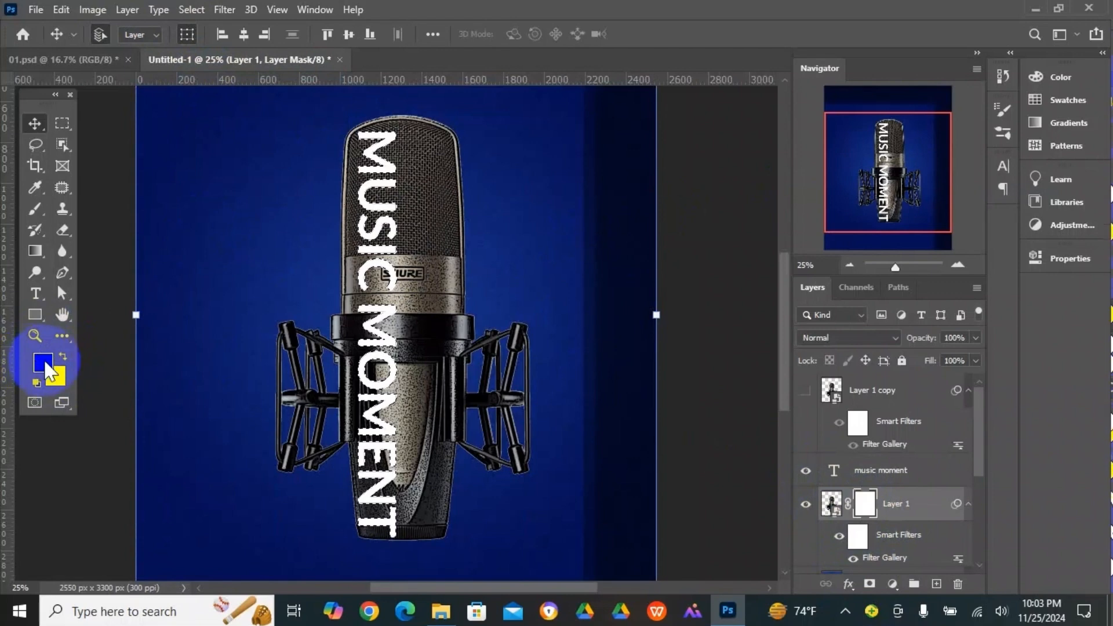
{"action": "key", "text": "d"}
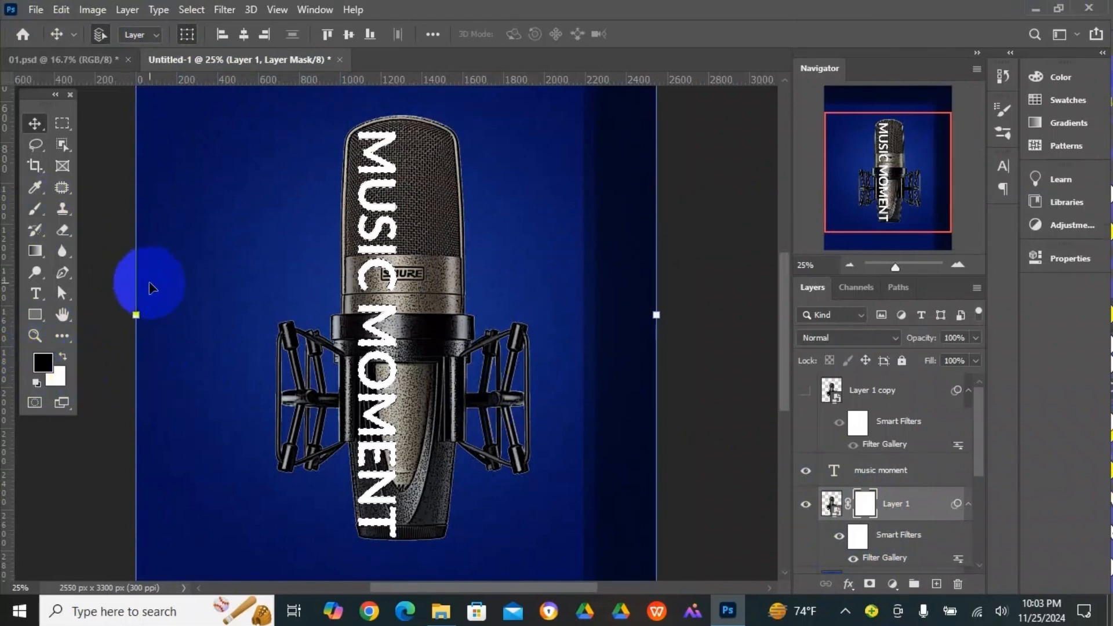
{"action": "left_click", "coordinate": [30, 210]}
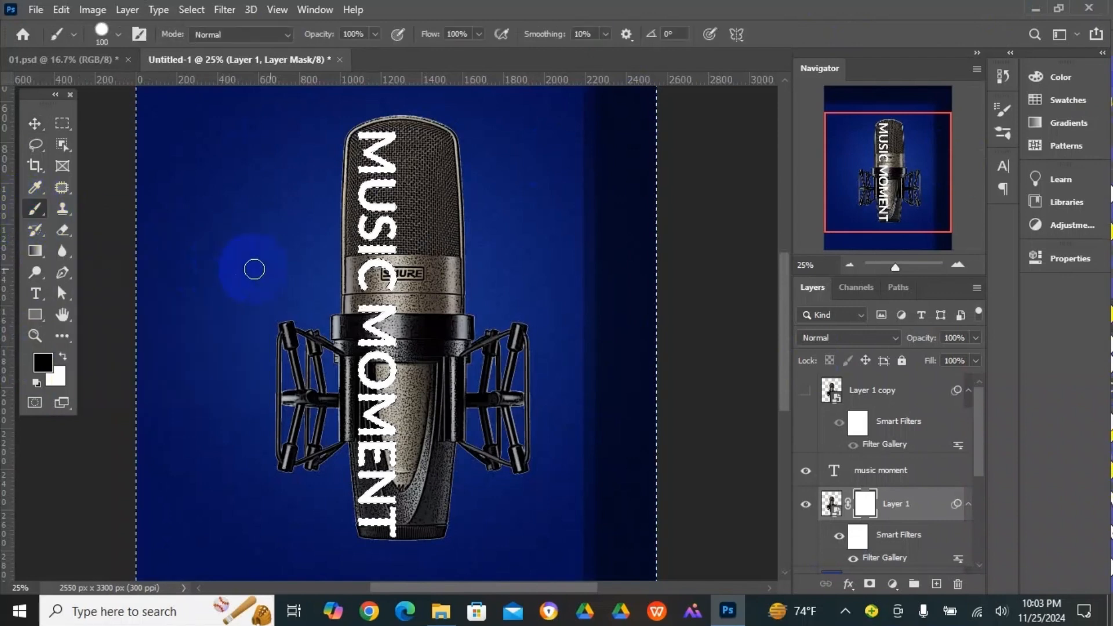
{"action": "left_click", "coordinate": [361, 129]}
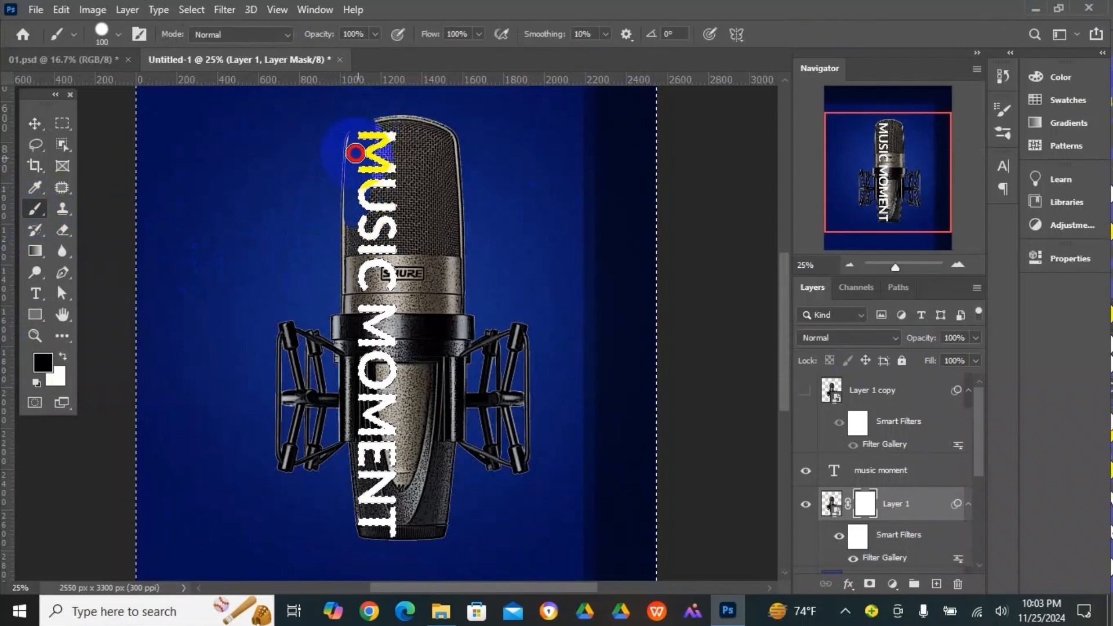
{"action": "mouse_move", "coordinate": [349, 360]}
{"action": "left_mouse_down"}
{"action": "mouse_move", "coordinate": [350, 392]}
{"action": "mouse_move", "coordinate": [351, 296]}
{"action": "mouse_move", "coordinate": [327, 313]}
{"action": "mouse_move", "coordinate": [299, 404]}
{"action": "mouse_move", "coordinate": [288, 333]}
{"action": "mouse_move", "coordinate": [303, 327]}
{"action": "mouse_move", "coordinate": [314, 363]}
{"action": "mouse_move", "coordinate": [291, 342]}
{"action": "mouse_move", "coordinate": [269, 439]}
{"action": "mouse_move", "coordinate": [288, 527]}
{"action": "mouse_move", "coordinate": [336, 444]}
{"action": "left_mouse_up"}
{"action": "mouse_move", "coordinate": [350, 398]}
{"action": "left_mouse_down"}
{"action": "mouse_move", "coordinate": [308, 406]}
{"action": "mouse_move", "coordinate": [300, 464]}
{"action": "mouse_move", "coordinate": [302, 432]}
{"action": "mouse_move", "coordinate": [287, 474]}
{"action": "mouse_move", "coordinate": [298, 395]}
{"action": "mouse_move", "coordinate": [313, 460]}
{"action": "left_mouse_up"}
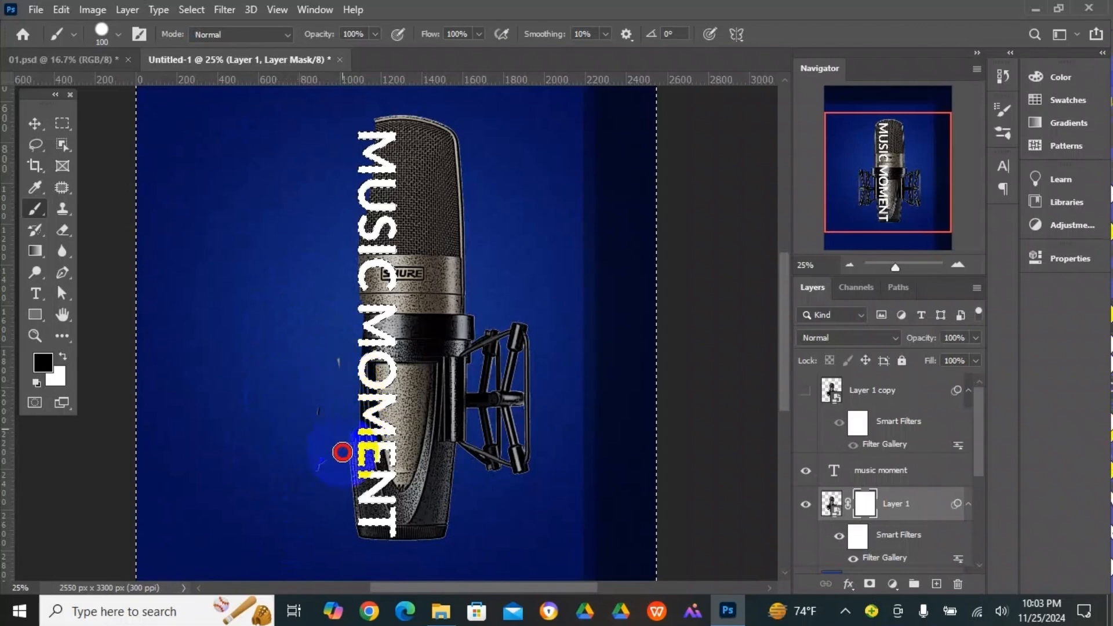
{"action": "mouse_move", "coordinate": [348, 335]}
{"action": "left_mouse_down"}
{"action": "mouse_move", "coordinate": [318, 503]}
{"action": "mouse_move", "coordinate": [321, 419]}
{"action": "mouse_move", "coordinate": [355, 475]}
{"action": "mouse_move", "coordinate": [362, 548]}
{"action": "mouse_move", "coordinate": [340, 517]}
{"action": "mouse_move", "coordinate": [385, 555]}
{"action": "mouse_move", "coordinate": [383, 538]}
{"action": "mouse_move", "coordinate": [364, 543]}
{"action": "mouse_move", "coordinate": [377, 537]}
{"action": "mouse_move", "coordinate": [334, 545]}
{"action": "mouse_move", "coordinate": [369, 534]}
{"action": "mouse_move", "coordinate": [365, 430]}
{"action": "left_mouse_up"}
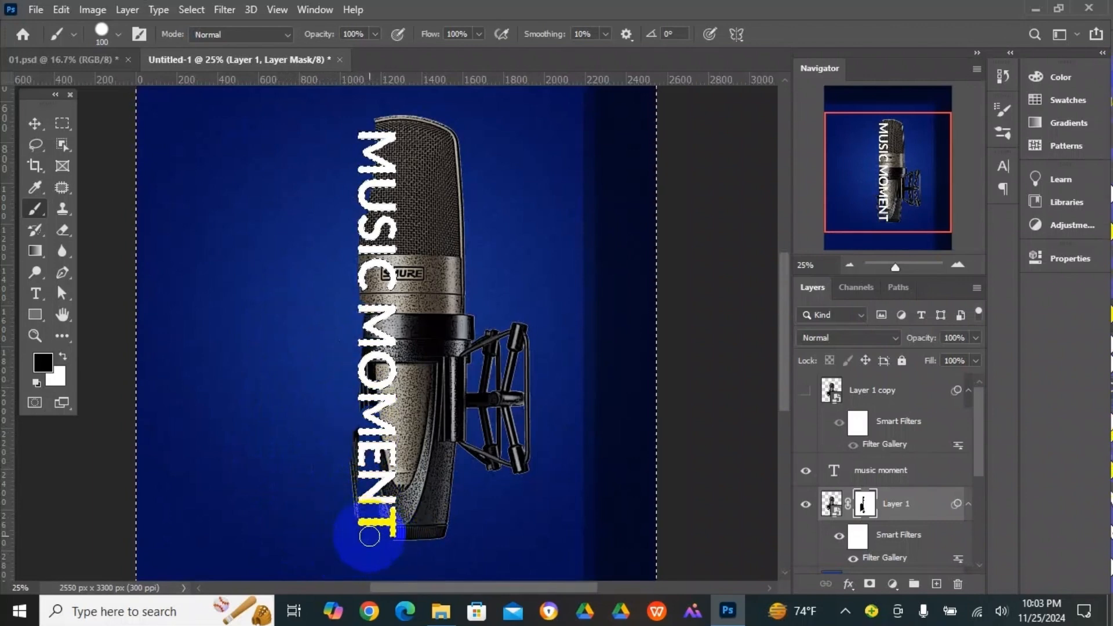
{"action": "mouse_move", "coordinate": [369, 534]}
{"action": "left_mouse_down"}
{"action": "mouse_move", "coordinate": [376, 173]}
{"action": "mouse_move", "coordinate": [435, 221]}
{"action": "mouse_move", "coordinate": [374, 150]}
{"action": "left_mouse_up"}
{"action": "key", "text": "ctrl+minus"}
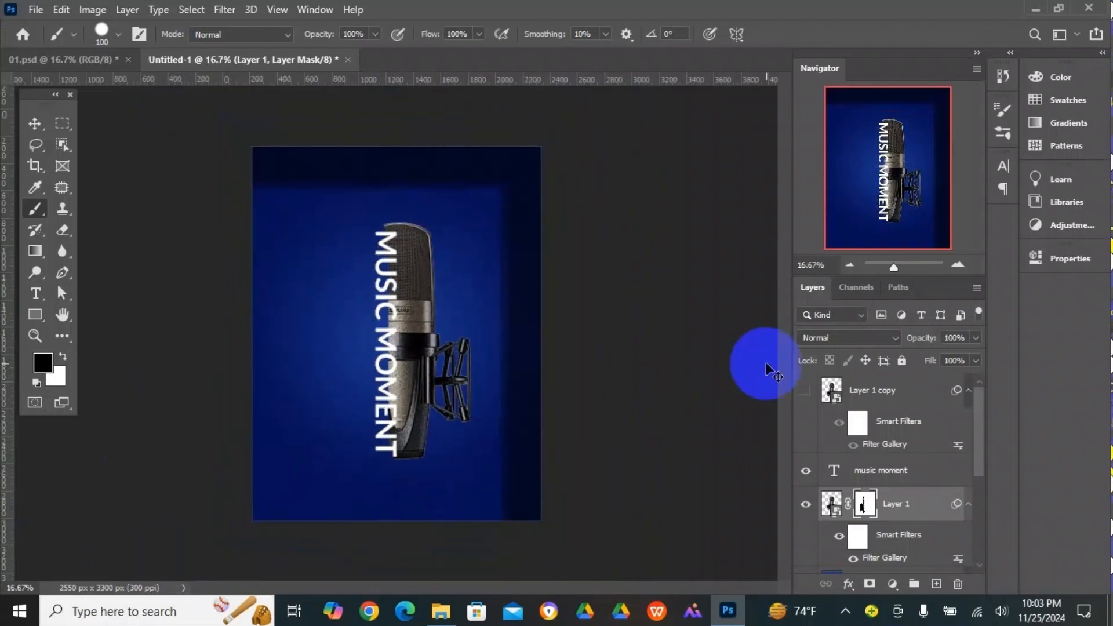
{"action": "left_click", "coordinate": [194, 14]}
{"action": "left_click", "coordinate": [211, 42]}
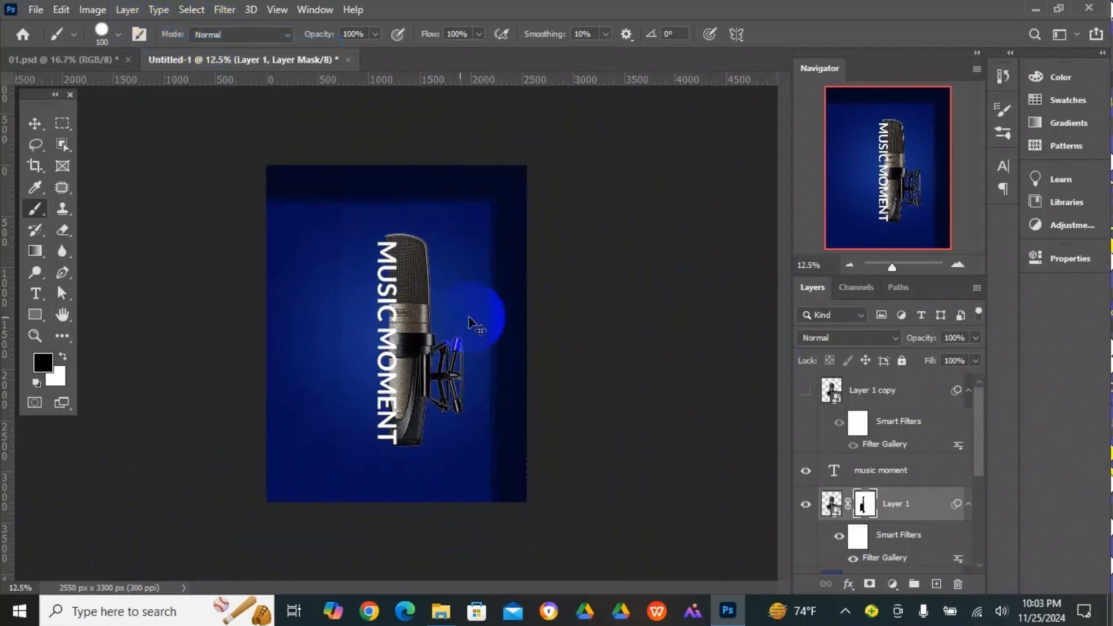
{"action": "left_click_drag", "start_coordinate": [420, 318], "coordinate": [400, 321]}
{"action": "left_click", "coordinate": [399, 321]}
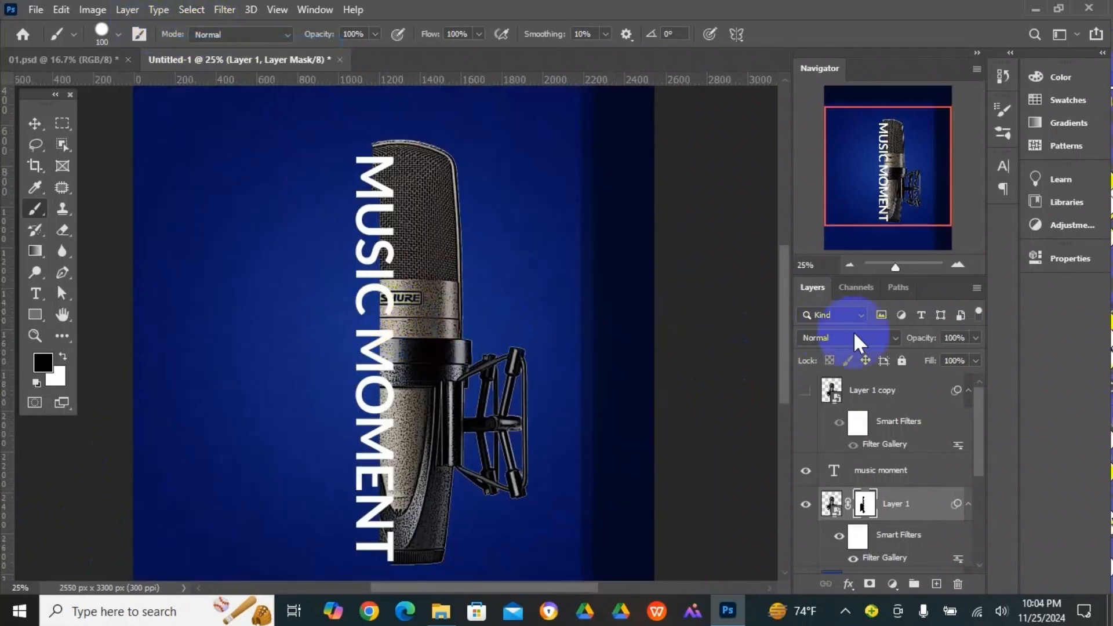
{"action": "left_click", "coordinate": [35, 124]}
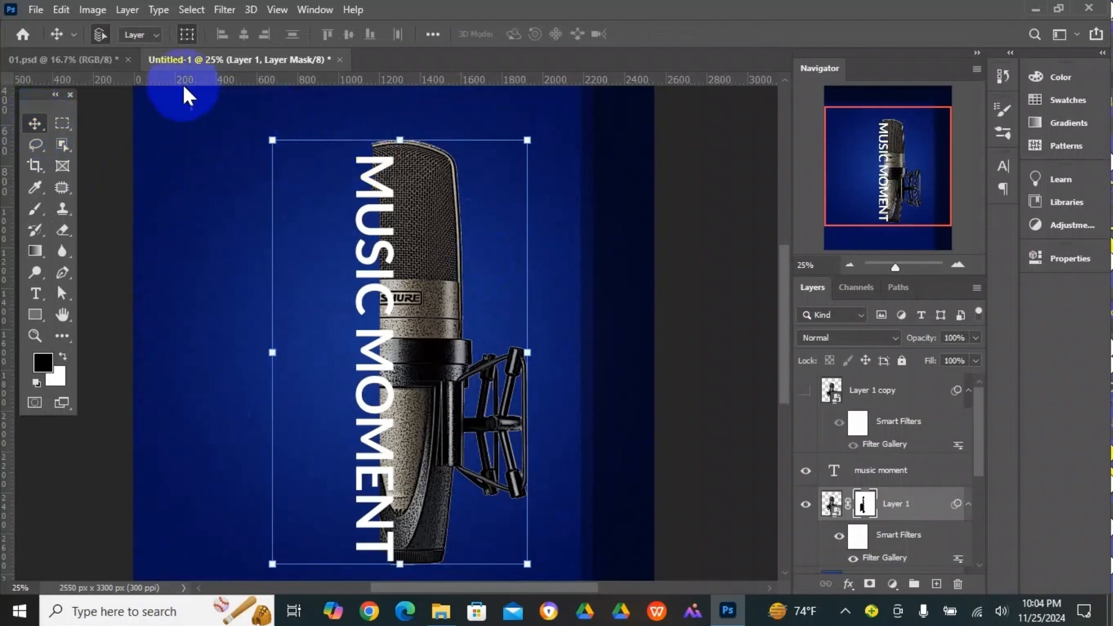
- Show the Layer 1 copy microphone in Untitled-1 and clip it to the "music moment" text layer with a clipping mask
{"action": "left_click", "coordinate": [99, 60]}
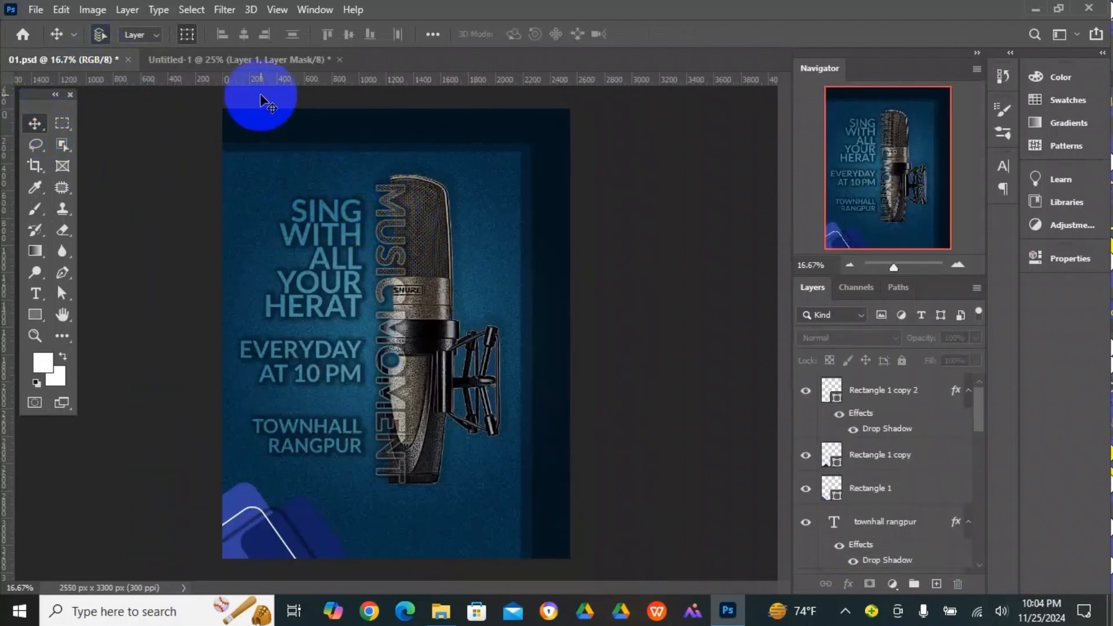
{"action": "left_click", "coordinate": [243, 59]}
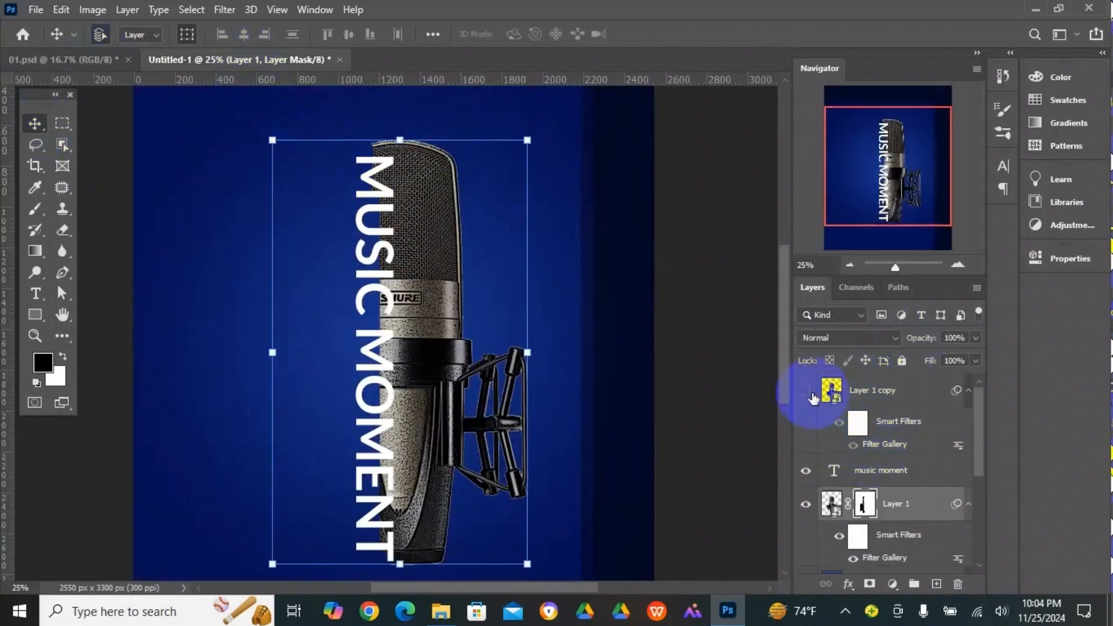
{"action": "left_click", "coordinate": [807, 392]}
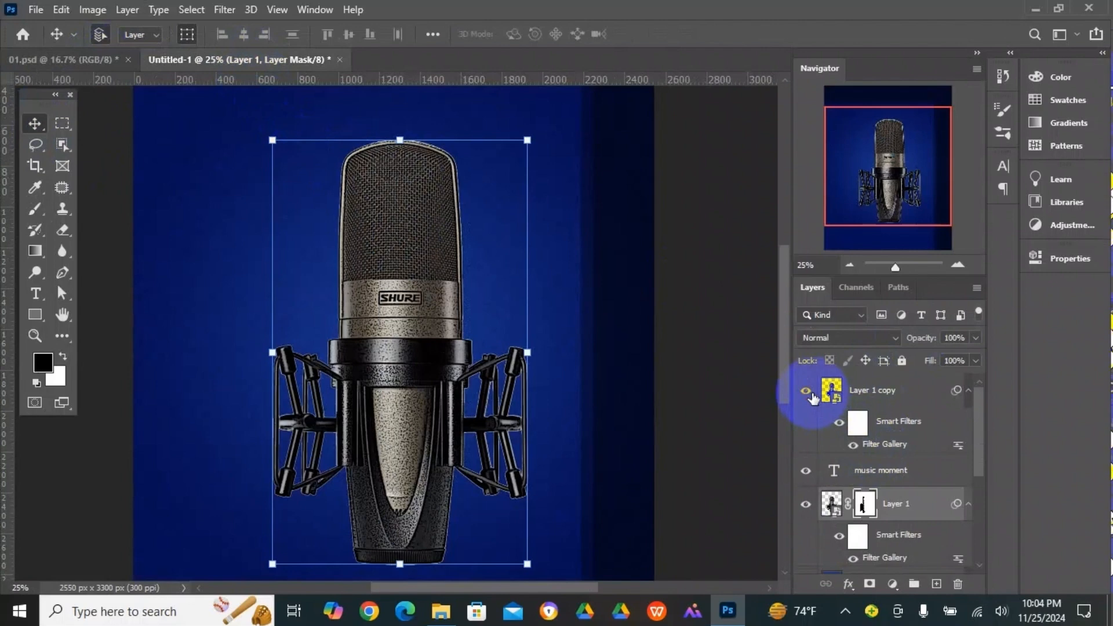
{"action": "left_click", "coordinate": [914, 398]}
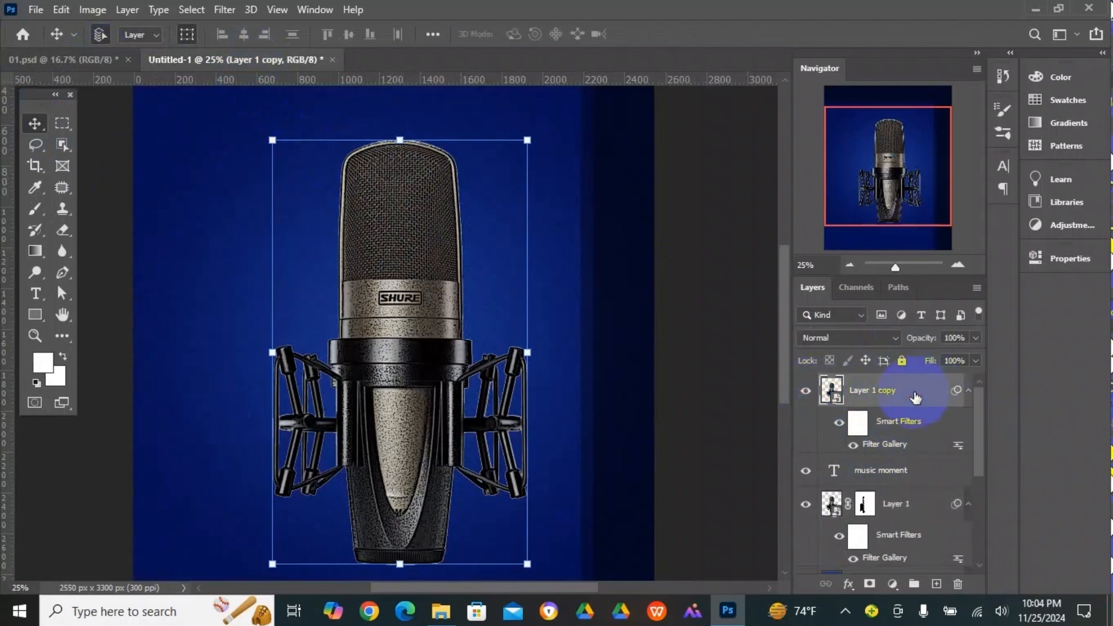
{"action": "right_click", "coordinate": [916, 399]}
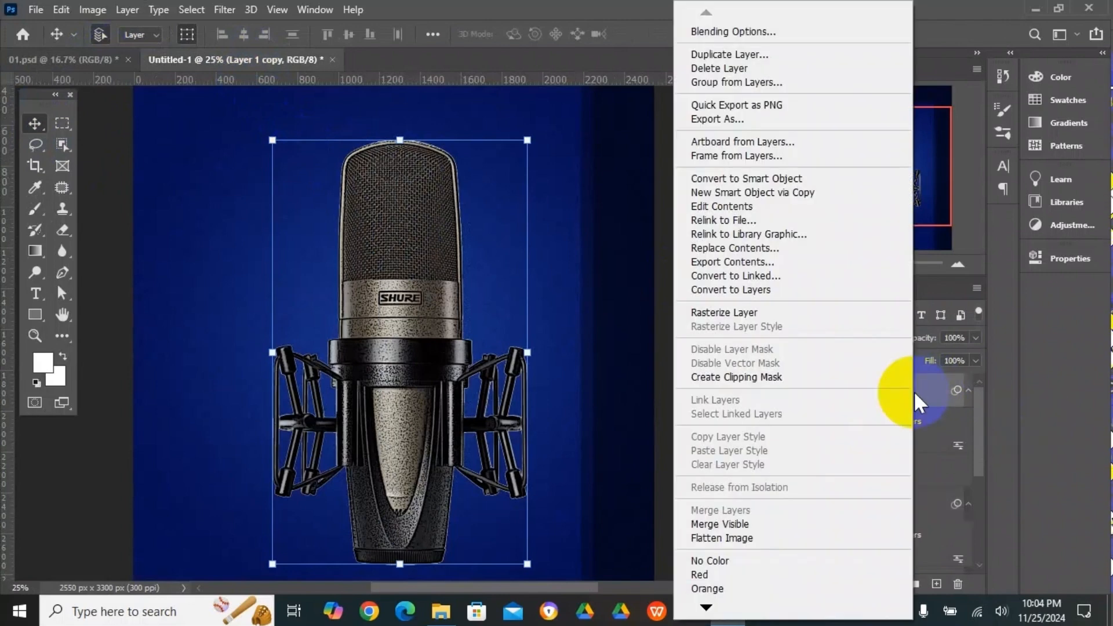
{"action": "left_click", "coordinate": [791, 378]}
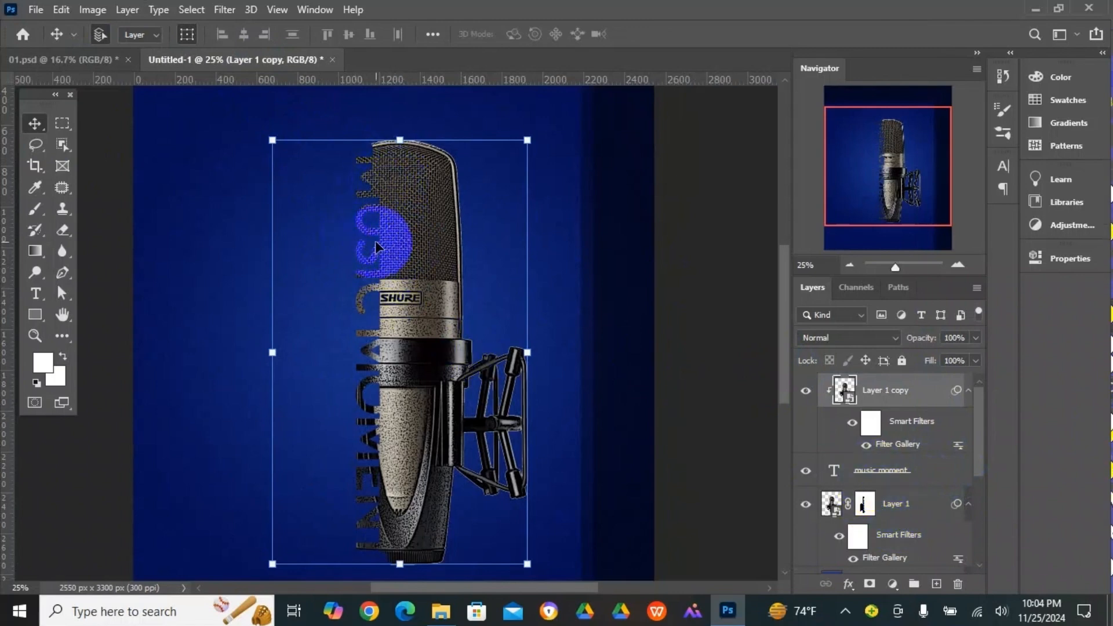
- Add Drop Shadow and Stroke layer effects to the "music moment" text layer
{"action": "left_click", "coordinate": [879, 476]}
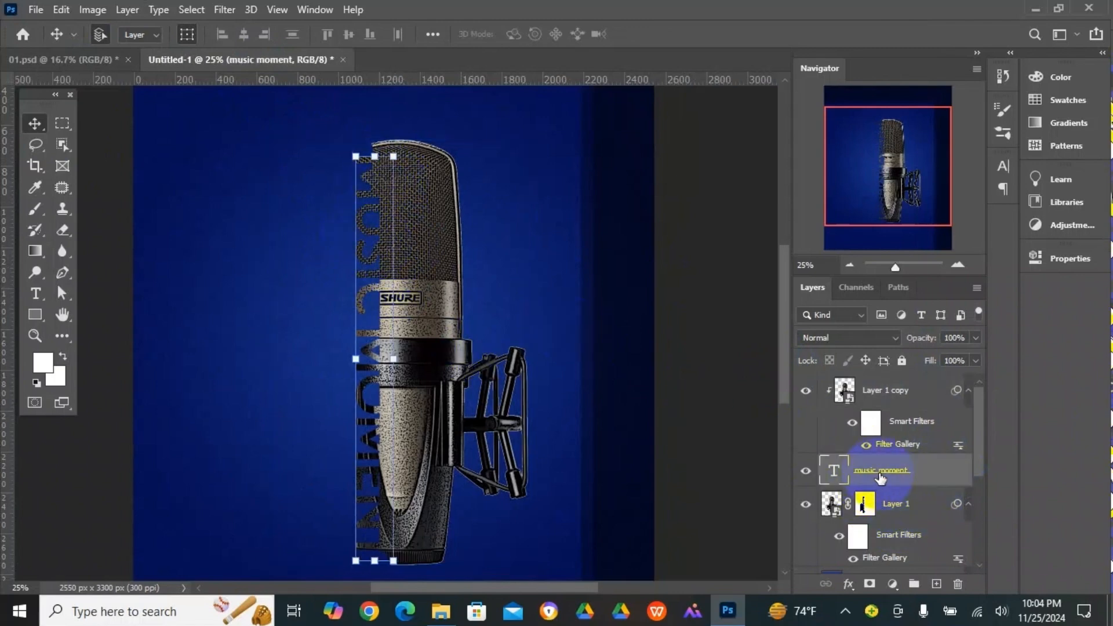
{"action": "left_click", "coordinate": [848, 584]}
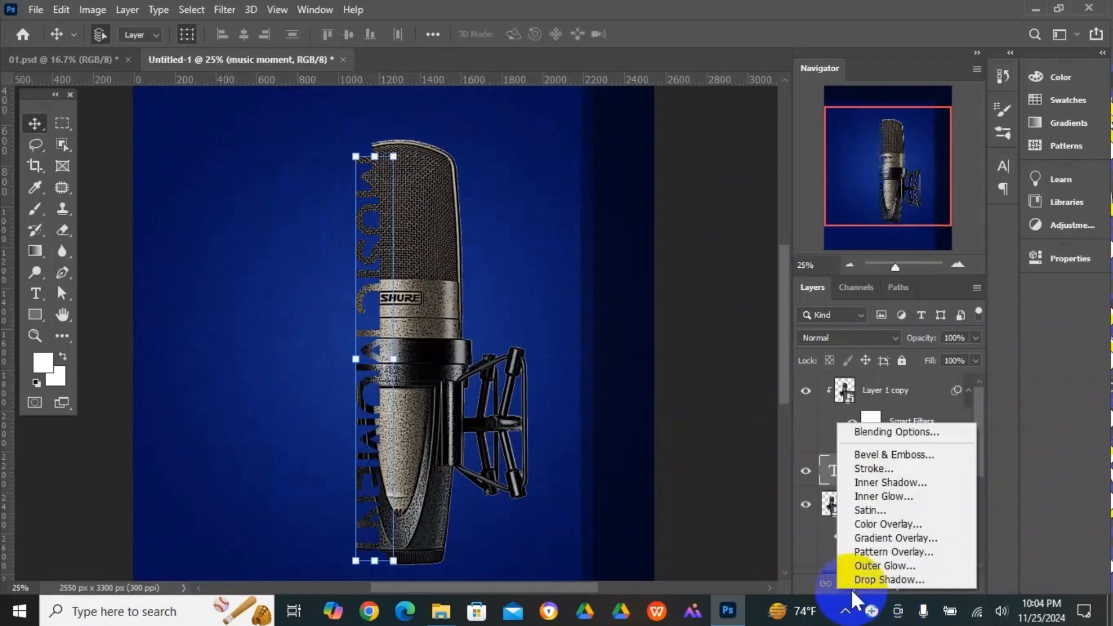
{"action": "left_click", "coordinate": [899, 432]}
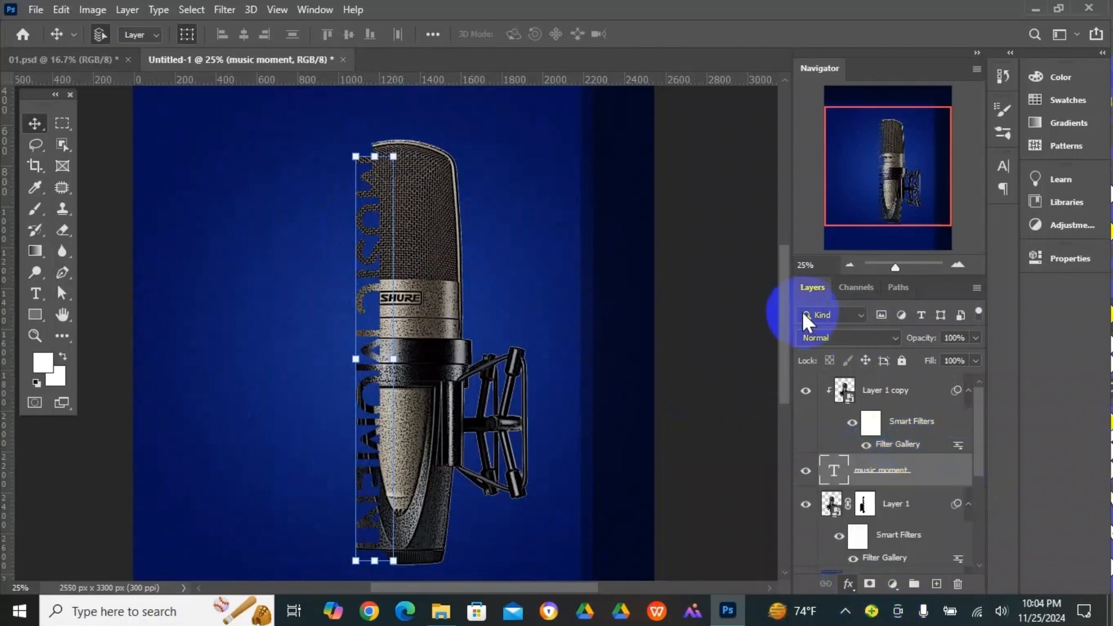
{"action": "left_click_drag", "start_coordinate": [645, 101], "coordinate": [812, 114]}
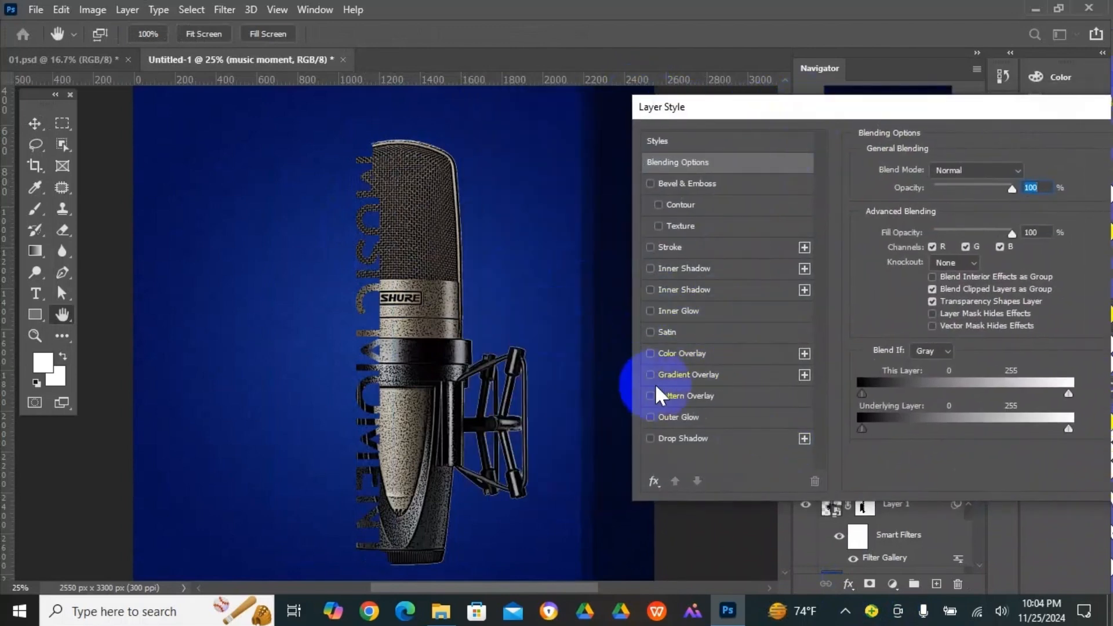
{"action": "left_click", "coordinate": [667, 439]}
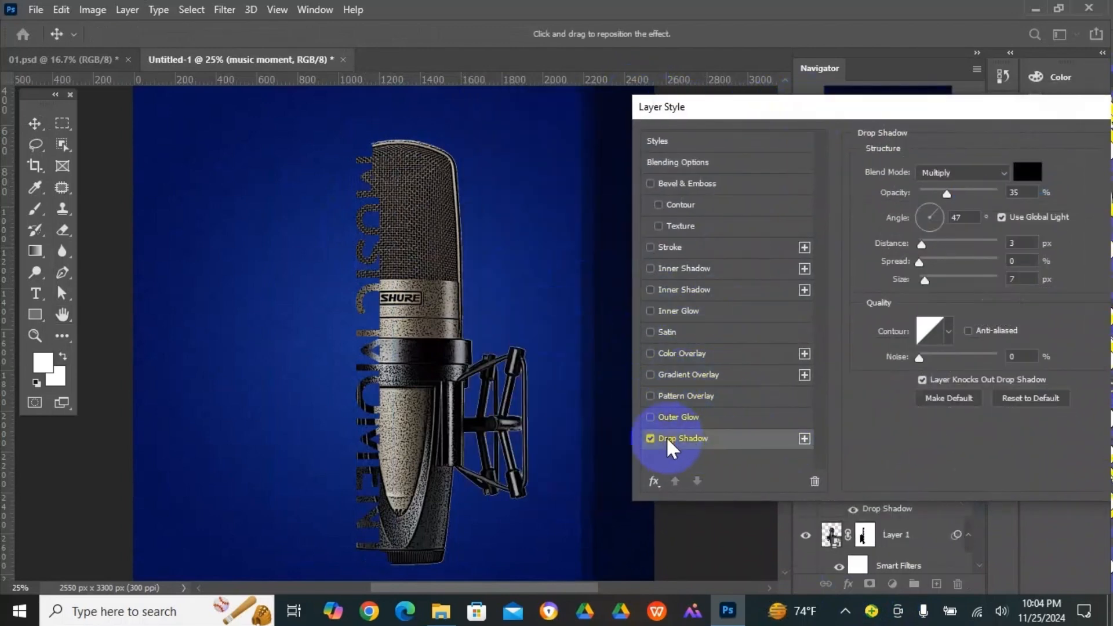
{"action": "left_click", "coordinate": [666, 248]}
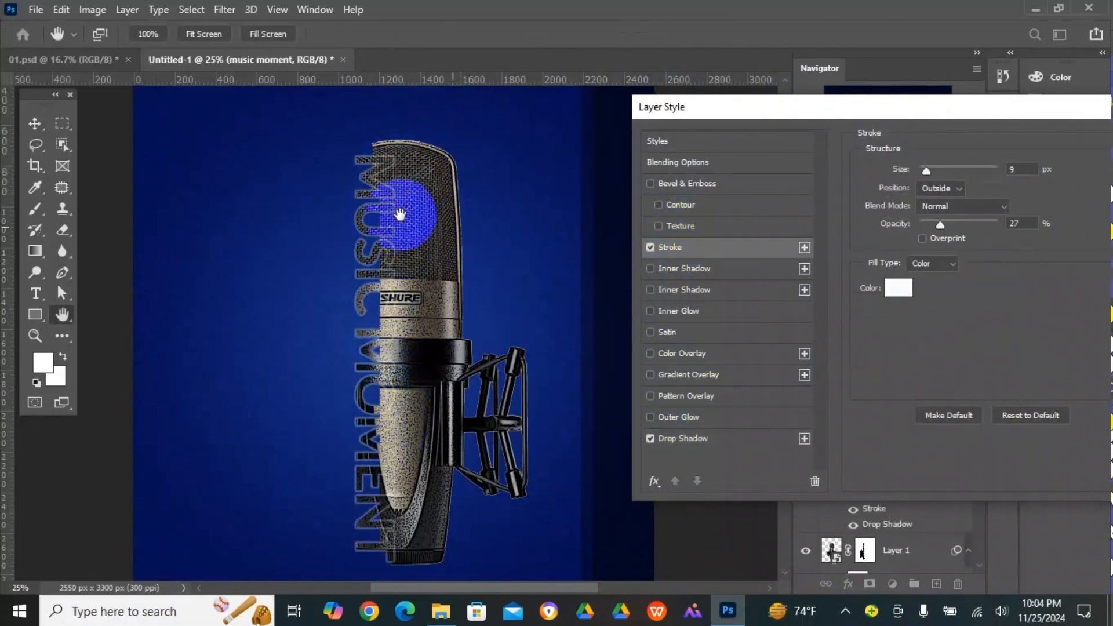
- Set the title's stroke to 10 px size, 30% opacity and white colour ffffff
{"action": "left_click_drag", "start_coordinate": [872, 113], "coordinate": [793, 105]}
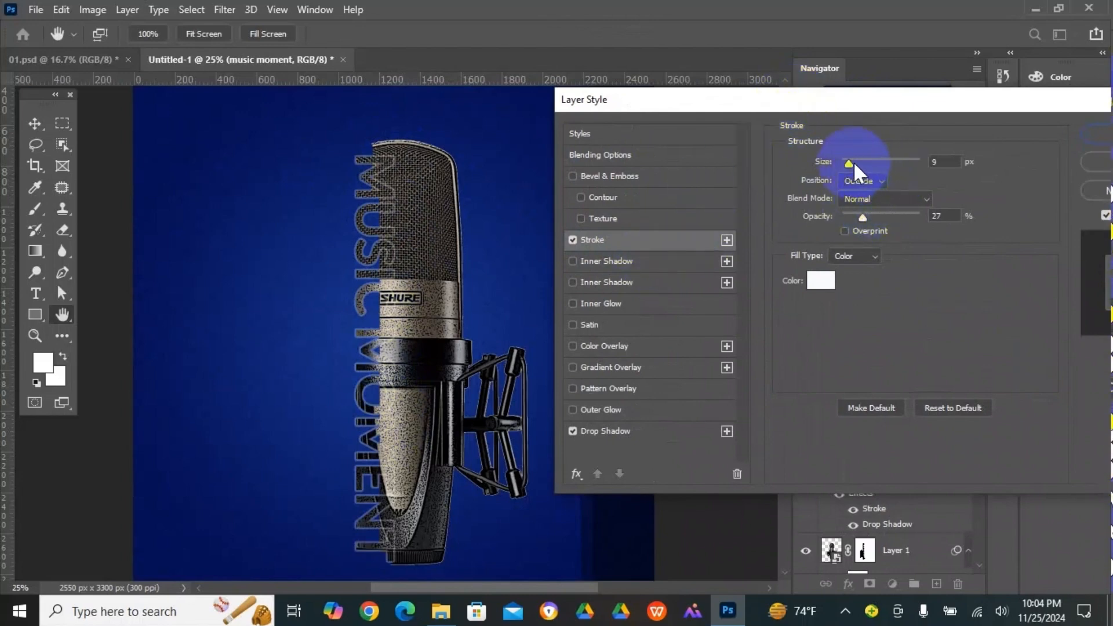
{"action": "left_click_drag", "start_coordinate": [853, 162], "coordinate": [849, 159]}
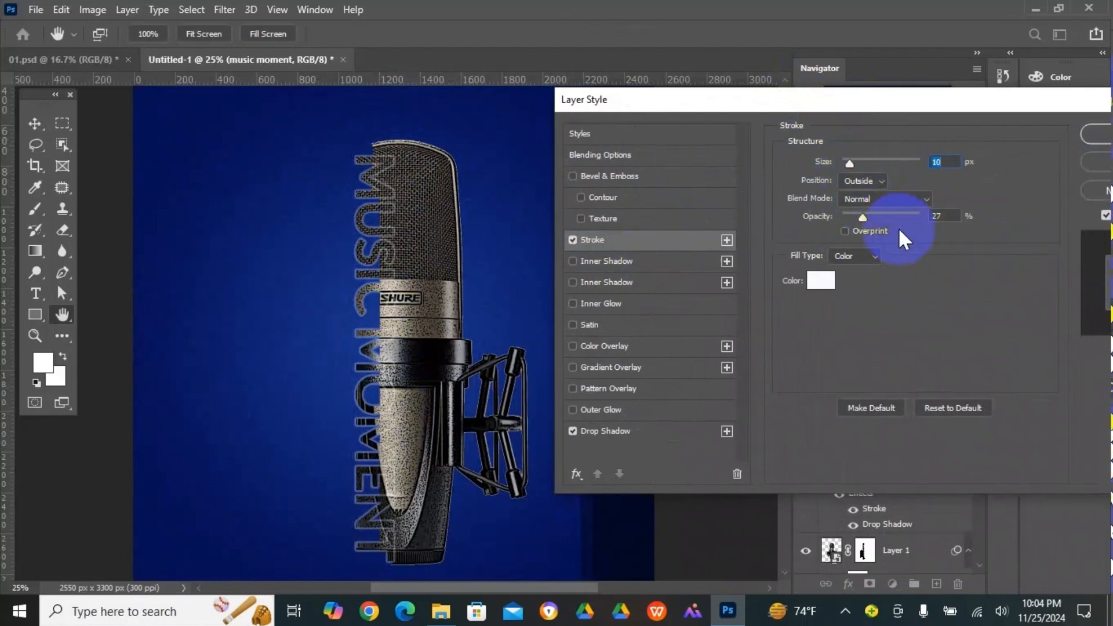
{"action": "left_click_drag", "start_coordinate": [868, 217], "coordinate": [865, 216]}
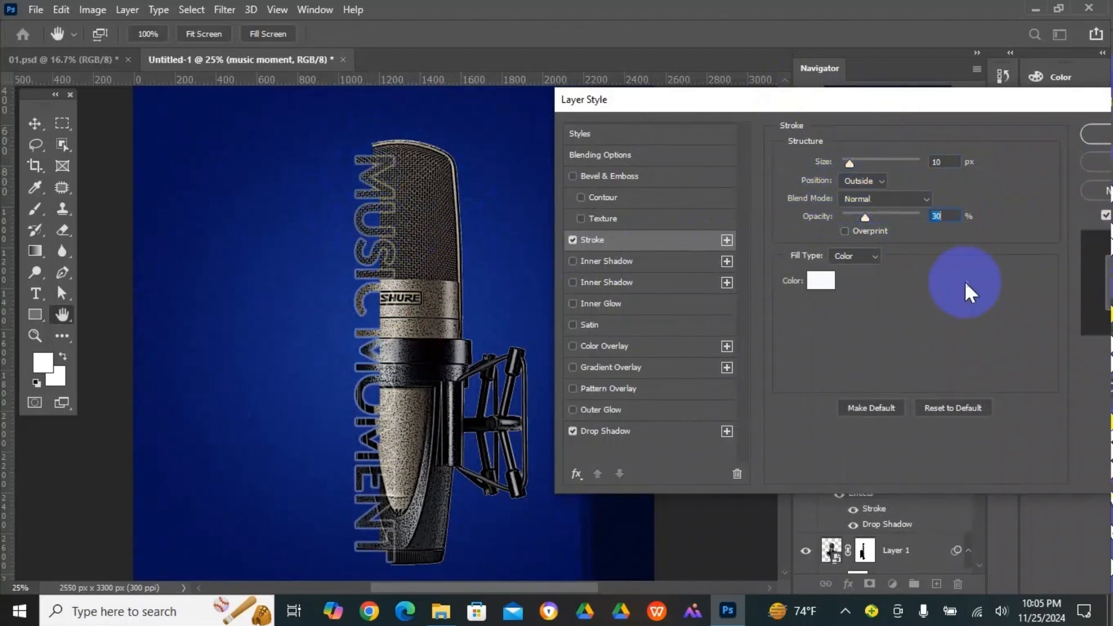
{"action": "left_click_drag", "start_coordinate": [921, 103], "coordinate": [821, 104]}
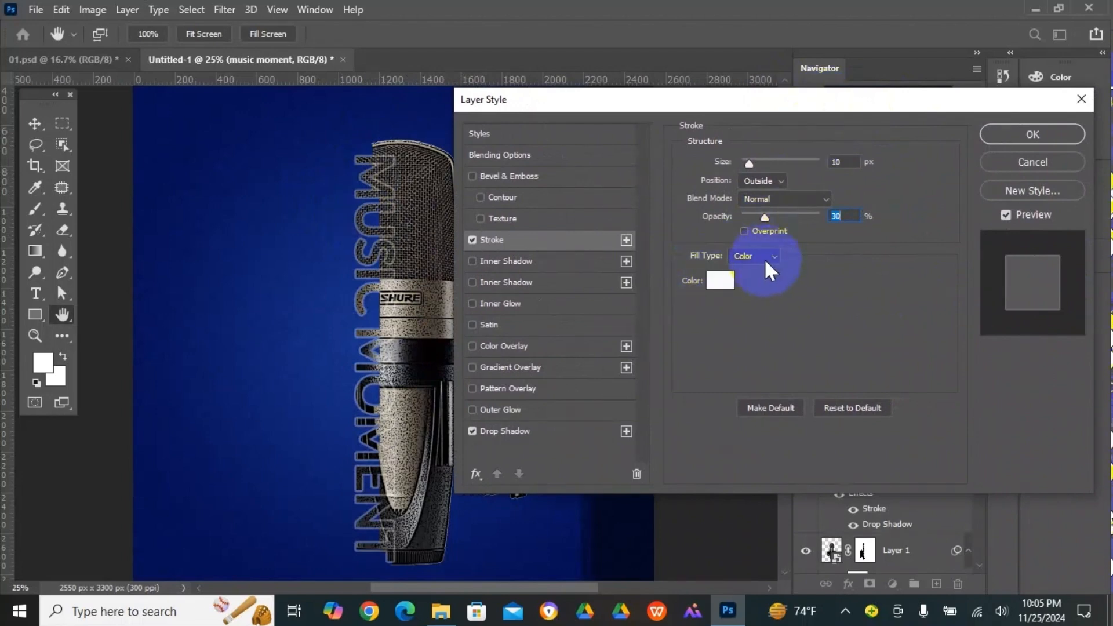
{"action": "left_click", "coordinate": [721, 281]}
{"action": "left_click", "coordinate": [454, 166]}
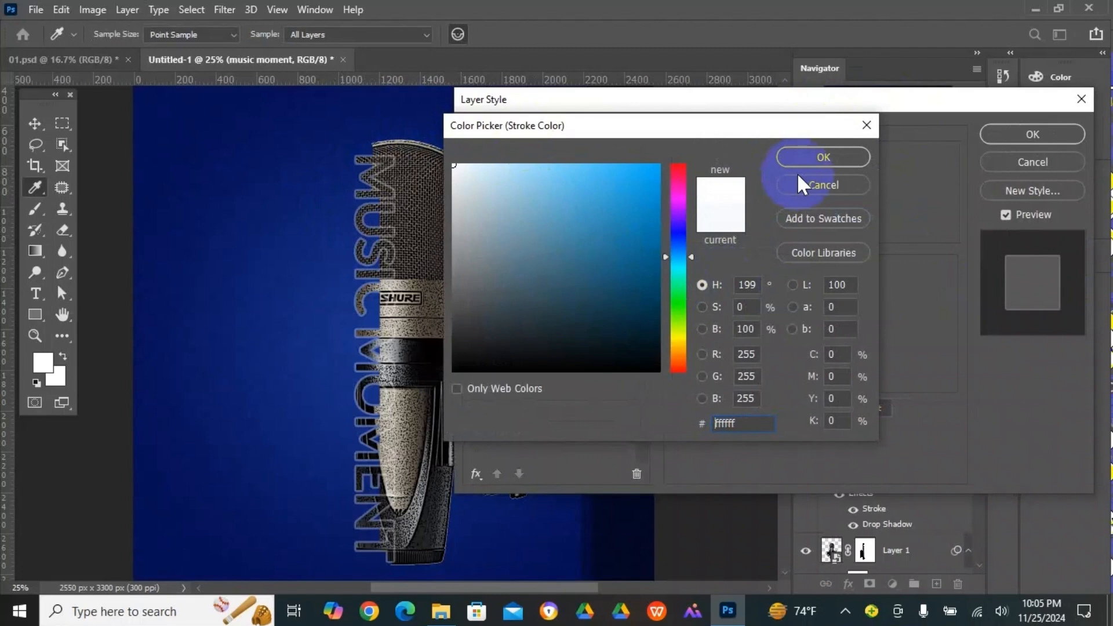
{"action": "left_click", "coordinate": [823, 158]}
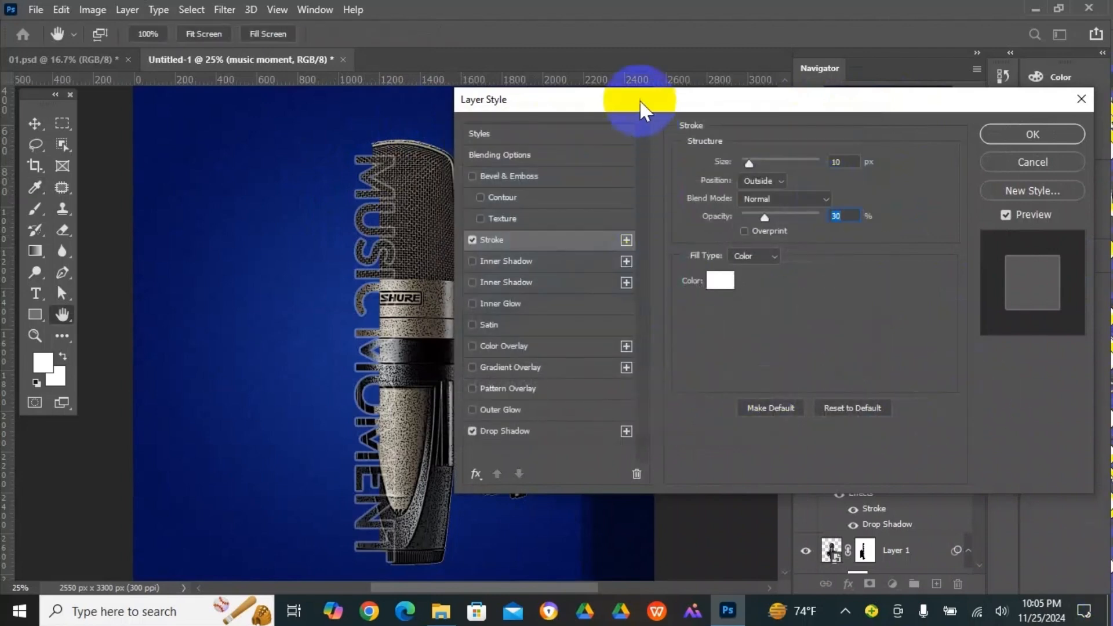
- Offset the title's drop shadow to an angle of 163° and a distance of 35 px, and apply the layer style
{"action": "left_click_drag", "start_coordinate": [641, 110], "coordinate": [703, 110]}
{"action": "left_click", "coordinate": [559, 436]}
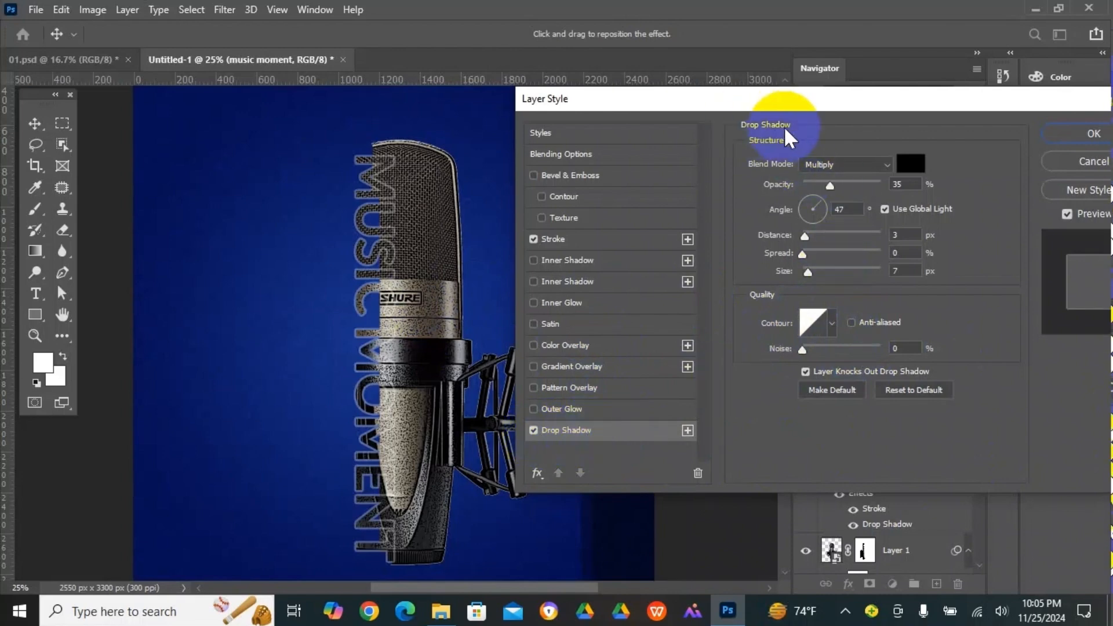
{"action": "left_click_drag", "start_coordinate": [388, 263], "coordinate": [396, 222]}
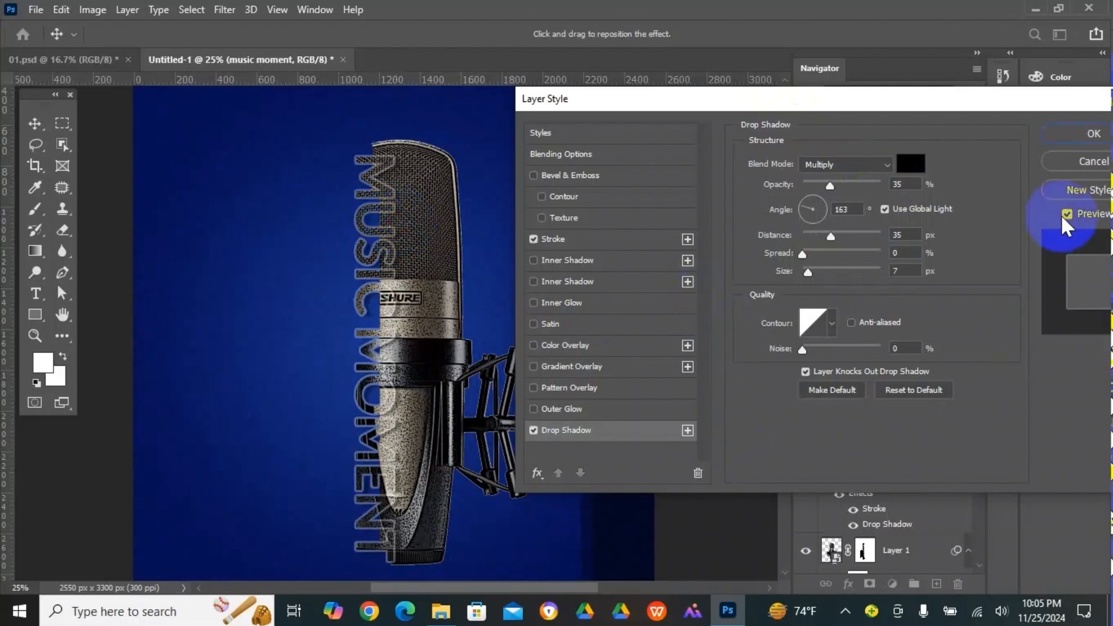
{"action": "left_click_drag", "start_coordinate": [1023, 98], "coordinate": [798, 131]}
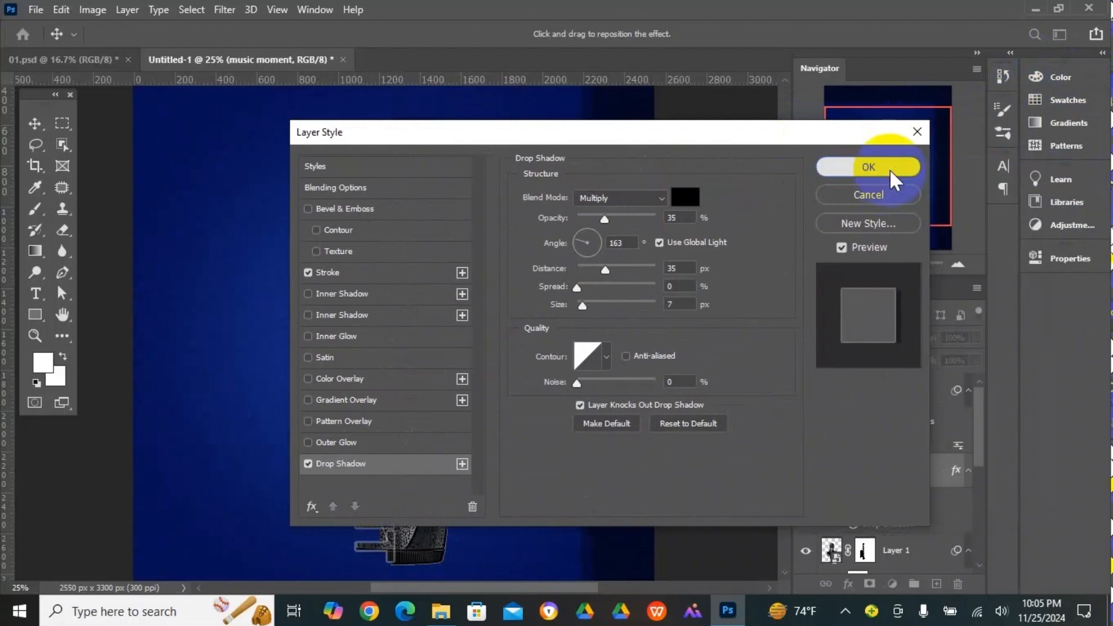
{"action": "left_click", "coordinate": [890, 168]}
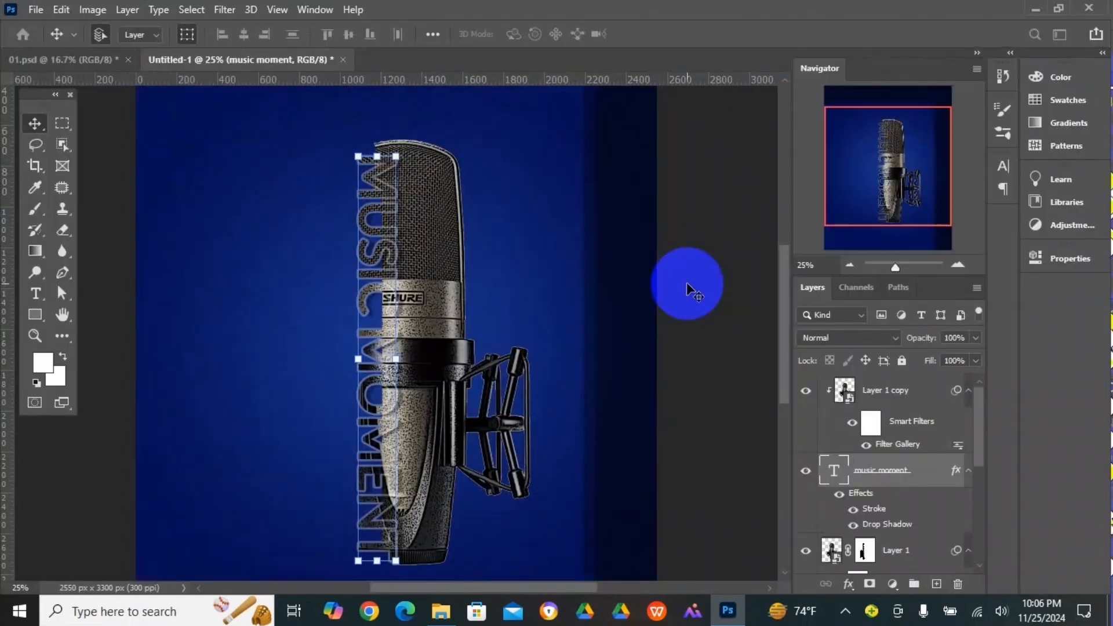
- Create a new Lato Bold 45 pt text layer with the "Lorem Ipsum" placeholder and move it fully onto the poster
{"action": "left_click", "coordinate": [687, 283]}
{"action": "key", "text": "t"}
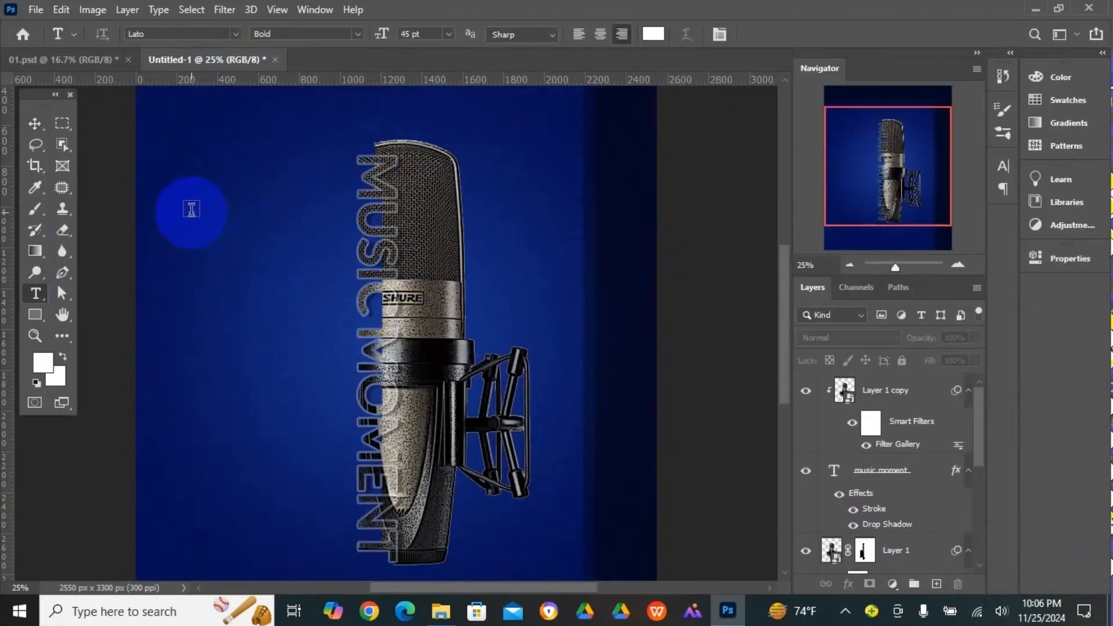
{"action": "left_click", "coordinate": [191, 208]}
{"action": "type", "text": "JM"}
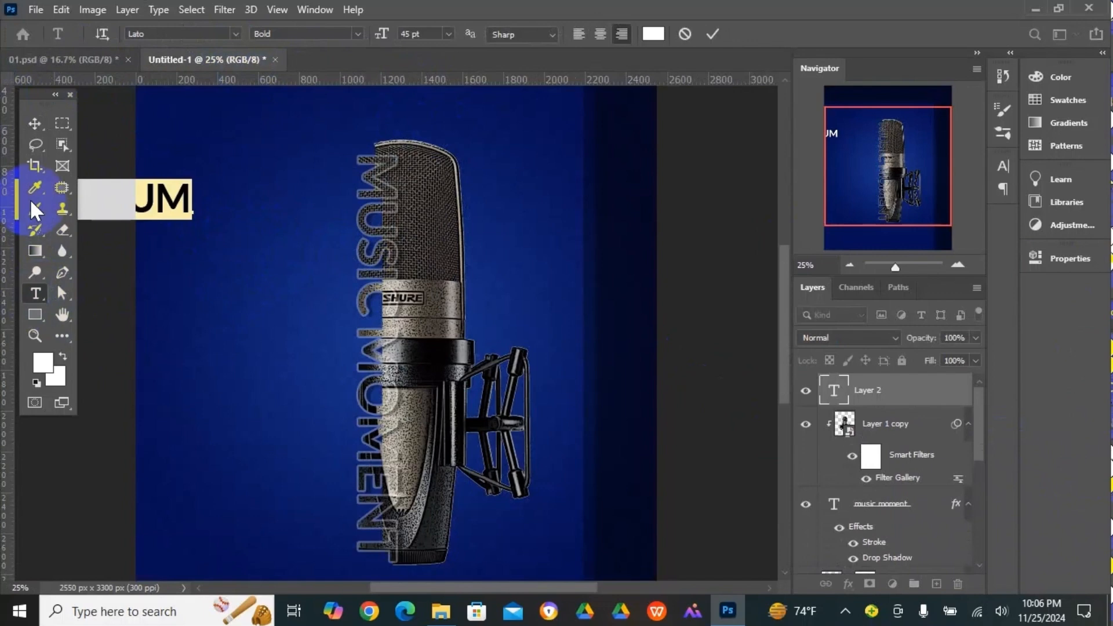
{"action": "left_click", "coordinate": [32, 123]}
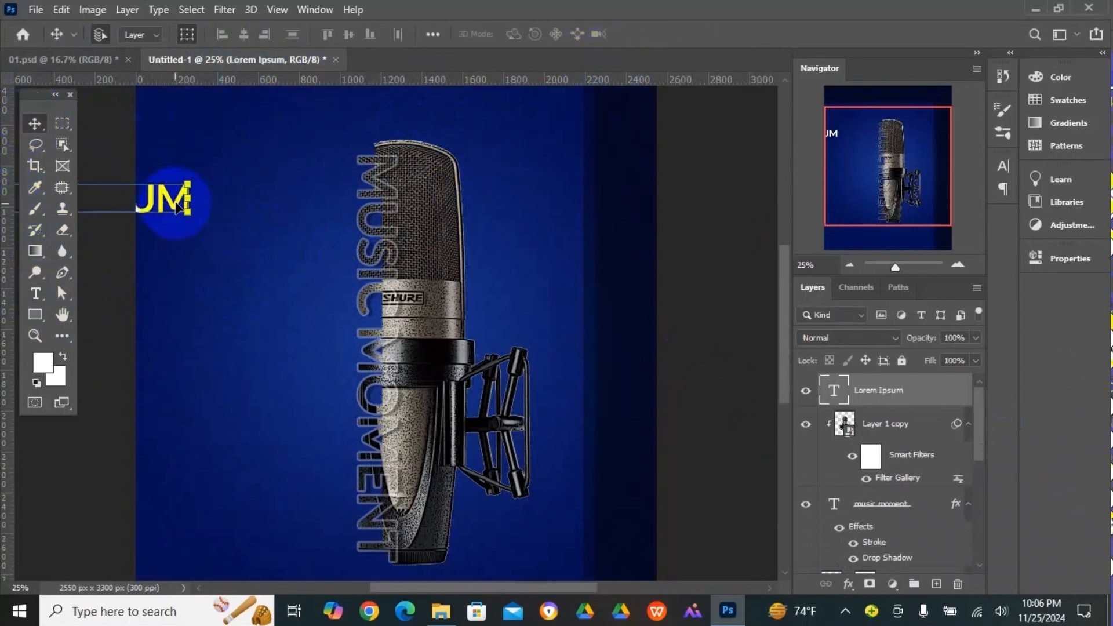
- Replace the placeholder with "SING WITH ALL YOUR HERT", one word per line, and move the block into the blue area left of the microphone
{"action": "left_click", "coordinate": [35, 295]}
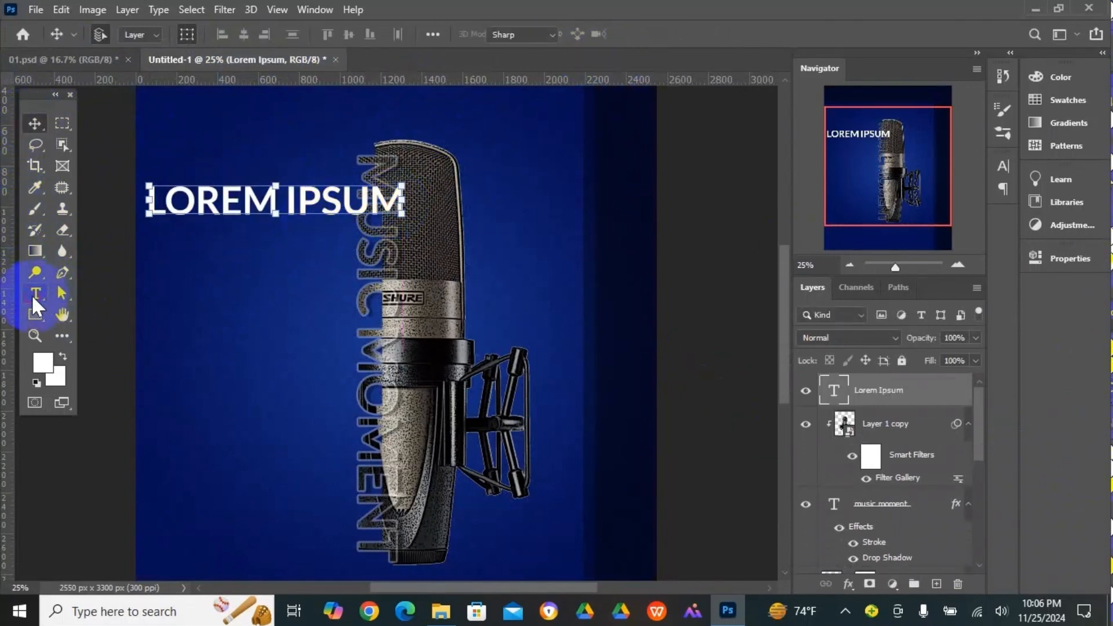
{"action": "triple_click", "coordinate": [294, 206]}
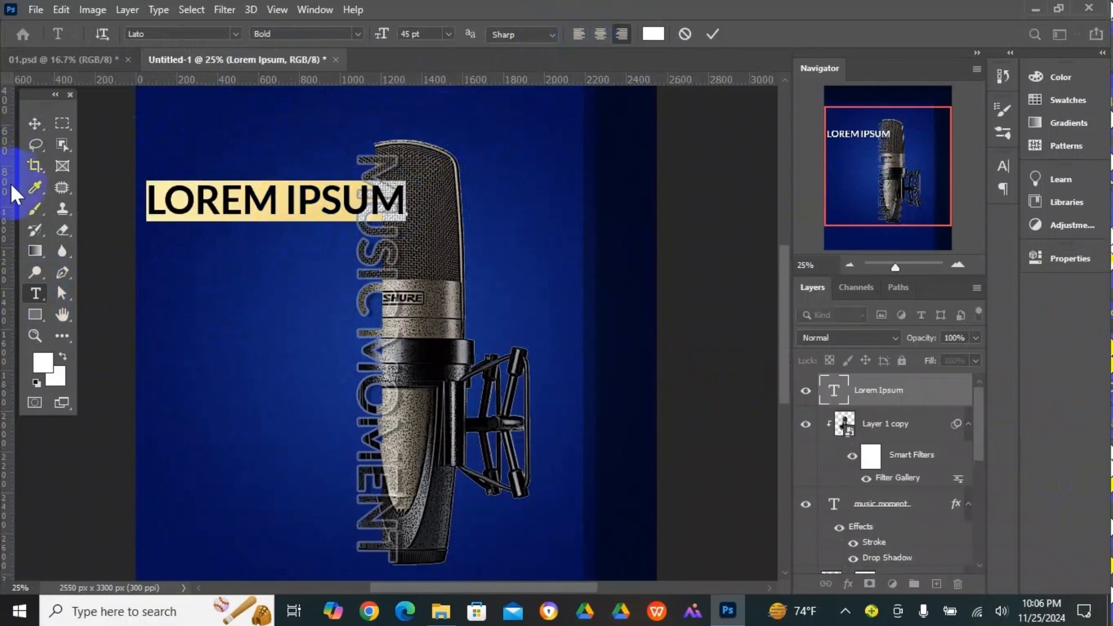
{"action": "triple_click", "coordinate": [205, 193]}
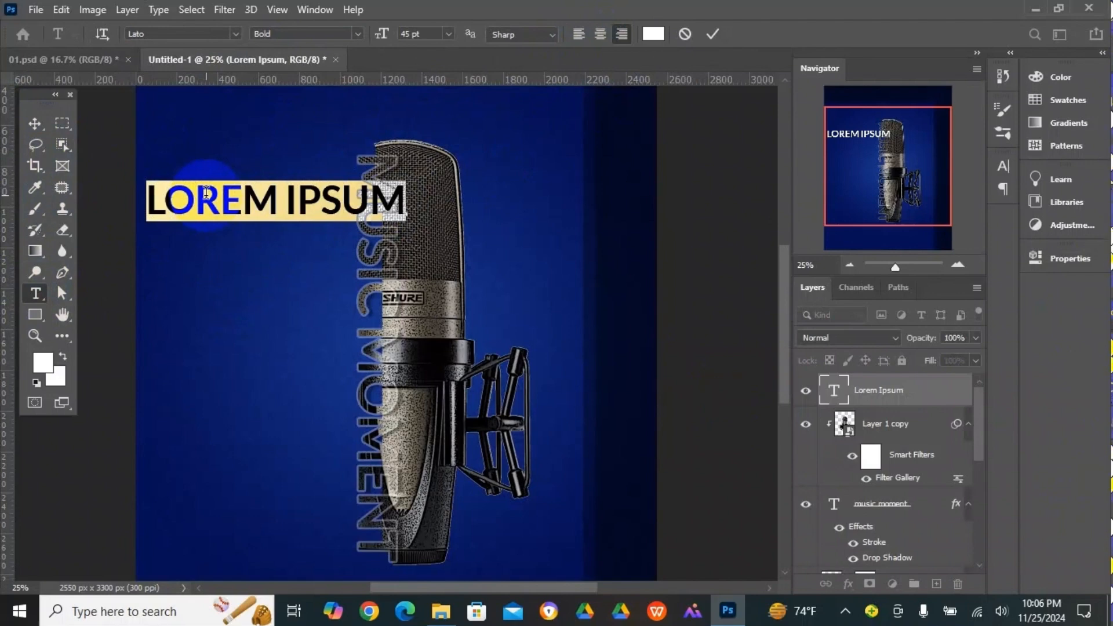
{"action": "type", "text": "SING "}
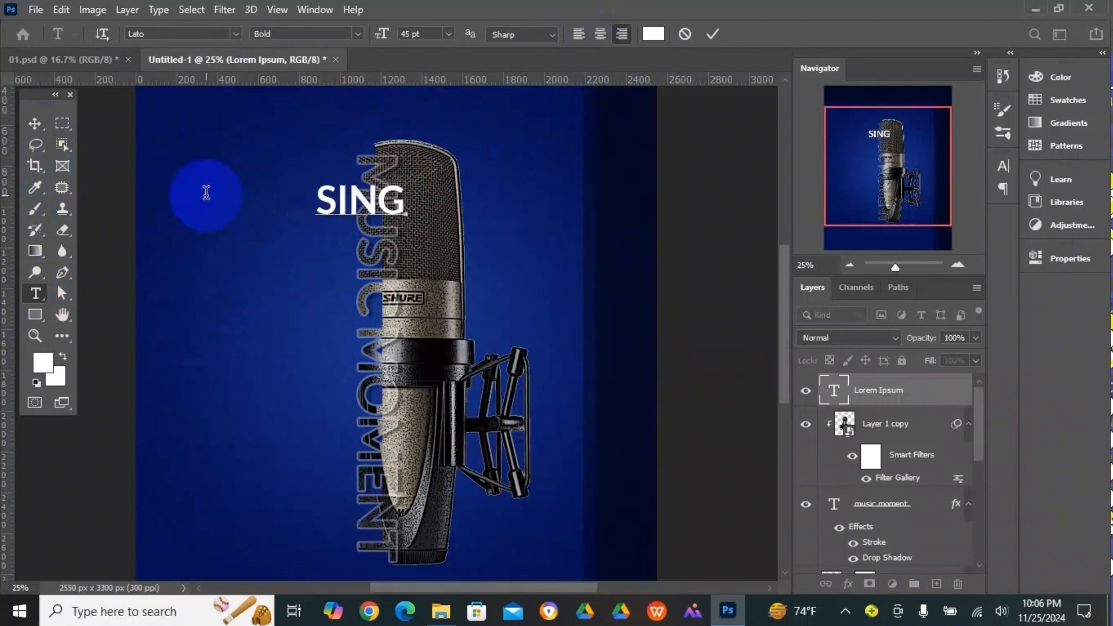
{"action": "type", "text": "WITH"}
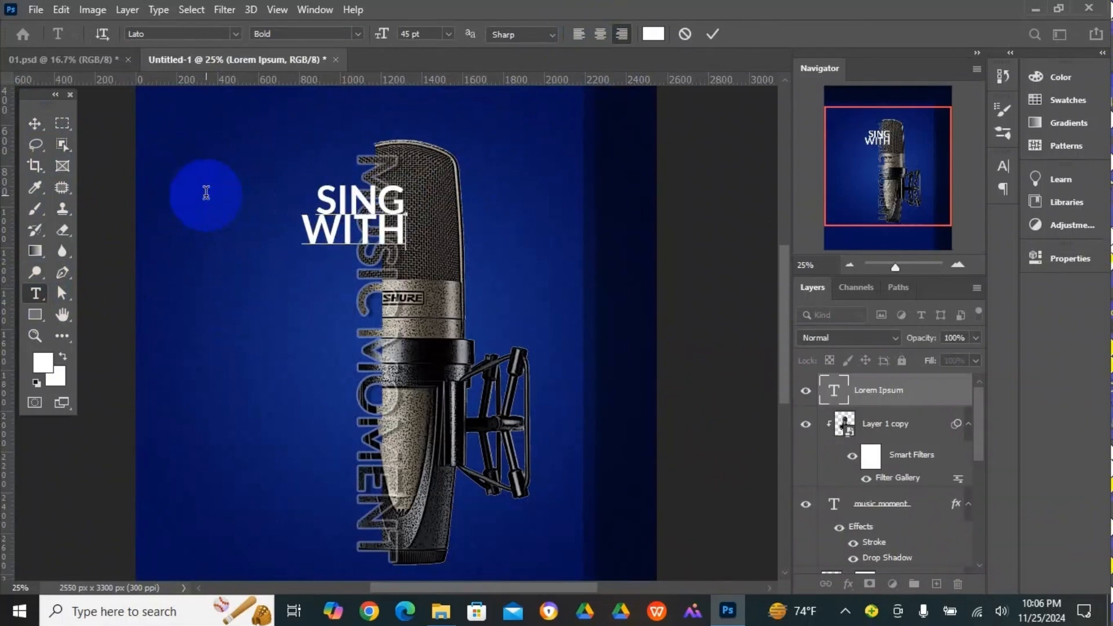
{"action": "type", "text": " ALL"}
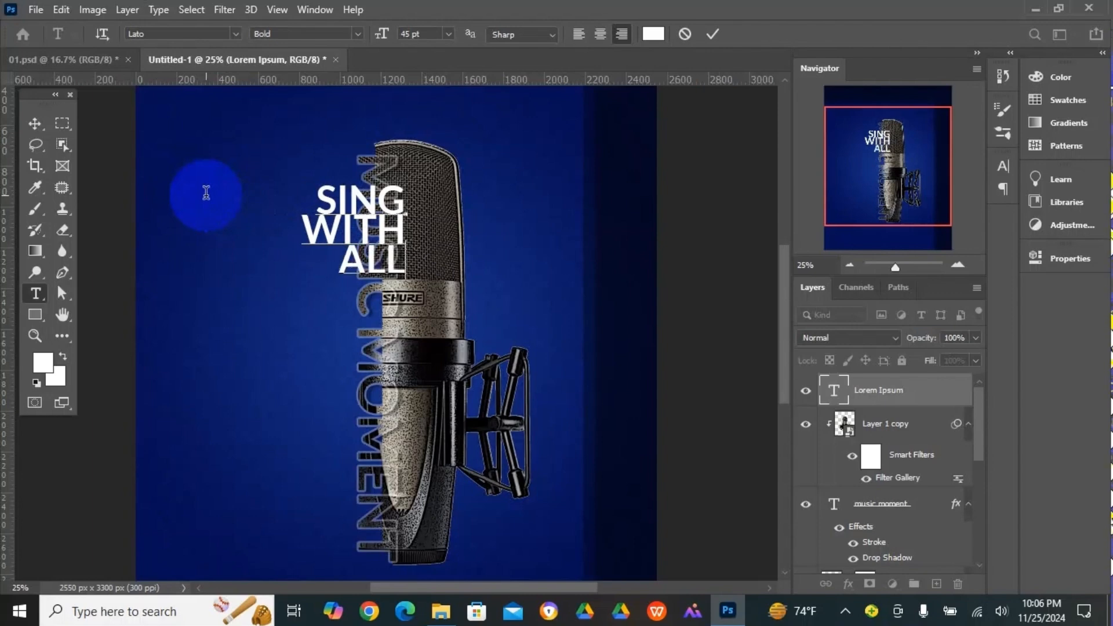
{"action": "type", "text": " YOUR"}
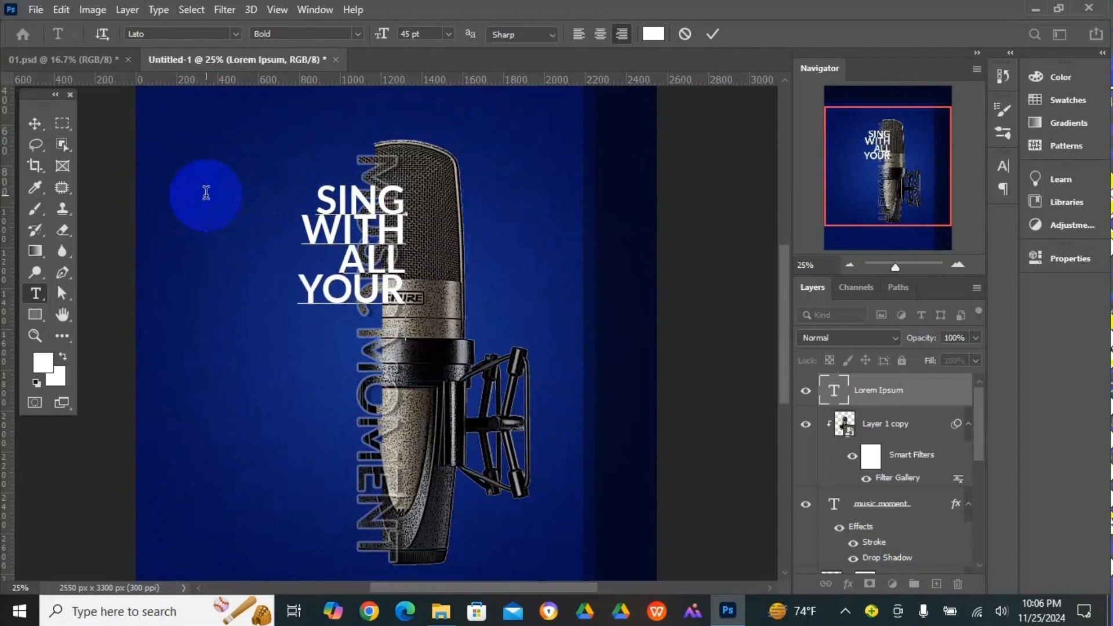
{"action": "key", "text": "Return"}
{"action": "type", "text": "HERT"}
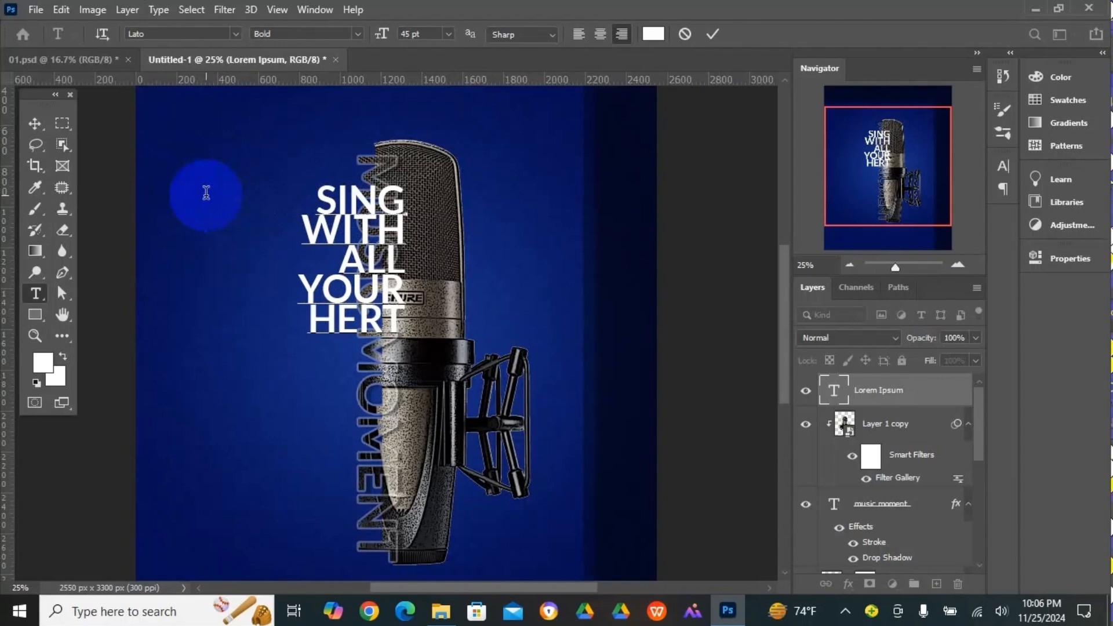
{"action": "left_click", "coordinate": [34, 123]}
{"action": "left_click_drag", "start_coordinate": [371, 232], "coordinate": [277, 225]}
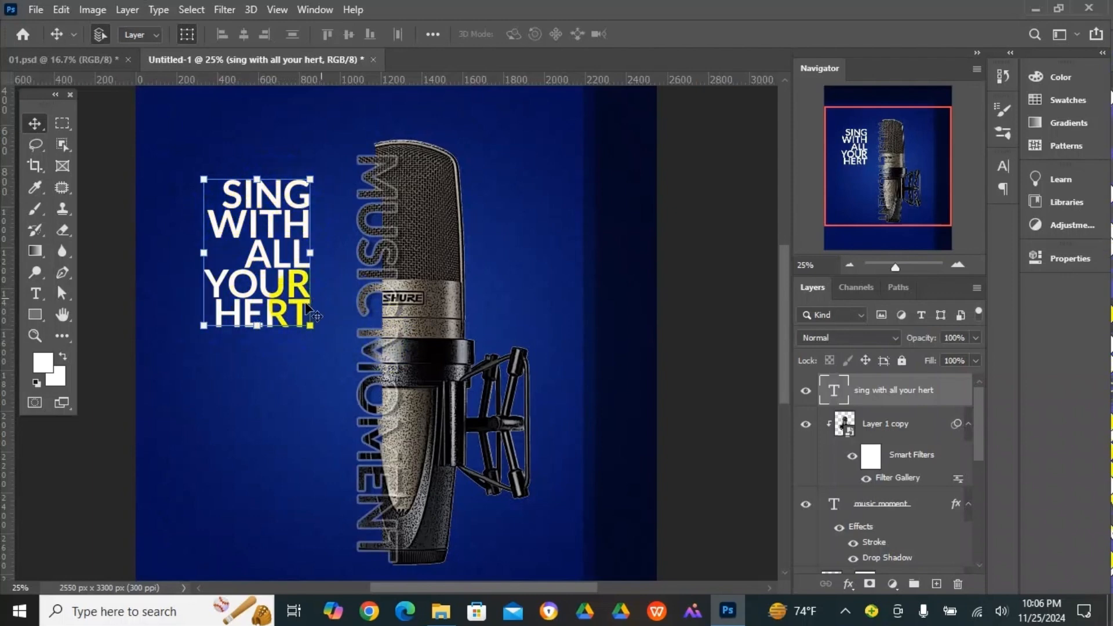
- Set the leading of the whole "SING WITH ALL YOUR HERT" text to 38 pt
{"action": "left_click", "coordinate": [36, 293]}
{"action": "left_click_drag", "start_coordinate": [226, 196], "coordinate": [312, 324]}
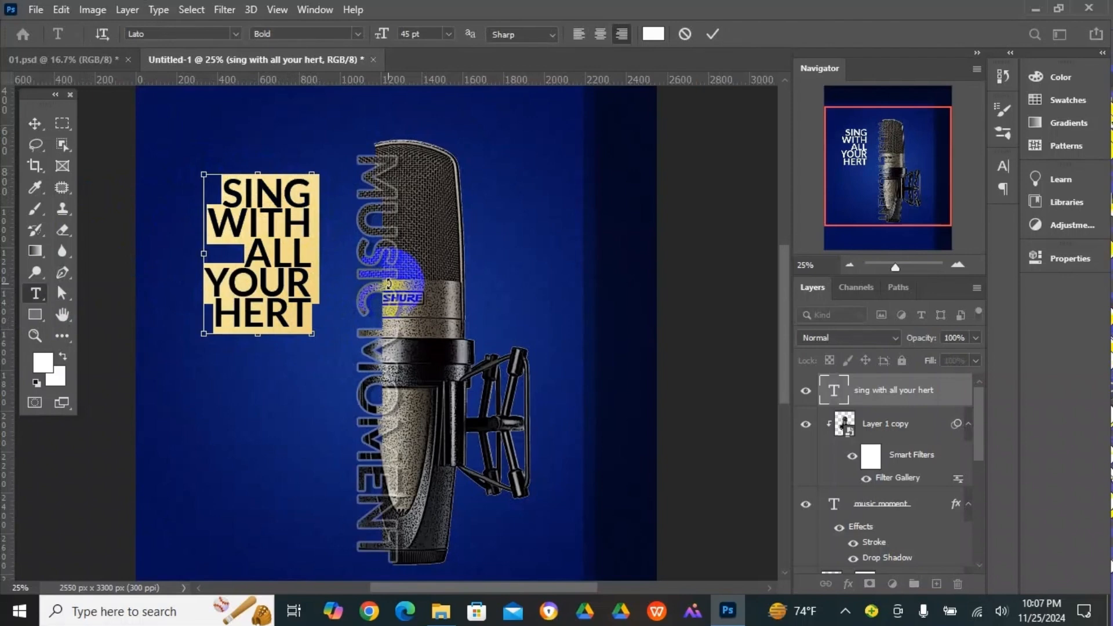
{"action": "key", "text": "ctrl+t"}
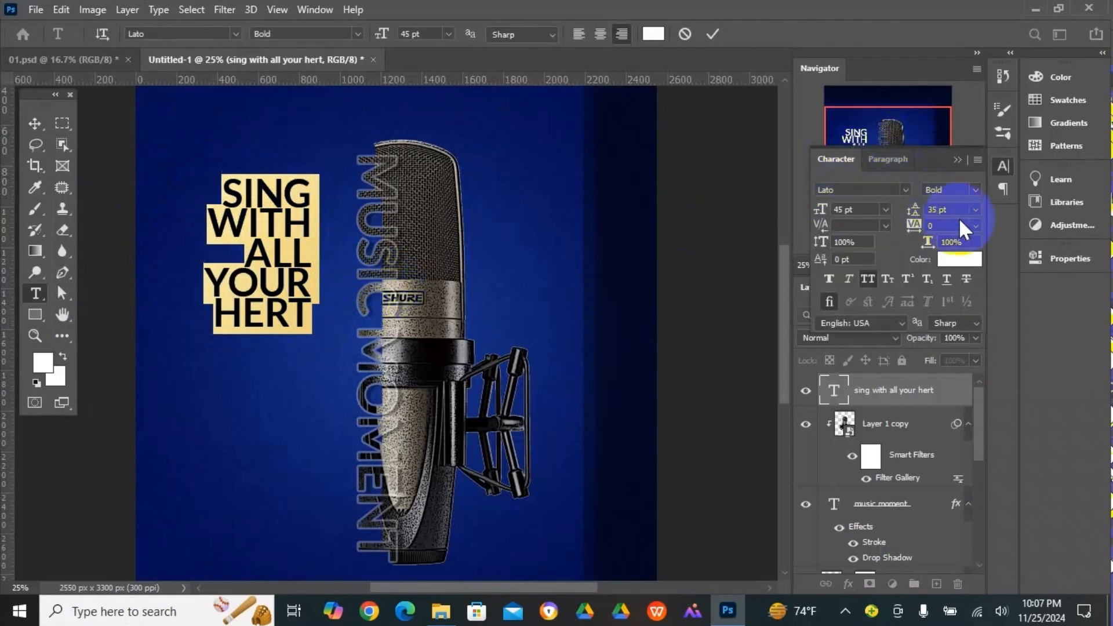
{"action": "left_click", "coordinate": [915, 212]}
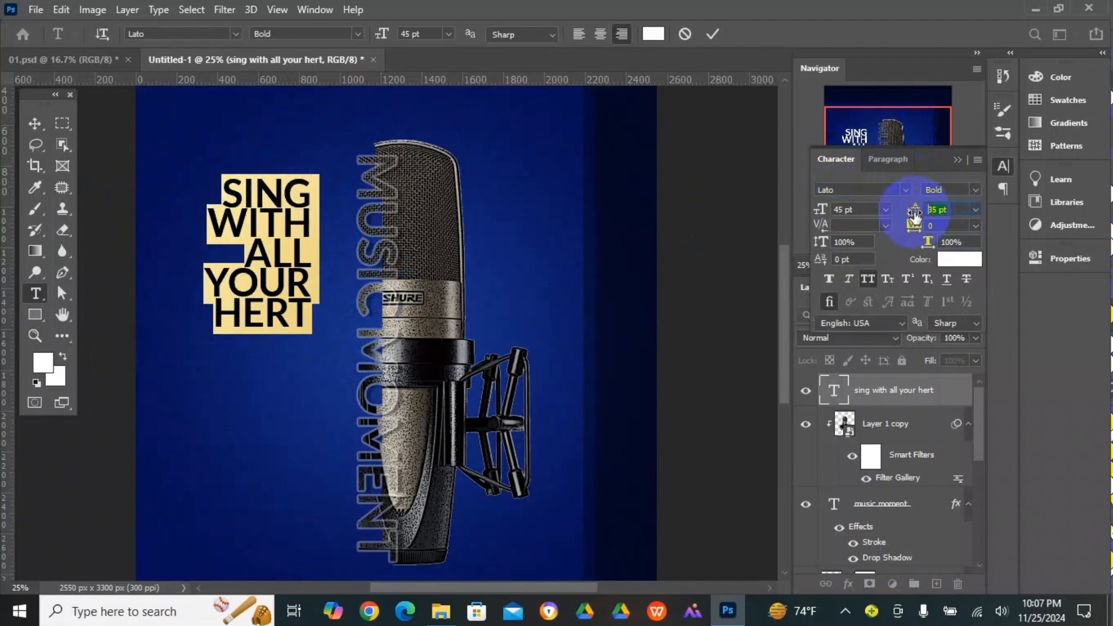
{"action": "scroll", "coordinate": [954, 208], "scroll_direction": "up", "scroll_amount": 10}
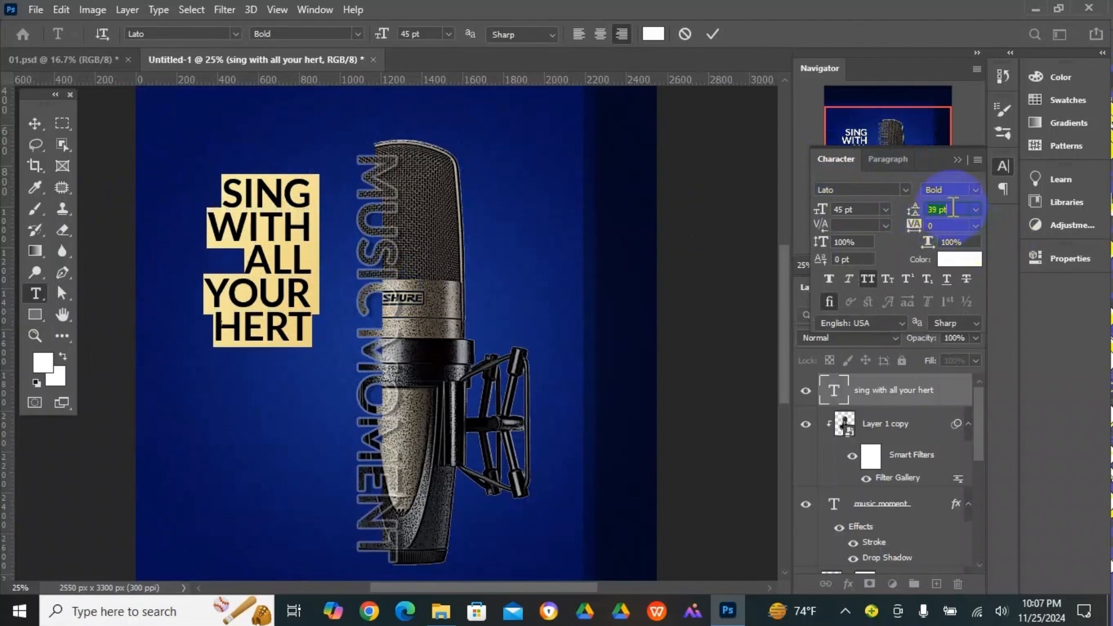
{"action": "scroll", "coordinate": [954, 208], "scroll_direction": "up", "scroll_amount": 1}
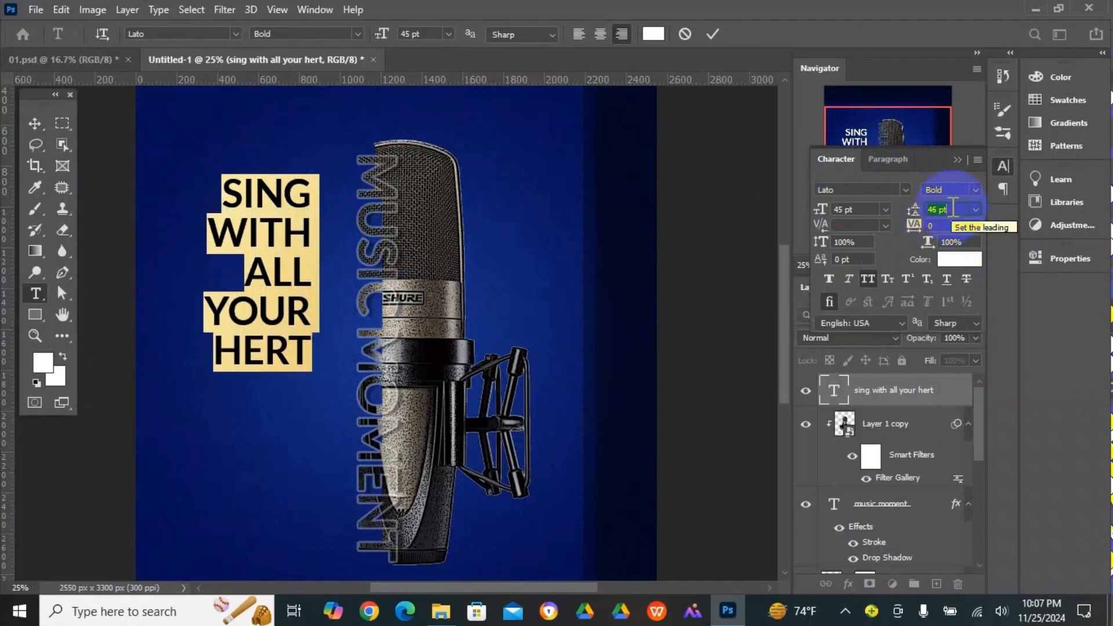
{"action": "scroll", "coordinate": [954, 208], "scroll_direction": "down", "scroll_amount": 6}
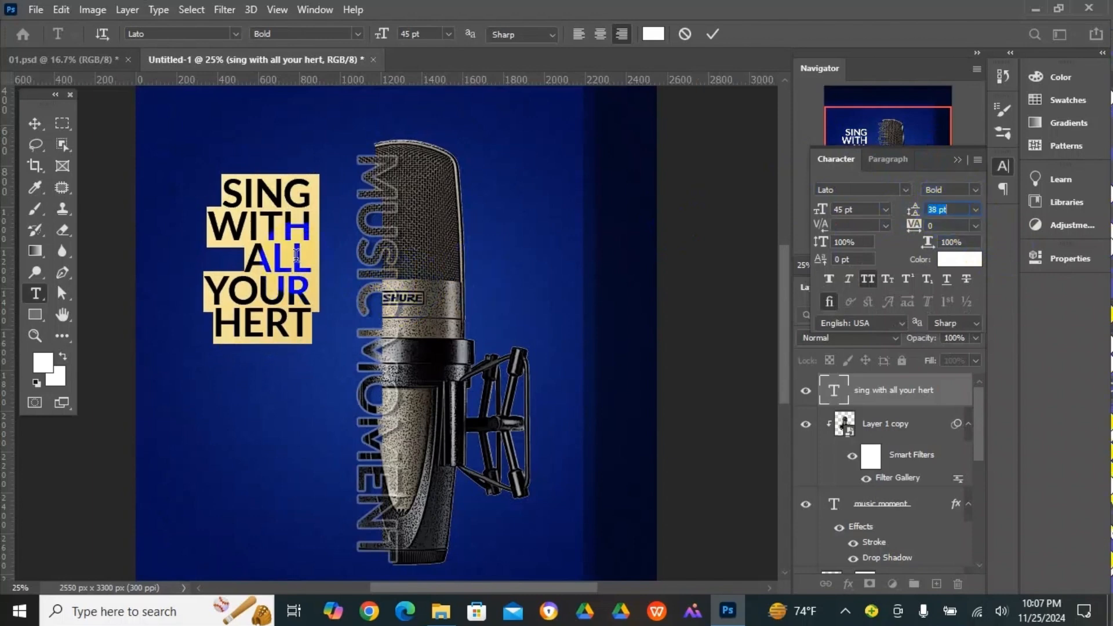
{"action": "left_click", "coordinate": [35, 123]}
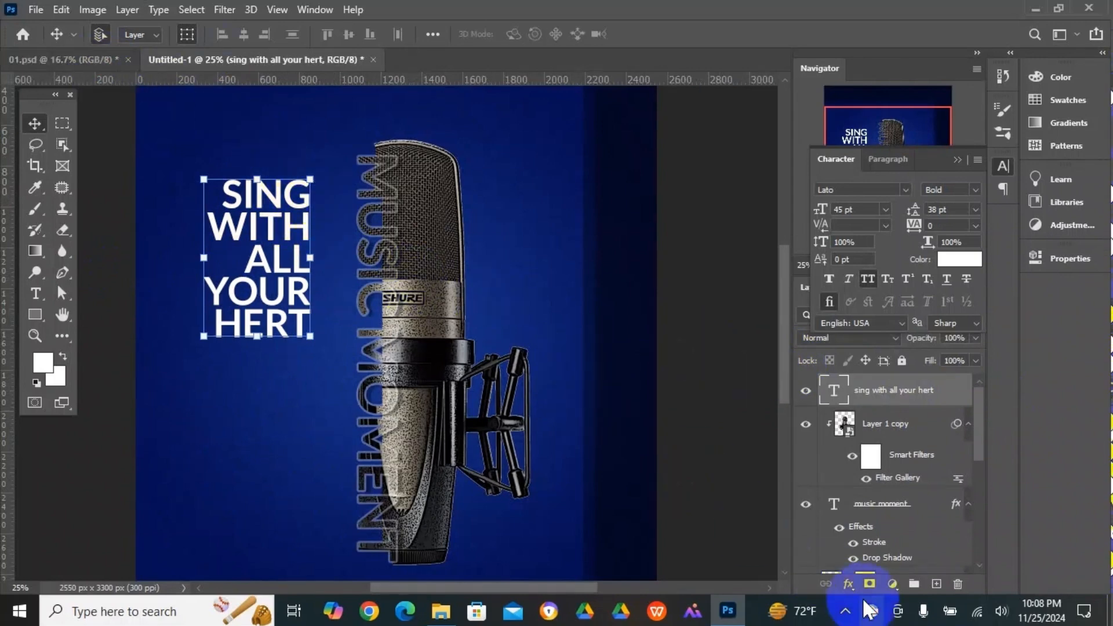
- Add a drop shadow to the slogan text with a 106° angle, 56 px distance and 49 px size, and apply it
{"action": "left_click", "coordinate": [848, 584]}
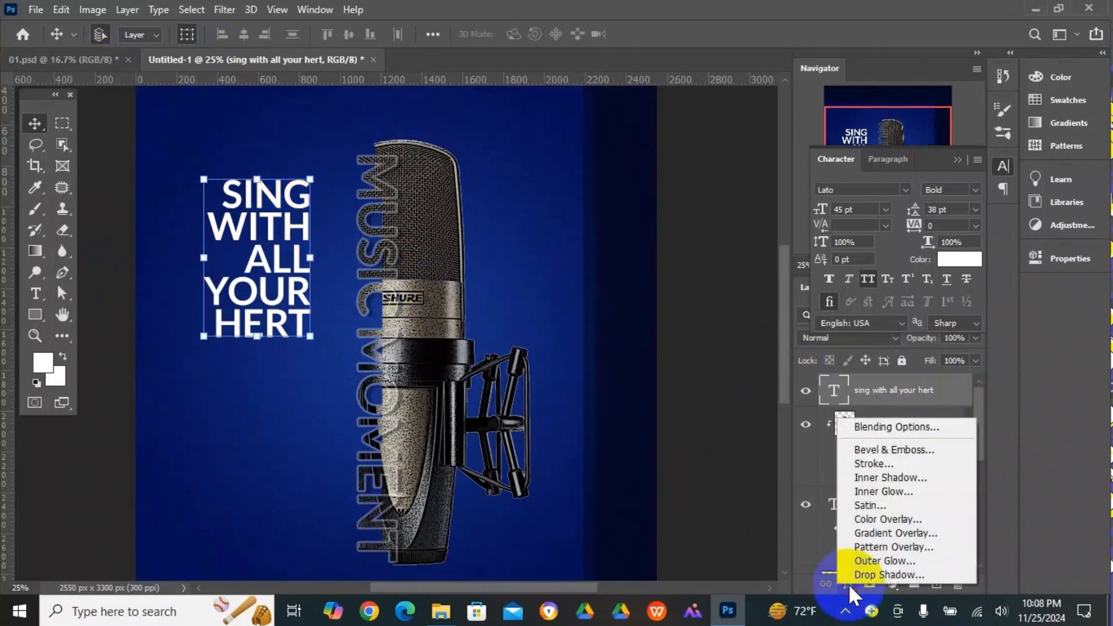
{"action": "left_click", "coordinate": [875, 430]}
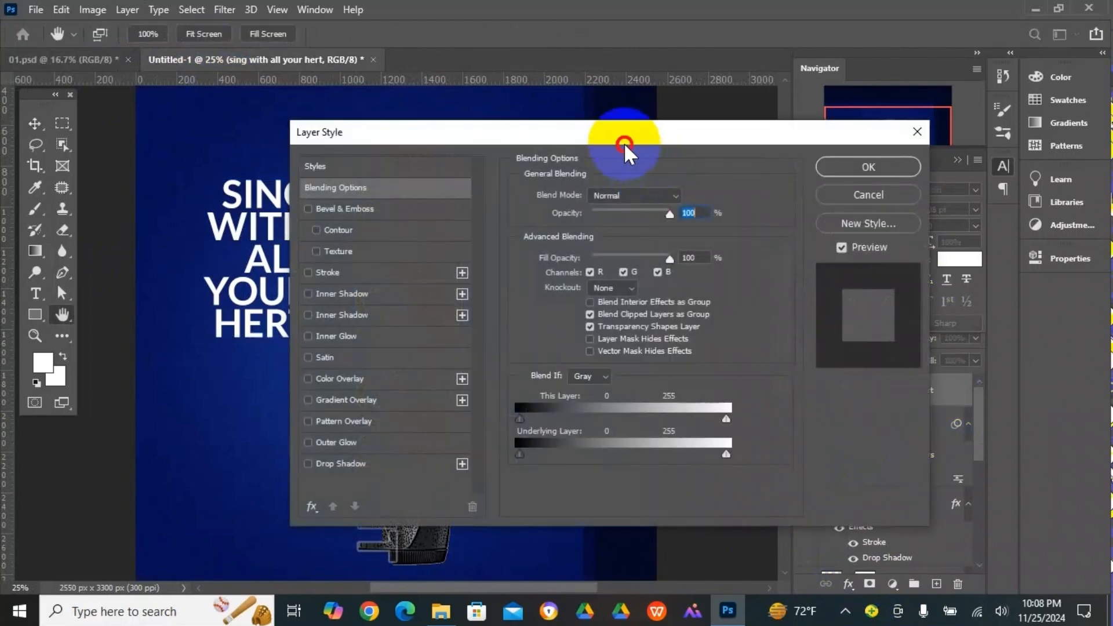
{"action": "left_click_drag", "start_coordinate": [624, 143], "coordinate": [871, 154]}
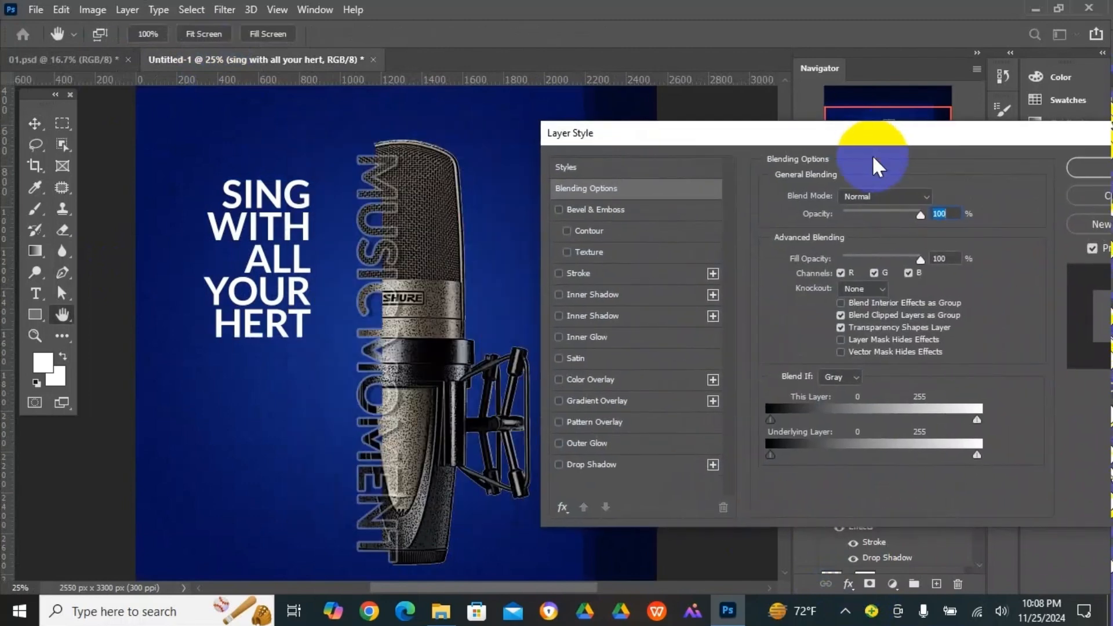
{"action": "left_click", "coordinate": [597, 467]}
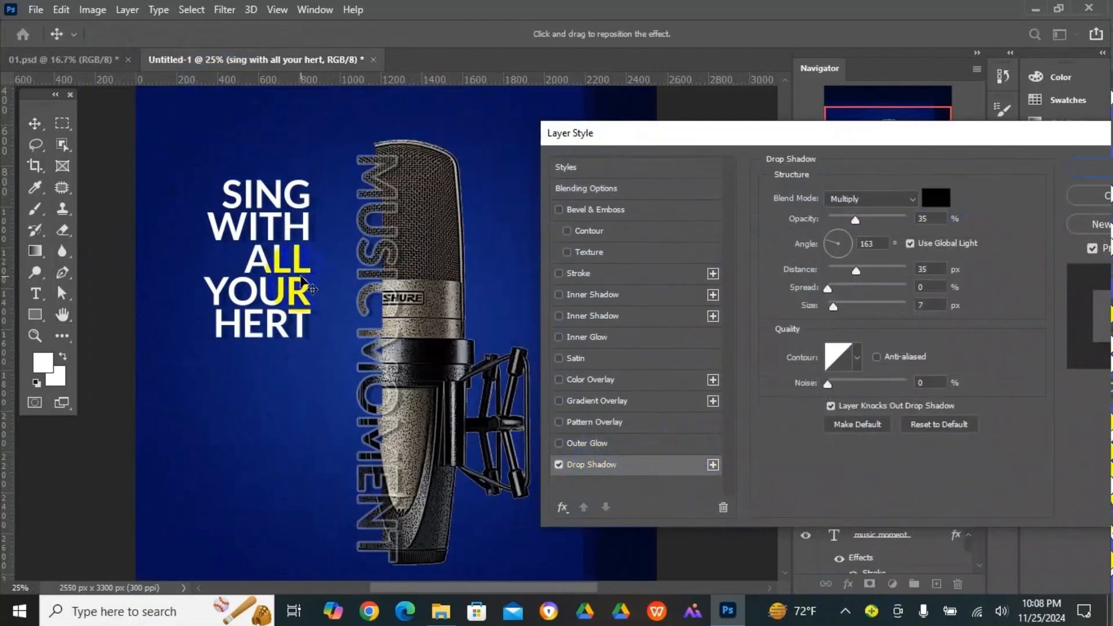
{"action": "mouse_move", "coordinate": [847, 305]}
{"action": "left_mouse_down"}
{"action": "mouse_move", "coordinate": [837, 305]}
{"action": "mouse_move", "coordinate": [847, 305]}
{"action": "left_mouse_up"}
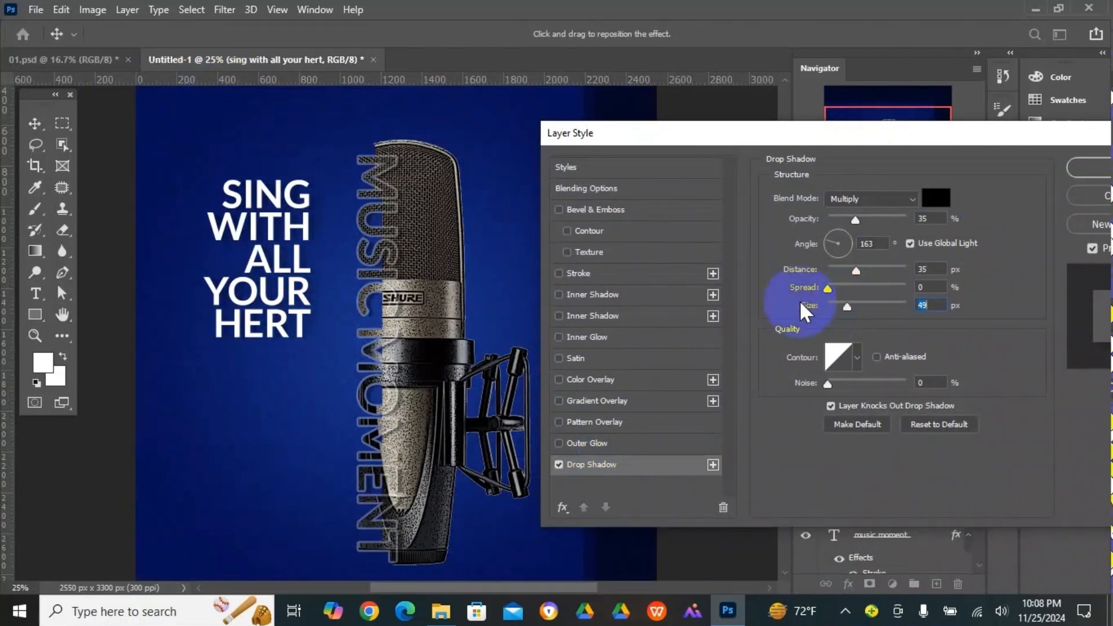
{"action": "left_click_drag", "start_coordinate": [305, 257], "coordinate": [304, 266]}
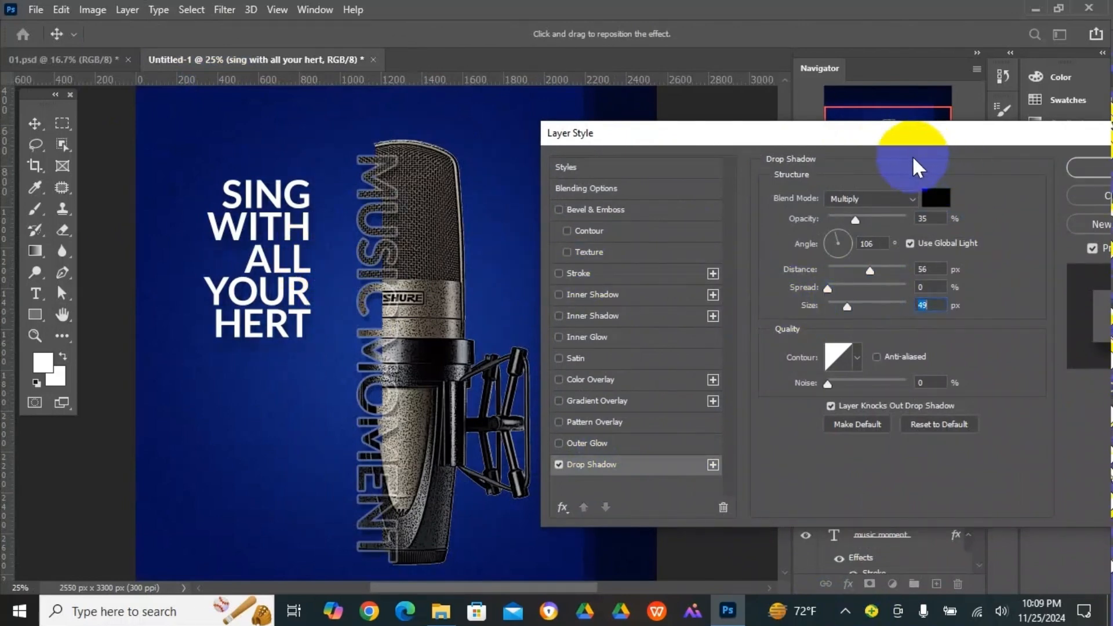
{"action": "left_click_drag", "start_coordinate": [786, 141], "coordinate": [673, 151]}
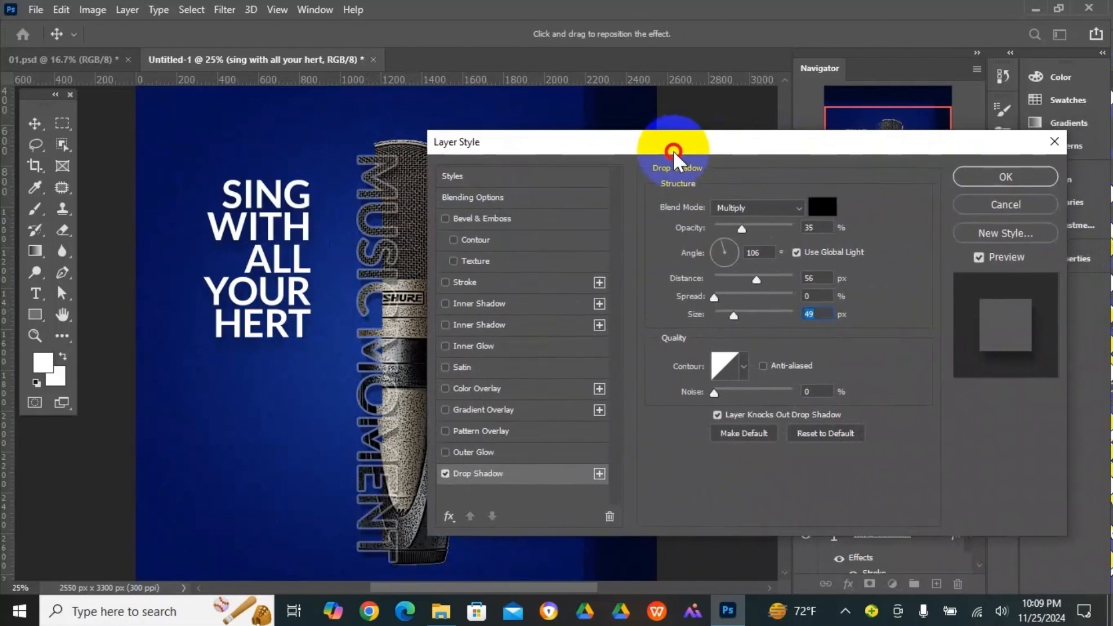
{"action": "left_click", "coordinate": [1017, 176]}
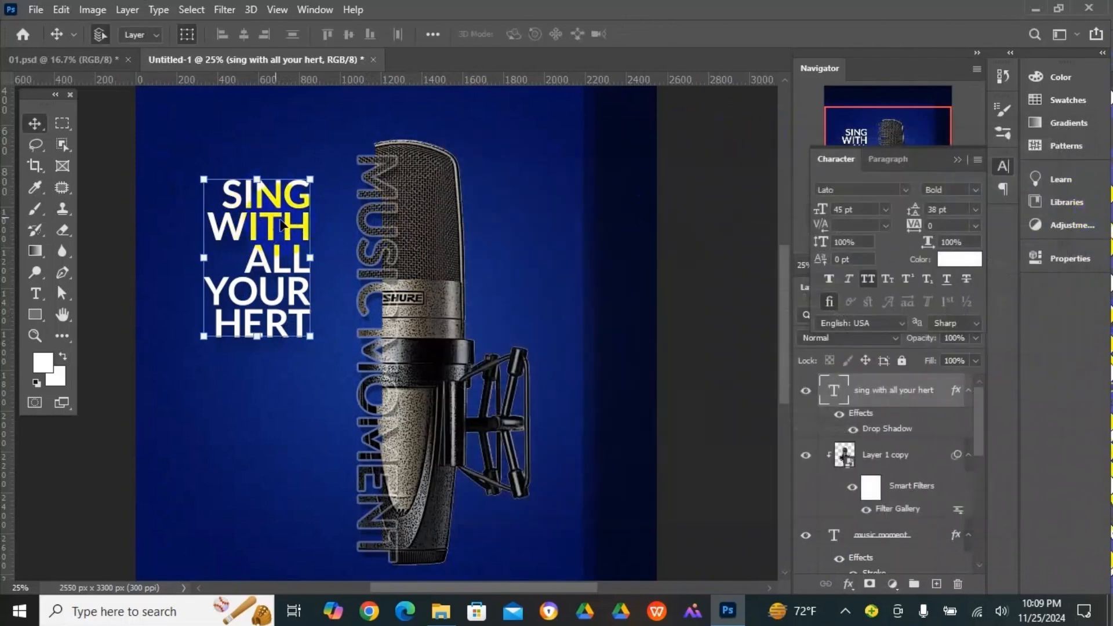
- Set the slogan text layer's blend mode to Soft Light and deselect the layer
{"action": "left_click", "coordinate": [959, 158]}
{"action": "left_click", "coordinate": [861, 338]}
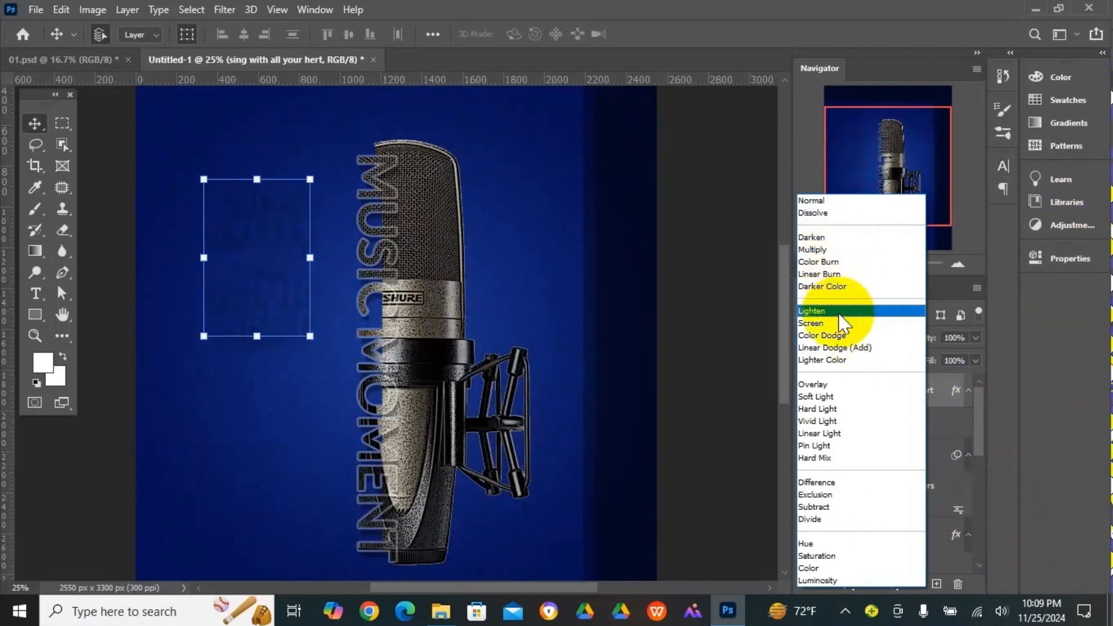
{"action": "left_click", "coordinate": [838, 399]}
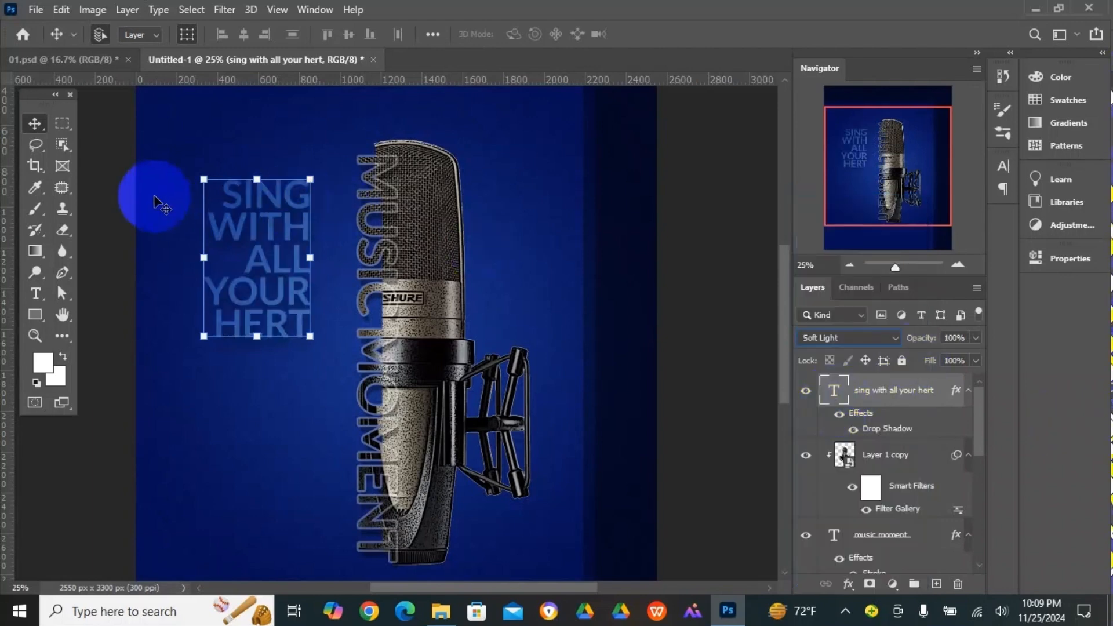
{"action": "left_click", "coordinate": [112, 199]}
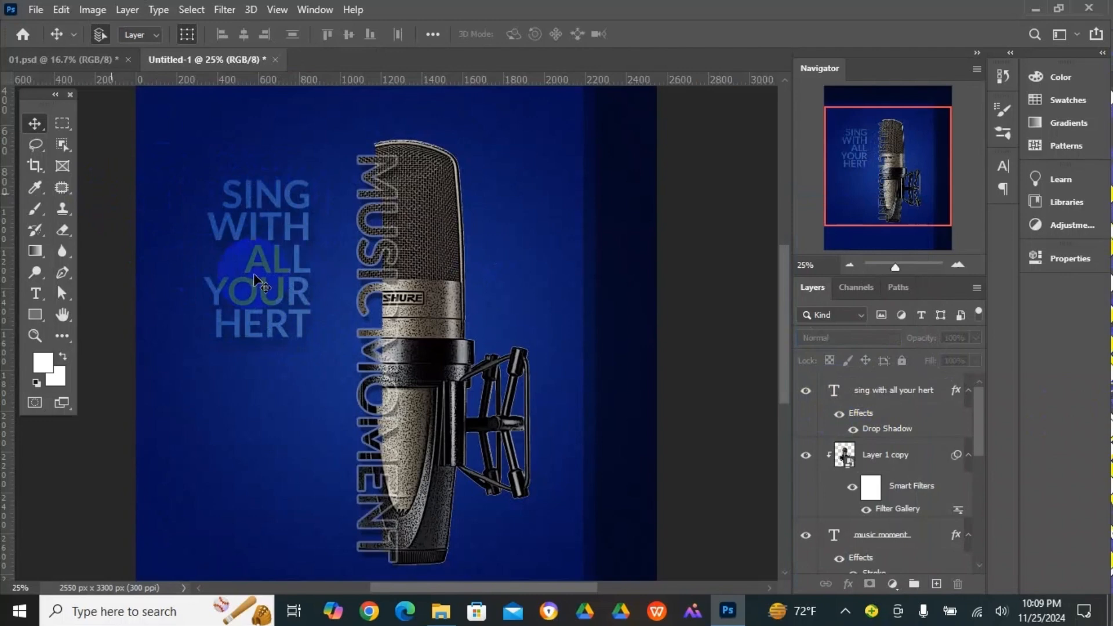
- Duplicate the slogan block below the original and replace the copy's text with "EVERYDAY" and "AT 10 PM" on two lines
{"action": "left_click", "coordinate": [277, 230]}
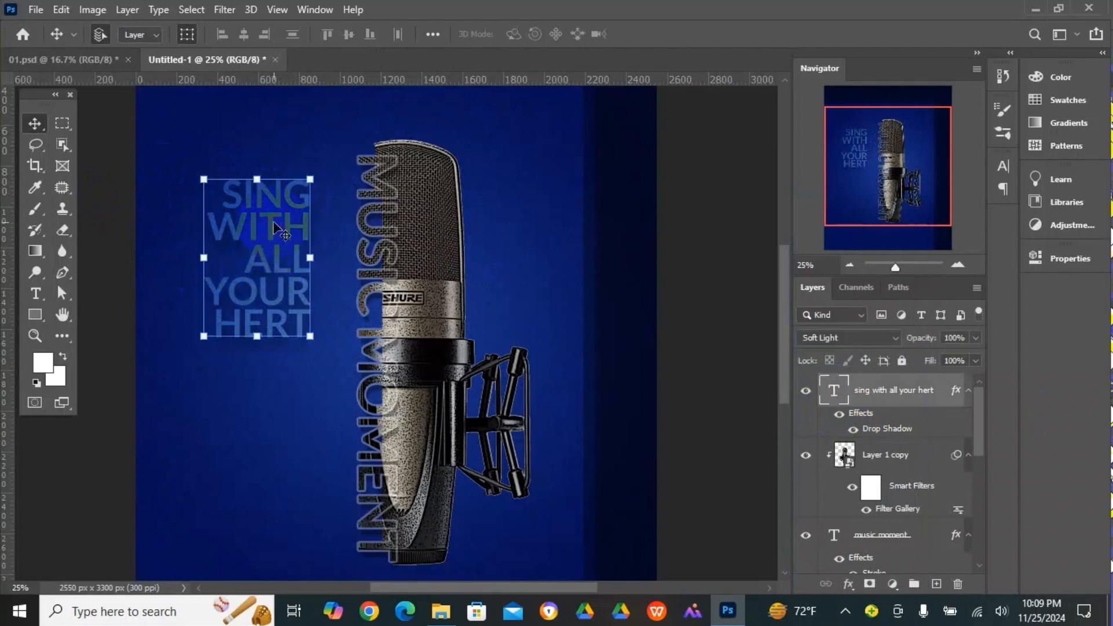
{"action": "left_click_drag", "start_coordinate": [272, 229], "coordinate": [276, 413]}
{"action": "left_click", "coordinate": [35, 294]}
{"action": "left_click_drag", "start_coordinate": [224, 384], "coordinate": [316, 528]}
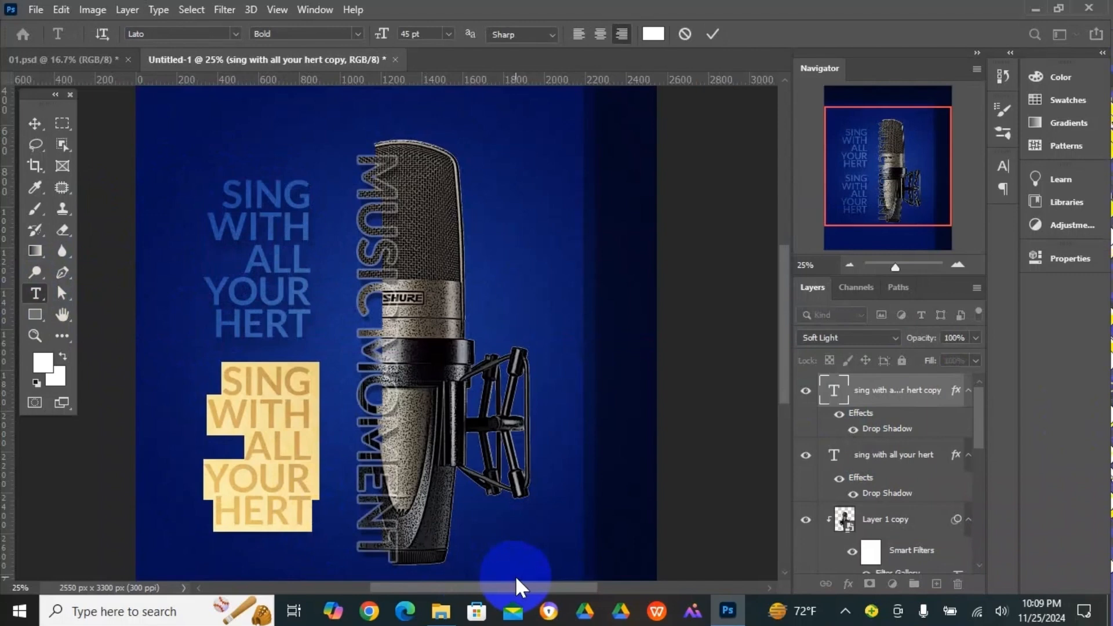
{"action": "type", "text": "EV"}
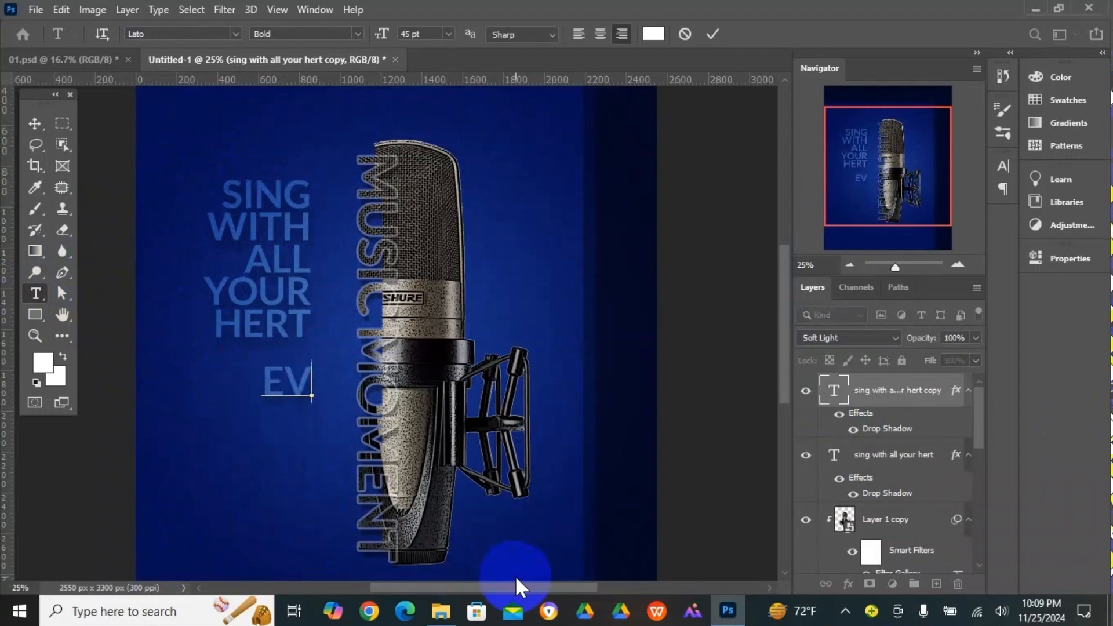
{"action": "type", "text": "ERY"}
{"action": "key", "text": "BackSpace"}
{"action": "type", "text": "RY"}
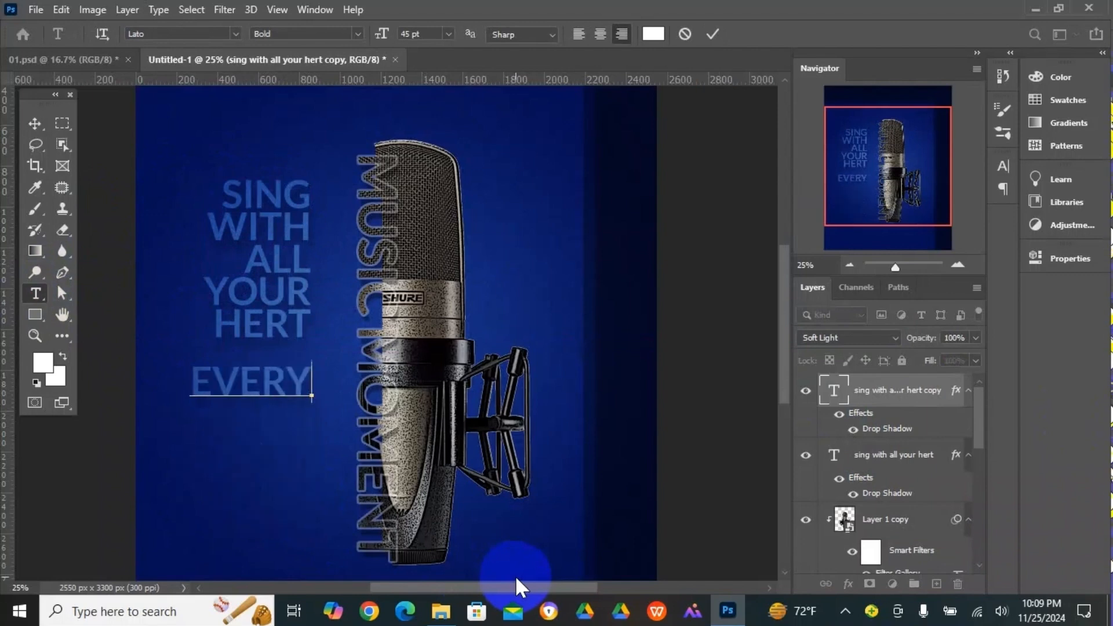
{"action": "type", "text": "DAY "}
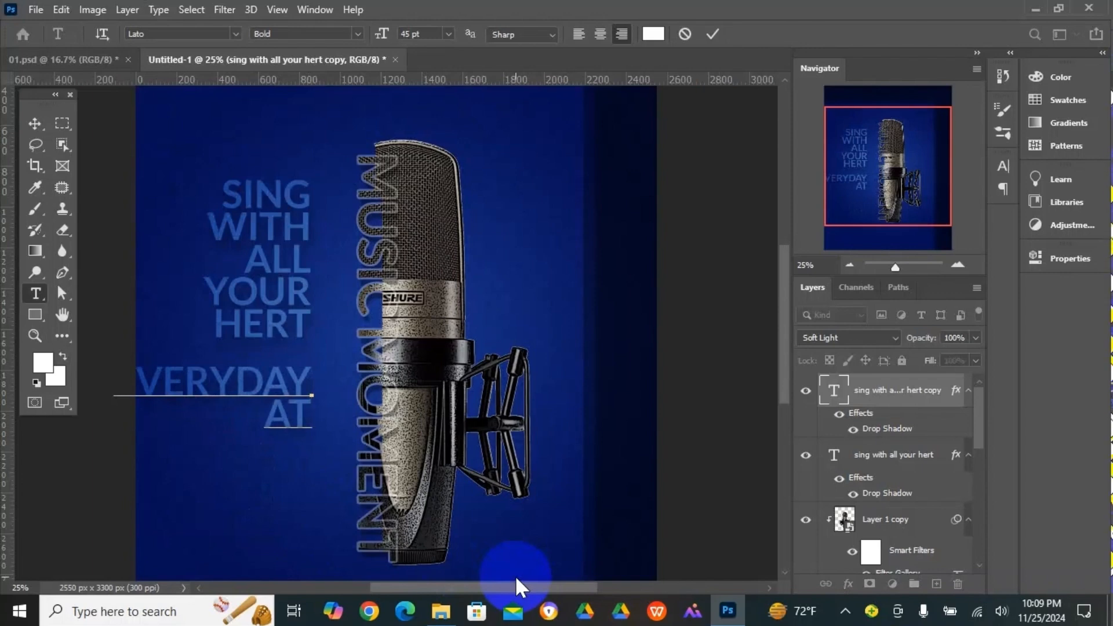
{"action": "type", "text": "AT 10"}
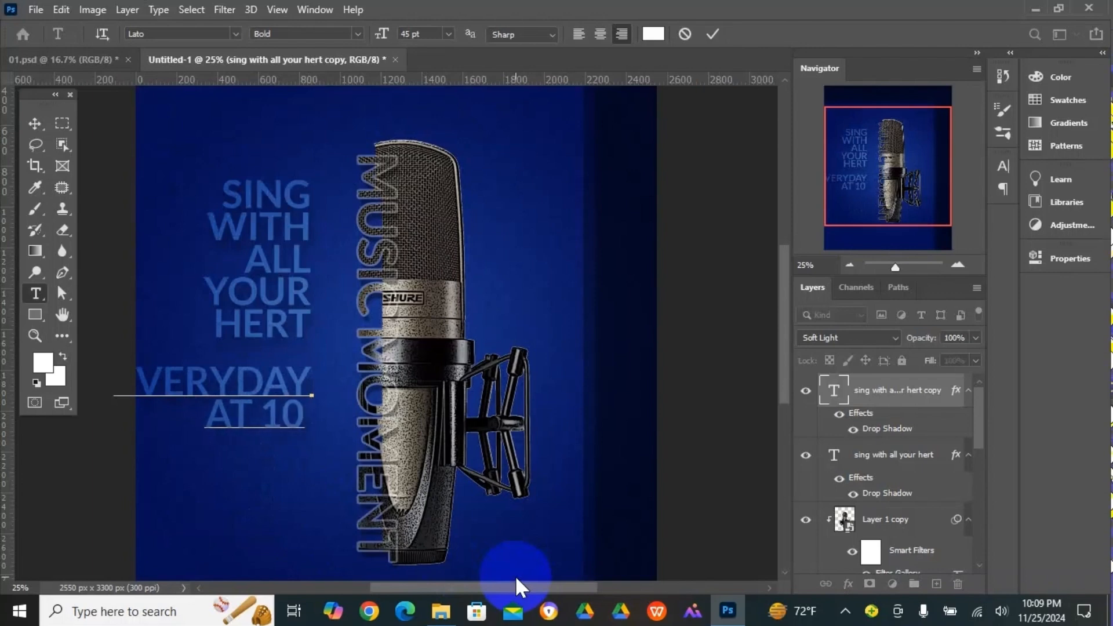
{"action": "type", "text": " PM"}
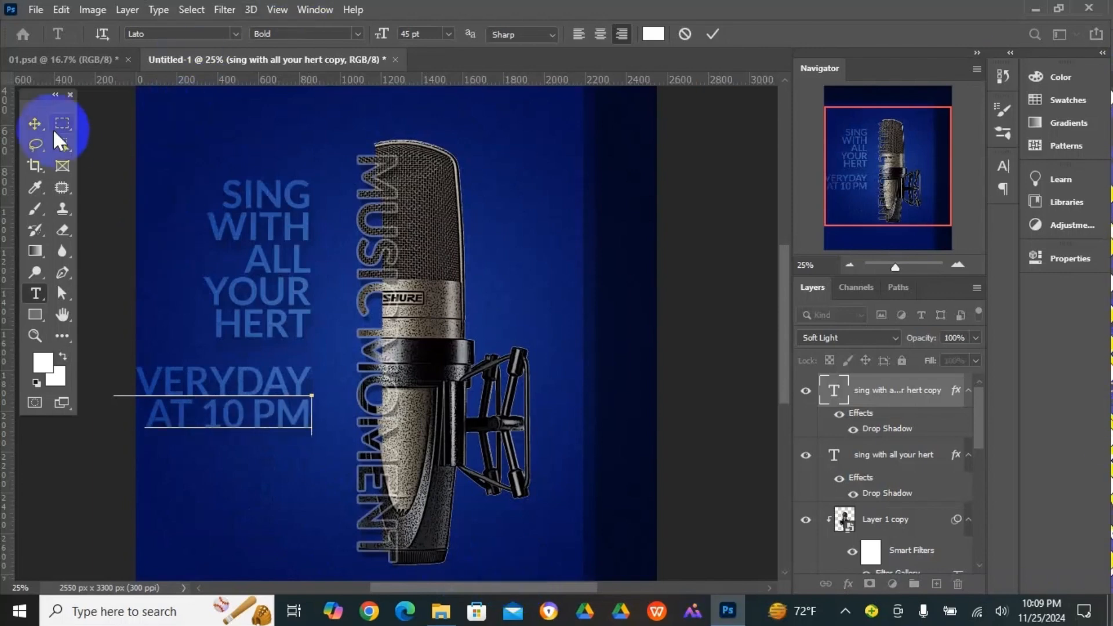
- Scale the "EVERYDAY AT 10 PM" text down to about 31.81 pt with its right edge kept in line, and duplicate it below
{"action": "left_click", "coordinate": [35, 124]}
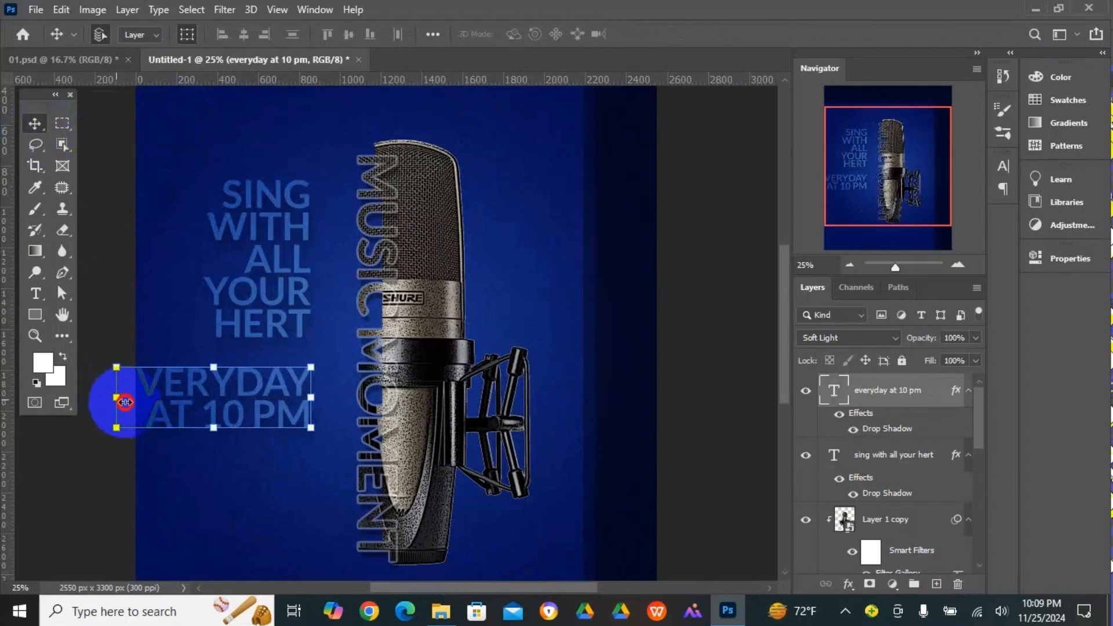
{"action": "left_click_drag", "start_coordinate": [125, 402], "coordinate": [172, 409]}
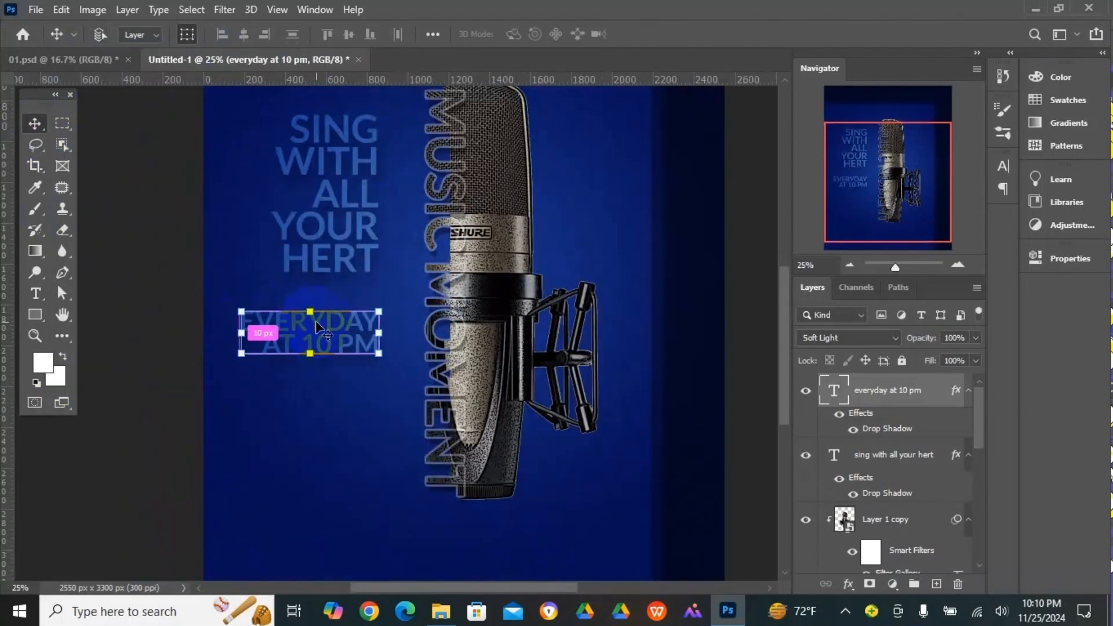
{"action": "left_click_drag", "start_coordinate": [317, 328], "coordinate": [319, 408]}
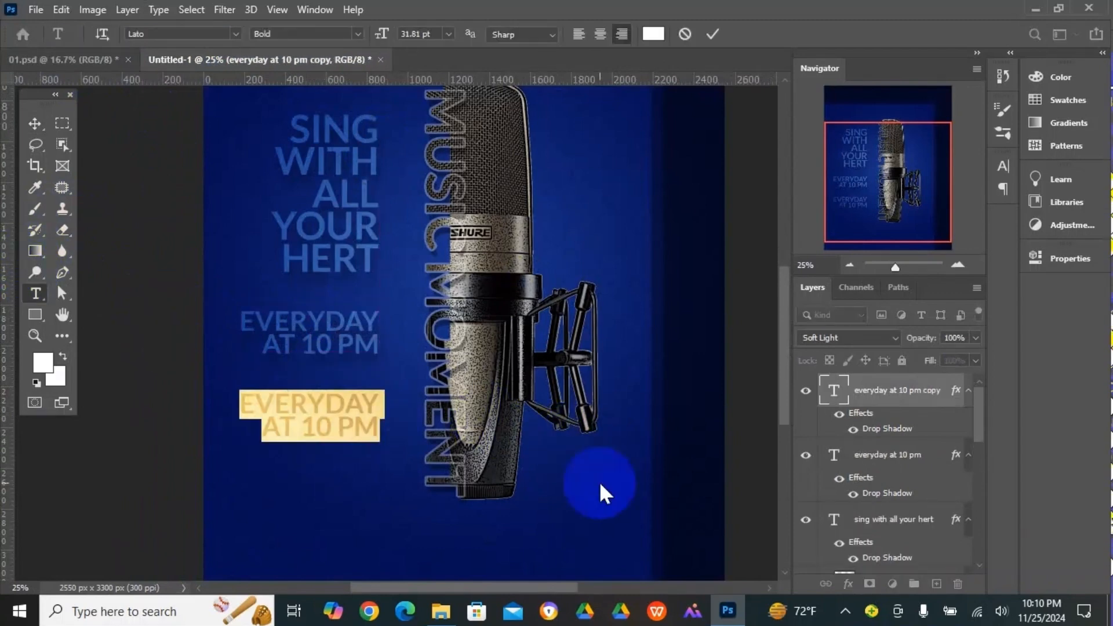
- Replace the lower copy's text with "TOWNHALL" and "RANGPUR" on two lines
{"action": "type", "text": "TOWN"}
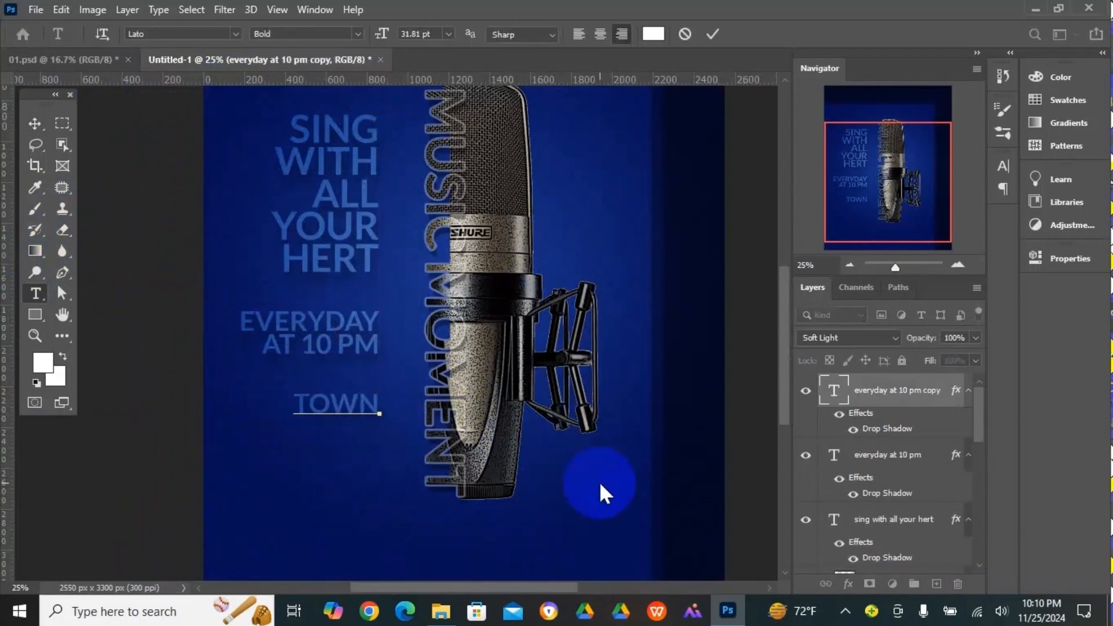
{"action": "type", "text": "HALL"}
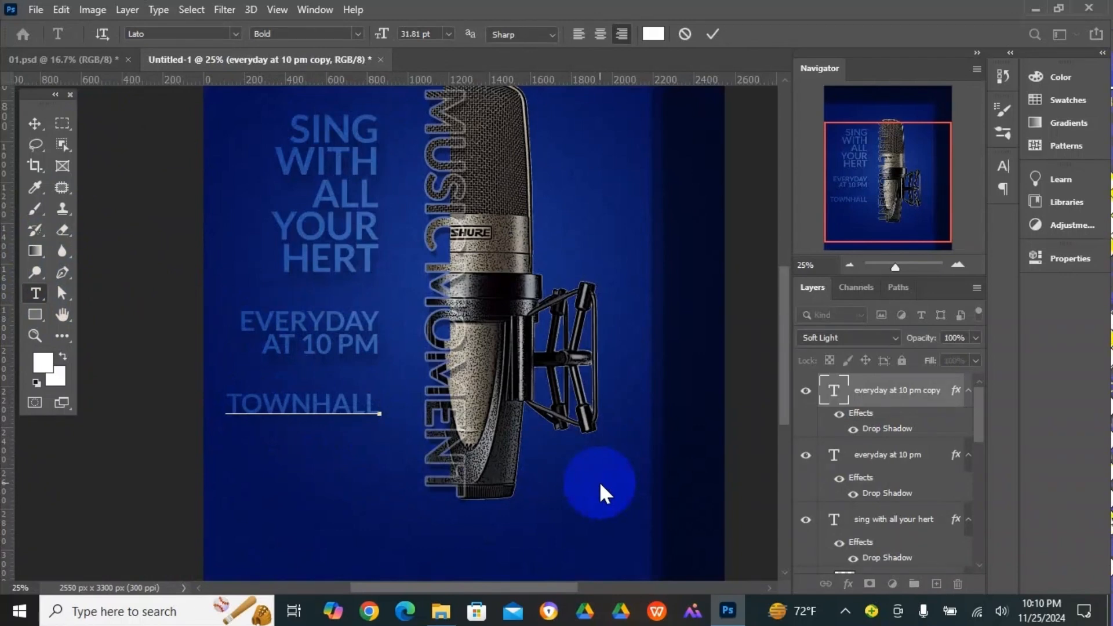
{"action": "type", "text": "RANG"}
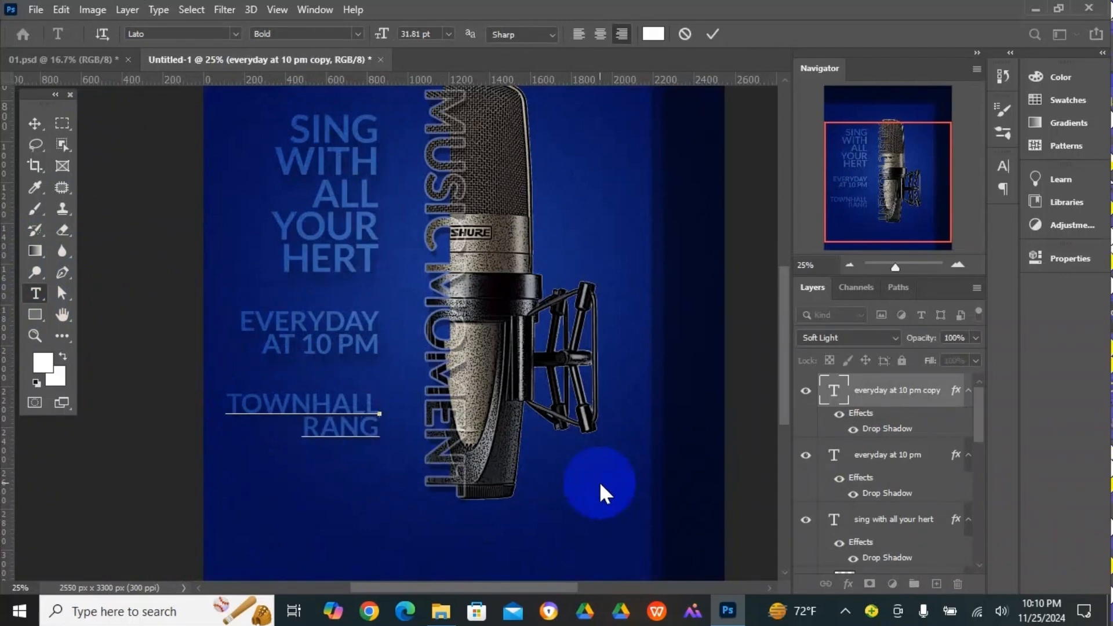
{"action": "type", "text": "pur"}
- Move the three text blocks slightly right and up toward the vertical lettering, and scale them together to about 113%
{"action": "key", "text": "shift+Right"}
{"action": "key", "text": "shift+Right"}
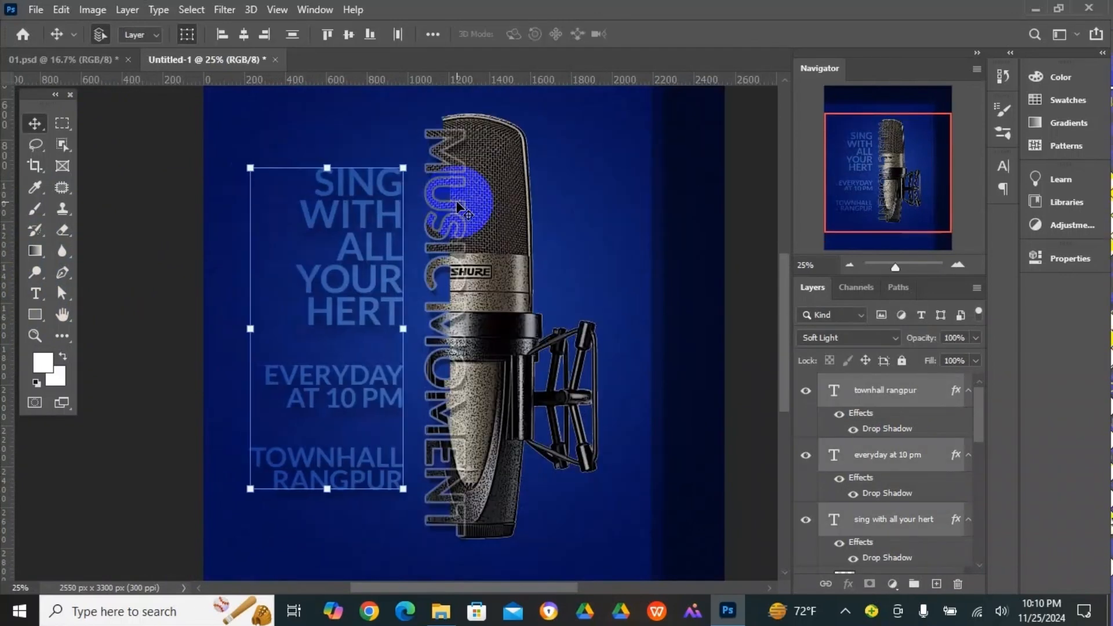
{"action": "key", "text": "shift+Right"}
{"action": "key", "text": "shift+Right"}
{"action": "key", "text": "shift+Right"}
{"action": "key", "text": "shift+Up"}
{"action": "key", "text": "shift+Up"}
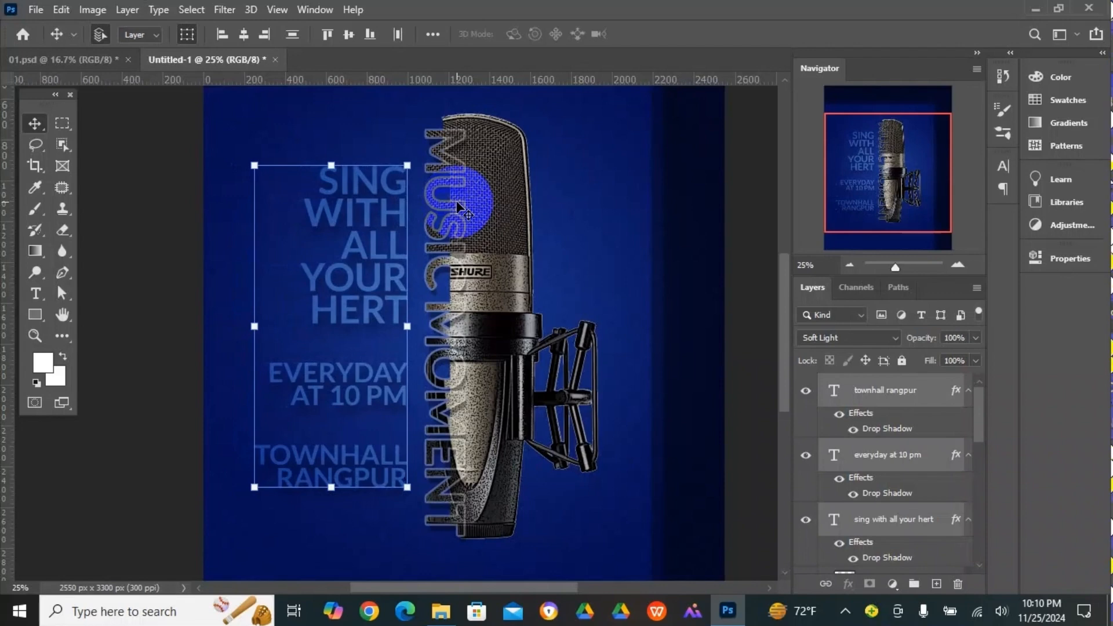
{"action": "key", "text": "shift+Up"}
{"action": "key", "text": "shift+Up"}
{"action": "key", "text": "shift+Up"}
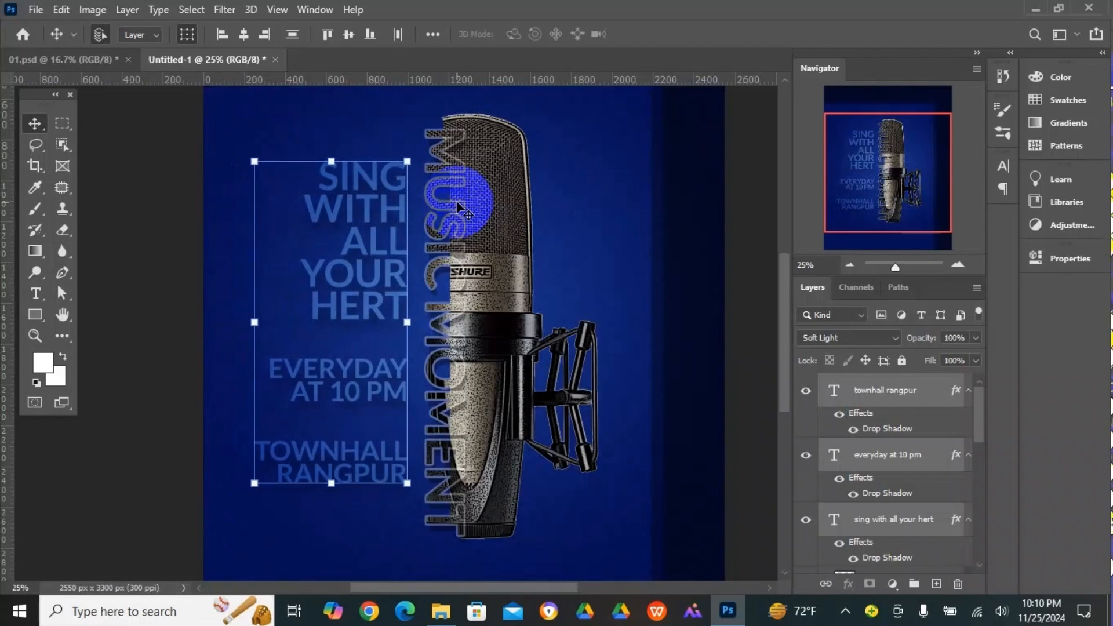
{"action": "left_click_drag", "start_coordinate": [252, 325], "coordinate": [231, 327]}
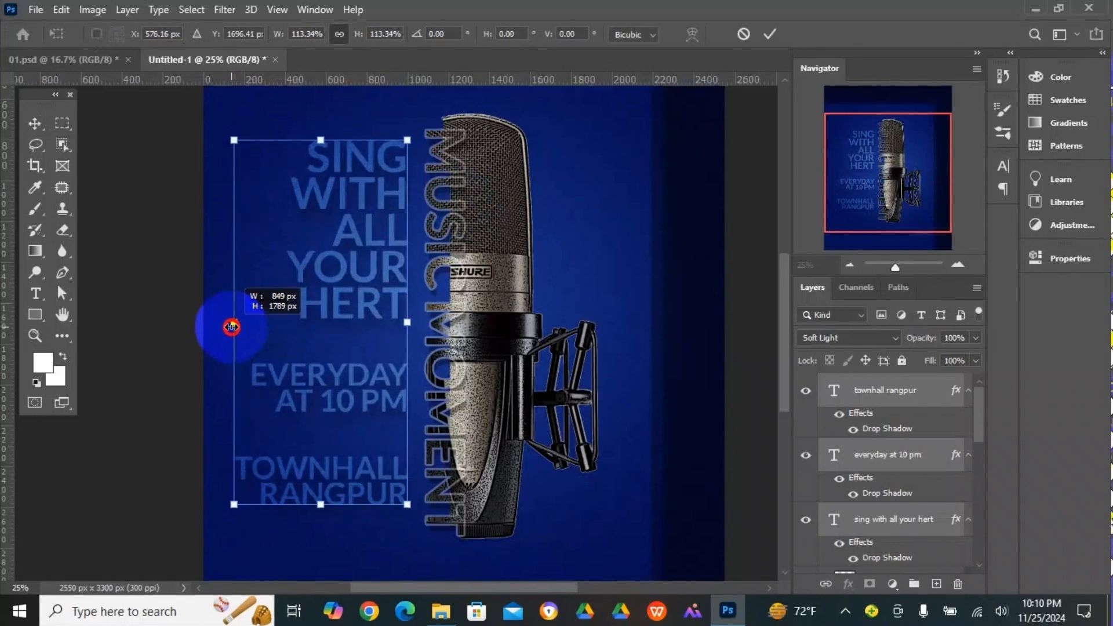
{"action": "key", "text": "Return"}
- Draw a square of about 688 px overlapping the poster's lower-left corner with the Rectangle tool
{"action": "scroll", "coordinate": [104, 308], "scroll_direction": "down", "scroll_amount": 3}
{"action": "key", "text": "u"}
{"action": "left_click_drag", "start_coordinate": [185, 383], "coordinate": [325, 523]}
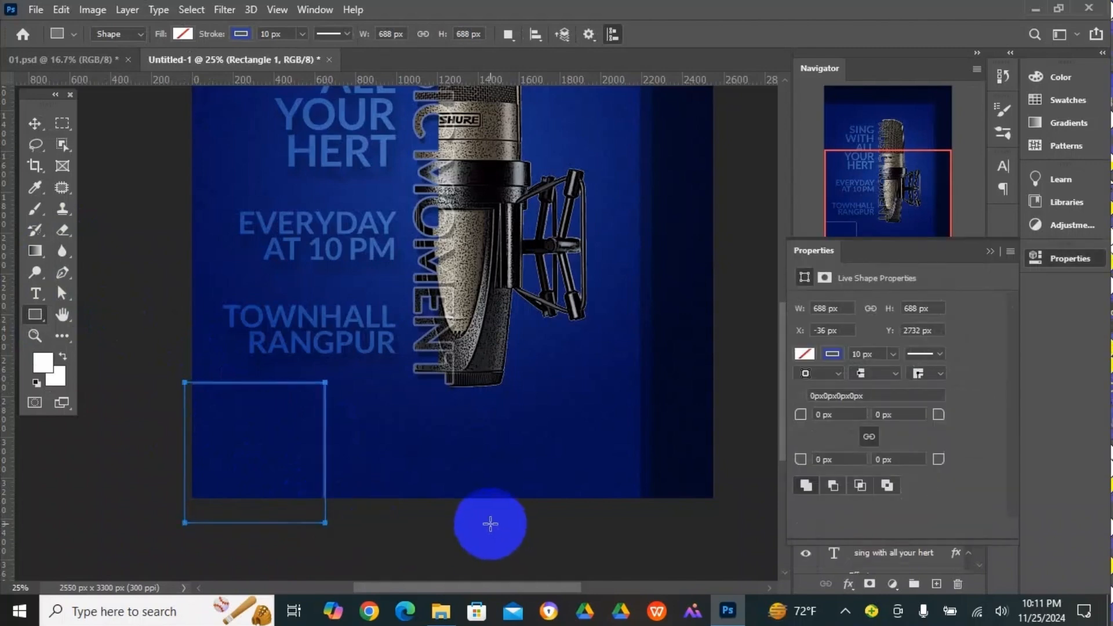
- Remove the corner square's stroke, fill it with dark navy blue, and deselect it
{"action": "left_click", "coordinate": [241, 34]}
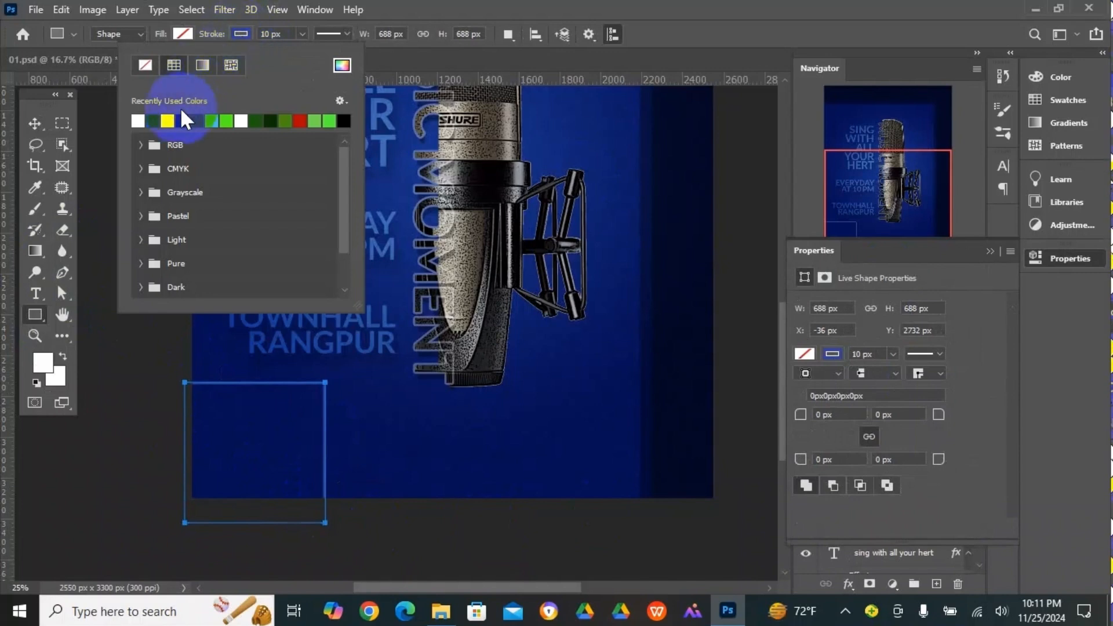
{"action": "left_click", "coordinate": [186, 121]}
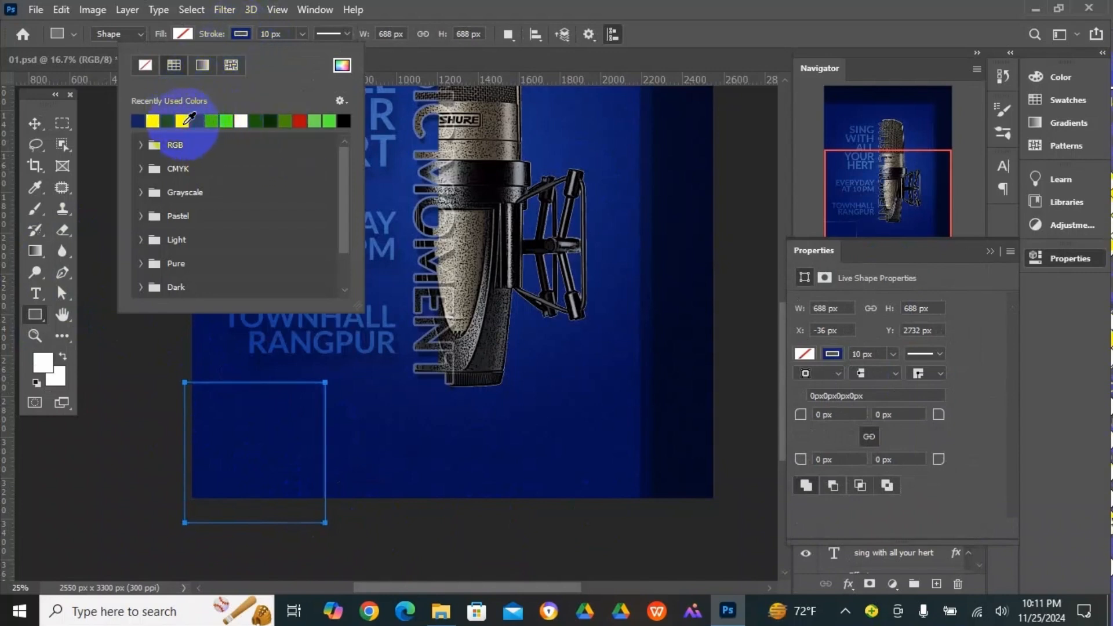
{"action": "left_click", "coordinate": [242, 29]}
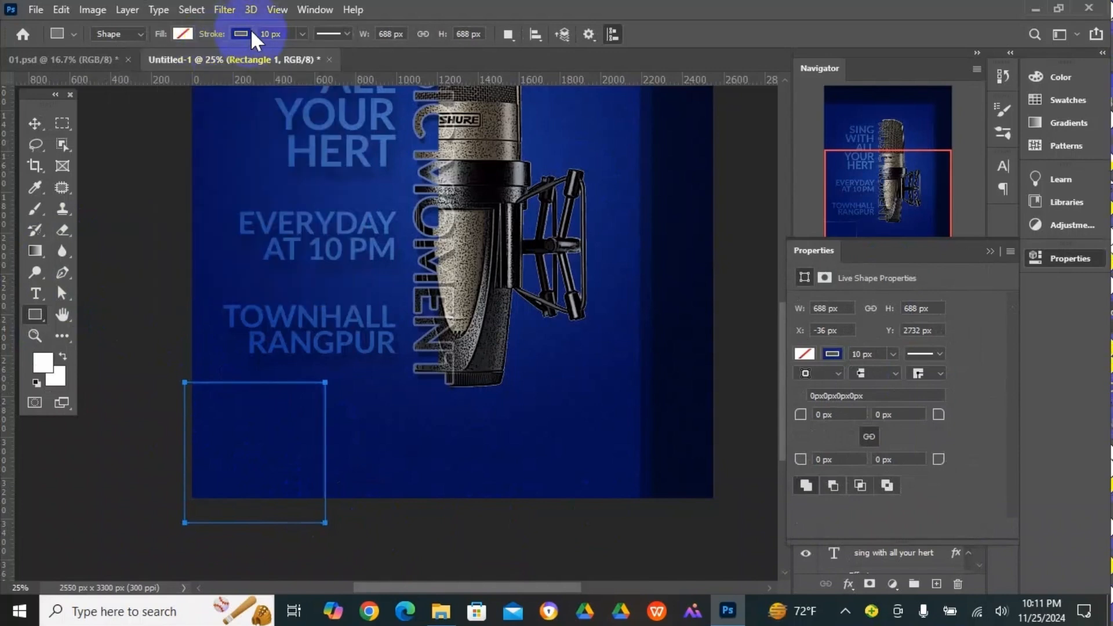
{"action": "left_click", "coordinate": [246, 32]}
{"action": "left_click", "coordinate": [146, 64]}
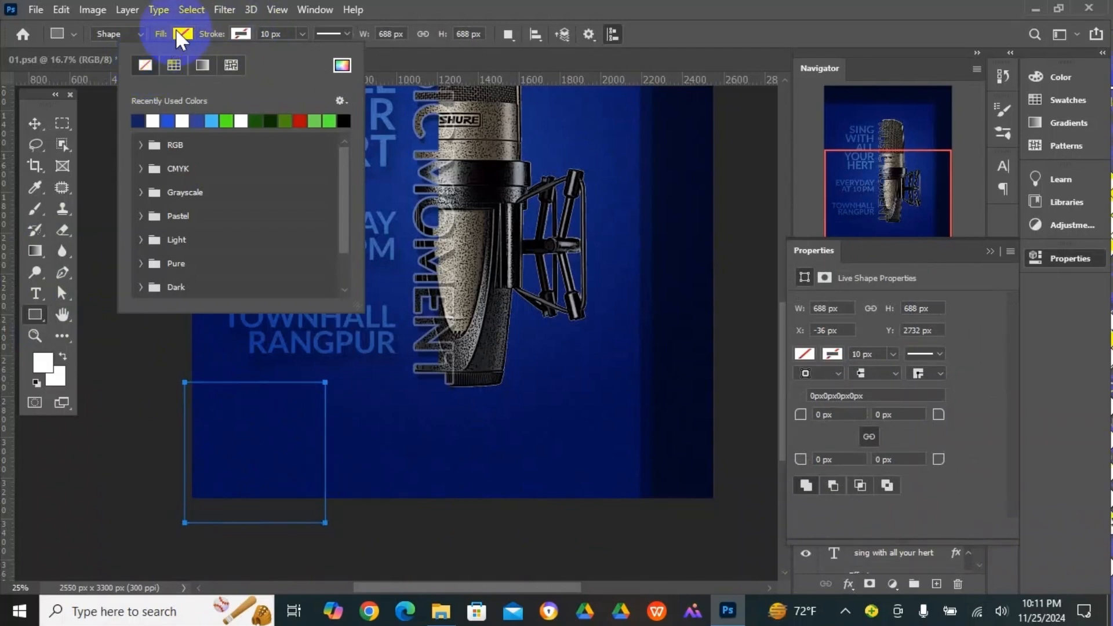
{"action": "left_click", "coordinate": [180, 33]}
{"action": "left_click", "coordinate": [80, 121]}
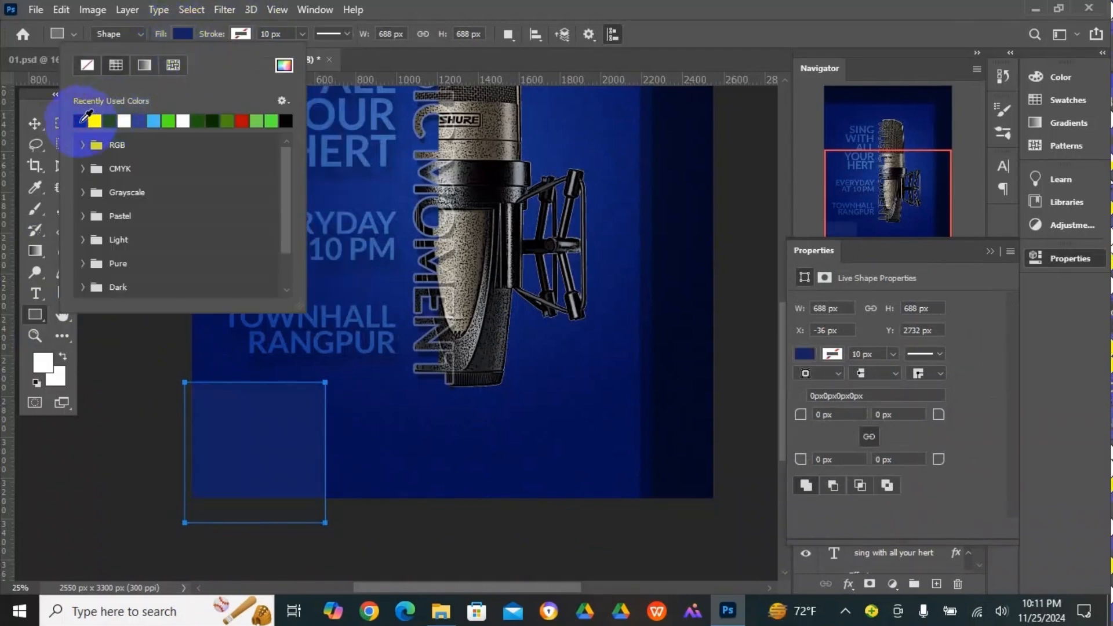
{"action": "left_click", "coordinate": [36, 123]}
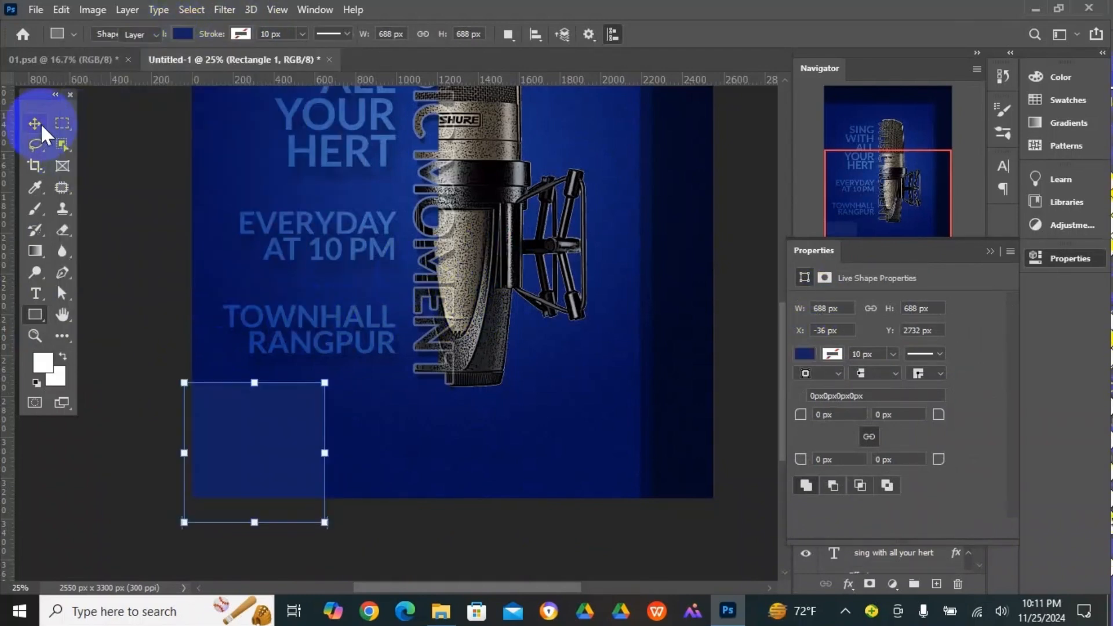
{"action": "left_click", "coordinate": [390, 529]}
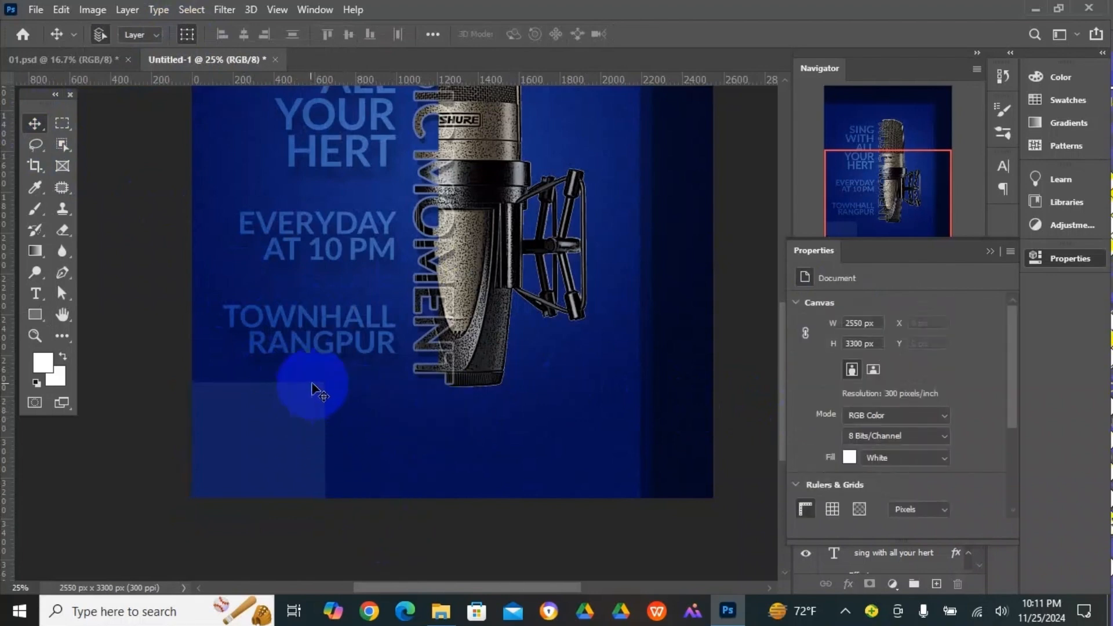
- Set the navy square's stroke corners to round join and its corner radii to 100 px
{"action": "left_click_drag", "start_coordinate": [302, 388], "coordinate": [402, 435]}
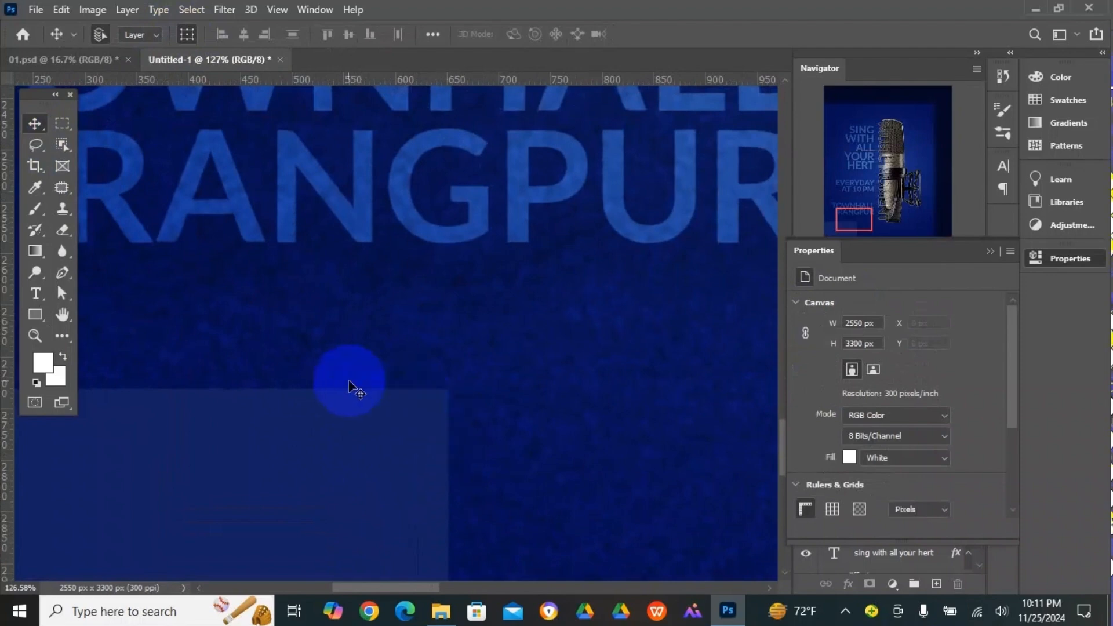
{"action": "left_click", "coordinate": [369, 433]}
{"action": "key", "text": "ctrl+minus"}
{"action": "key", "text": "ctrl+minus"}
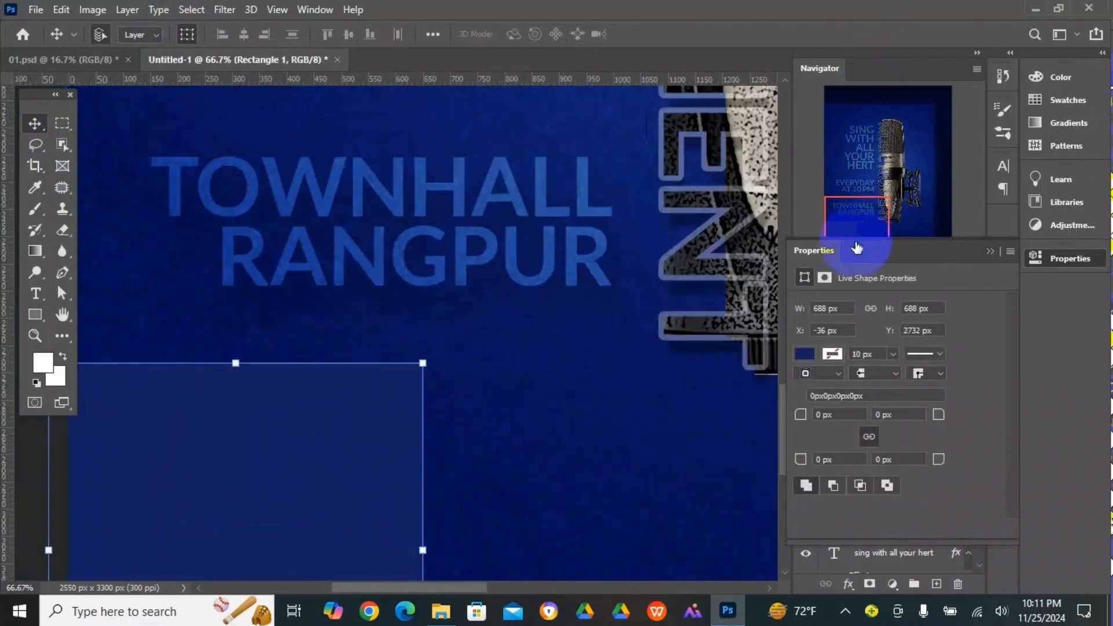
{"action": "left_click", "coordinate": [928, 372]}
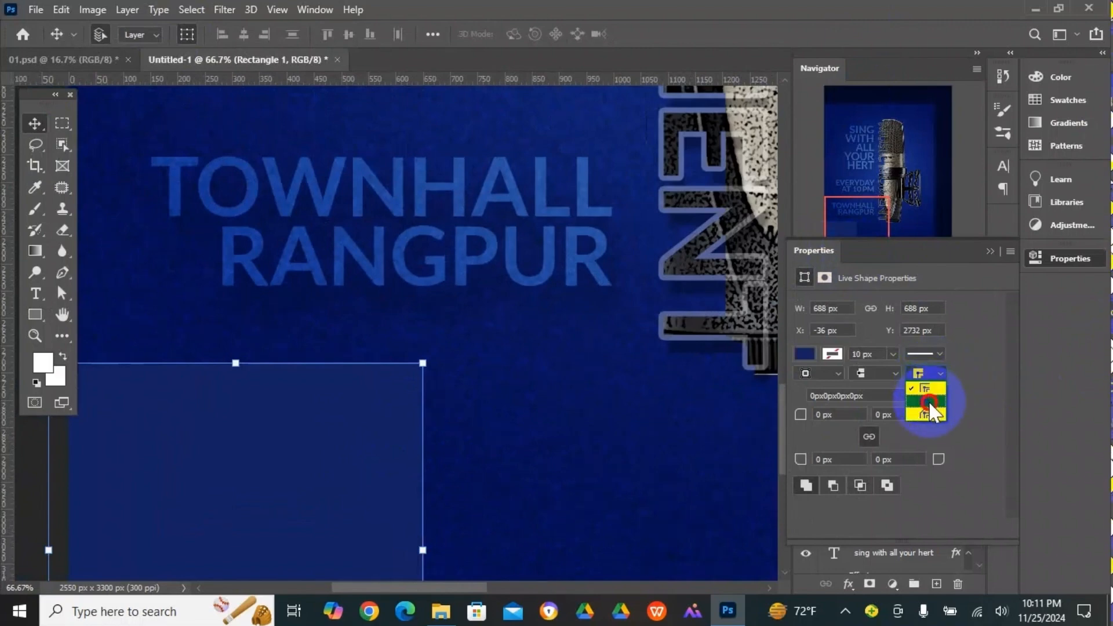
{"action": "left_click", "coordinate": [928, 401]}
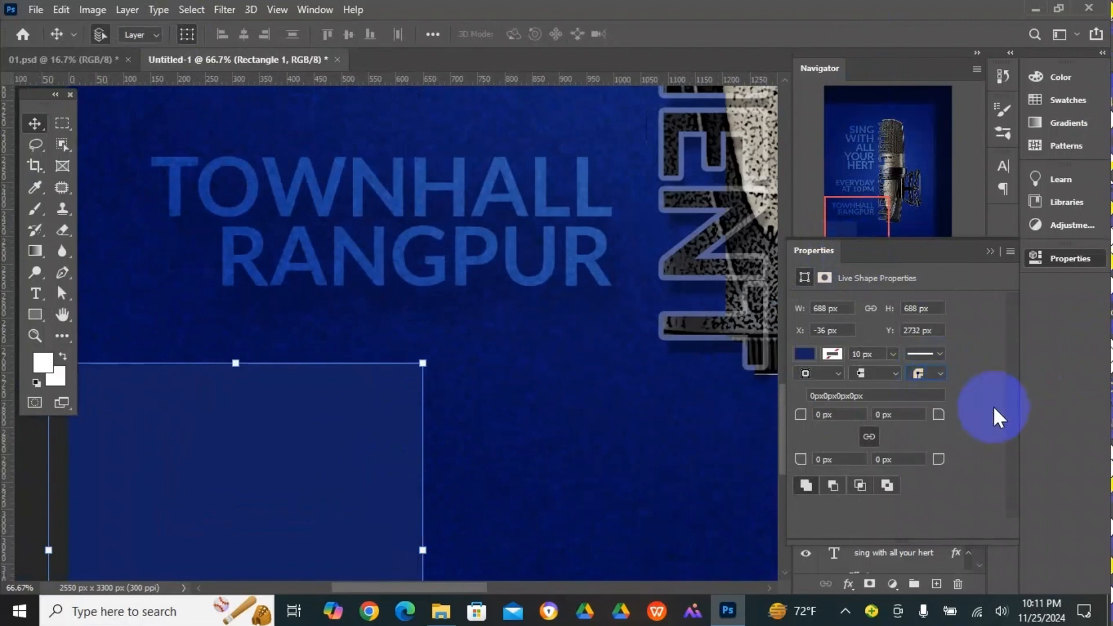
{"action": "left_click", "coordinate": [915, 414]}
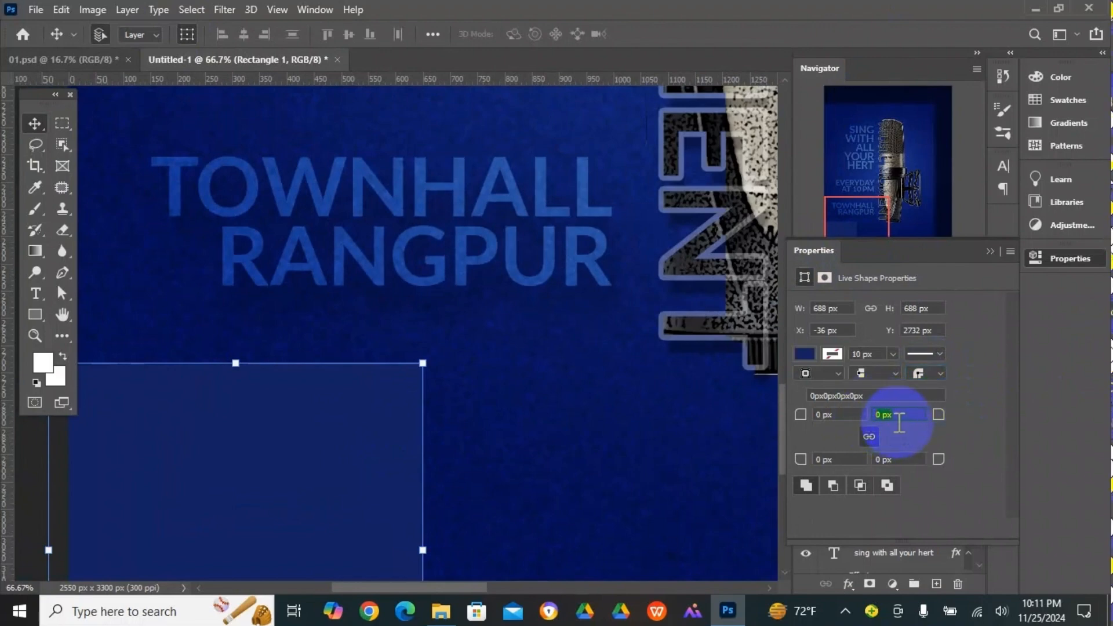
{"action": "type", "text": "100"}
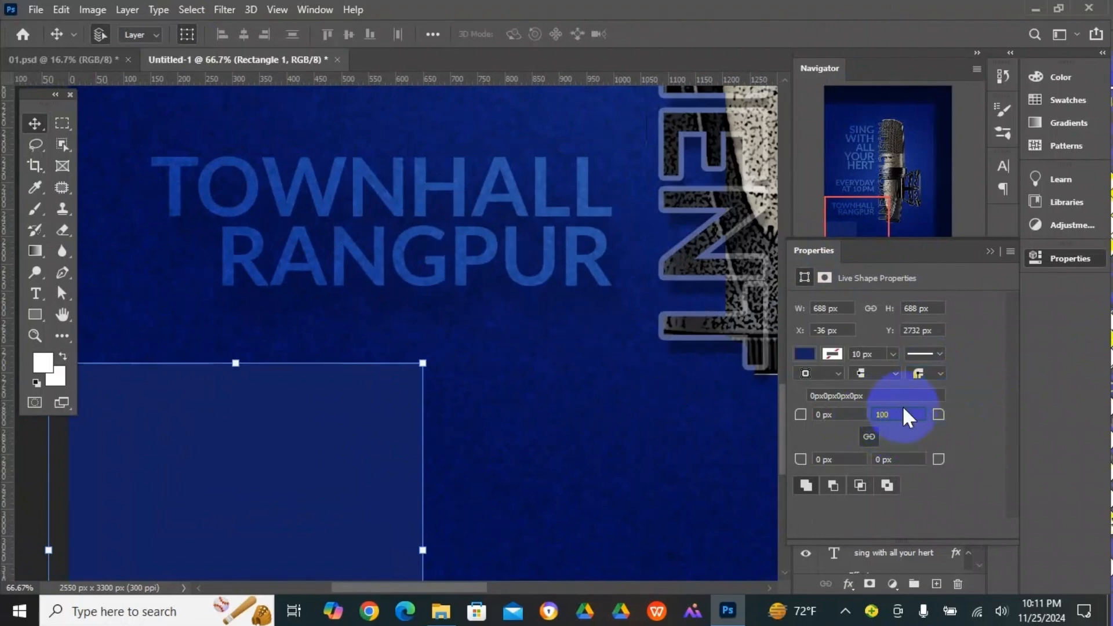
{"action": "key", "text": "Return"}
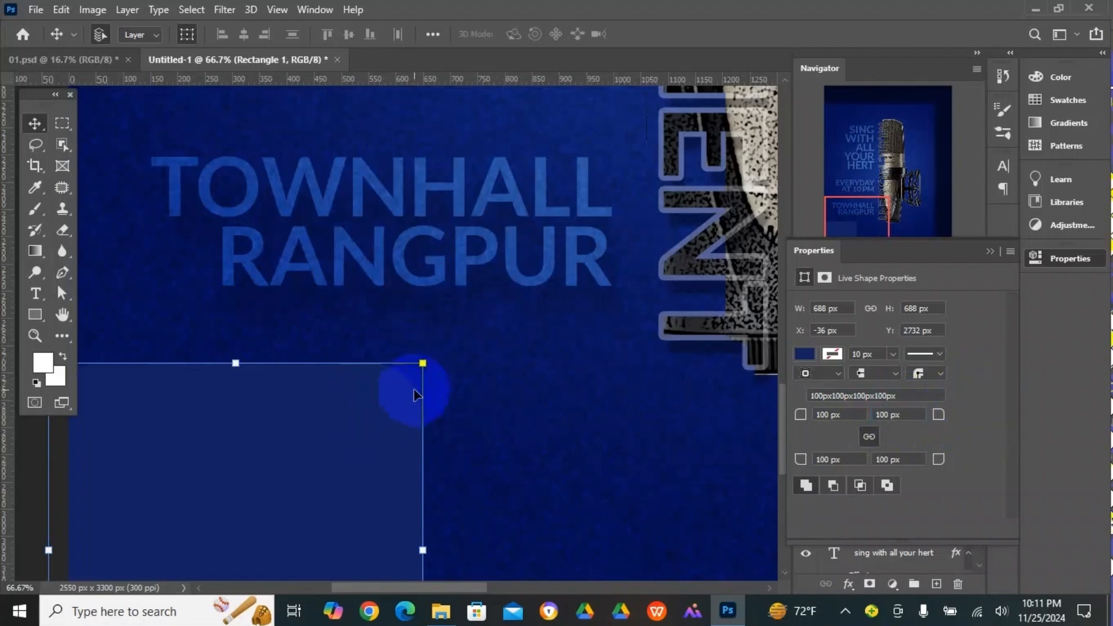
- Examine the navy square's rounded upper-right corner up close
{"action": "scroll", "coordinate": [397, 396], "scroll_direction": "down", "scroll_amount": 1}
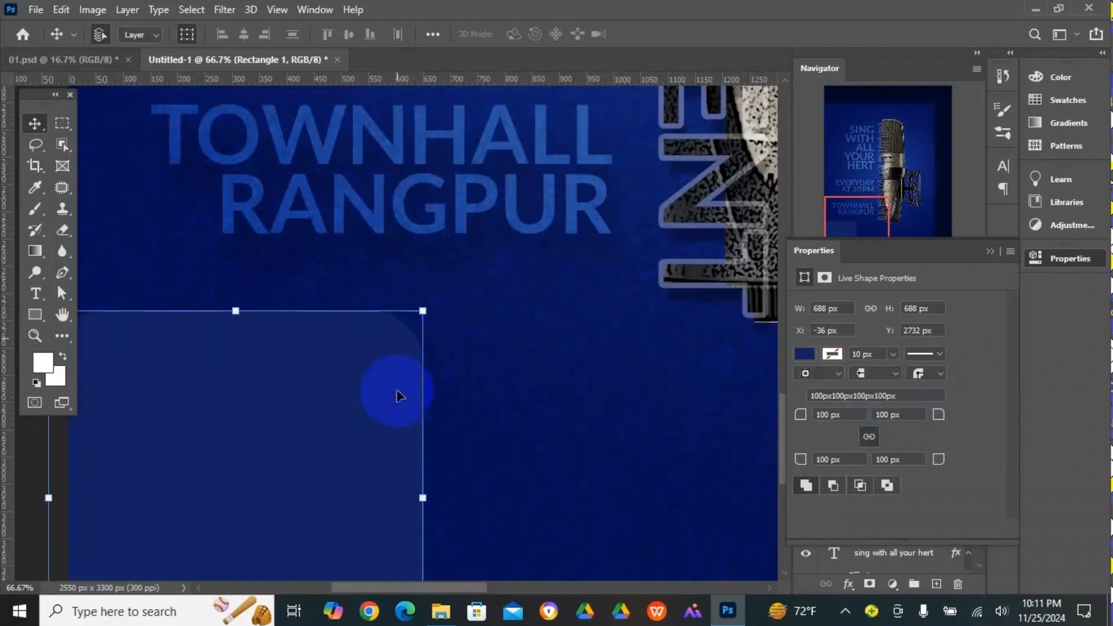
{"action": "left_click", "coordinate": [380, 321], "text": "ctrl"}
{"action": "left_click", "coordinate": [445, 343], "text": "ctrl"}
{"action": "left_click", "coordinate": [445, 344], "text": "ctrl"}
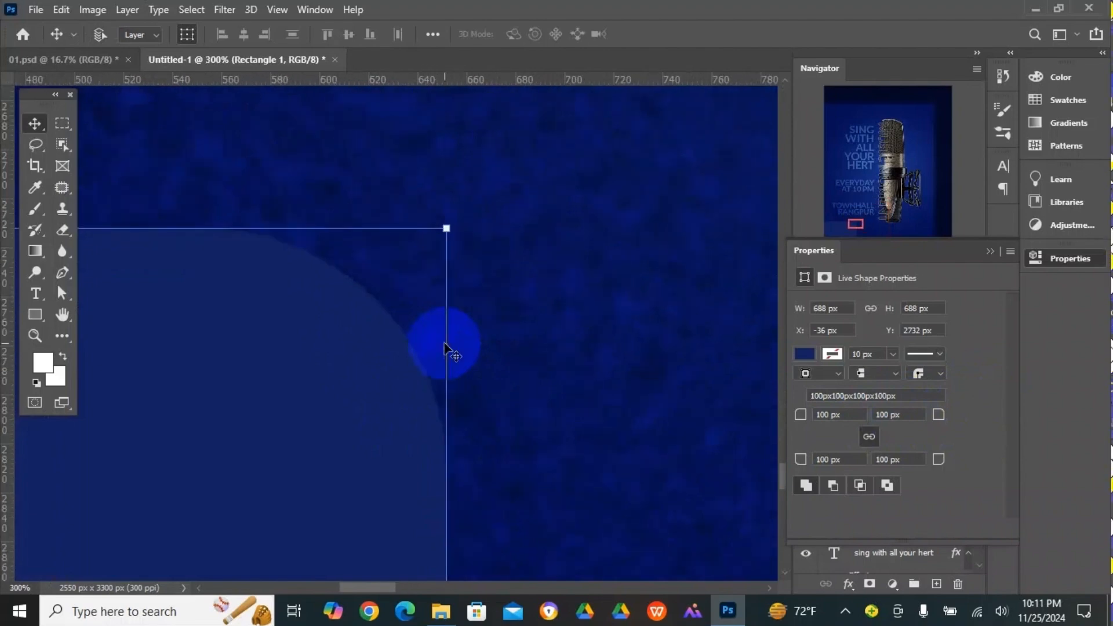
{"action": "left_click", "coordinate": [514, 453]}
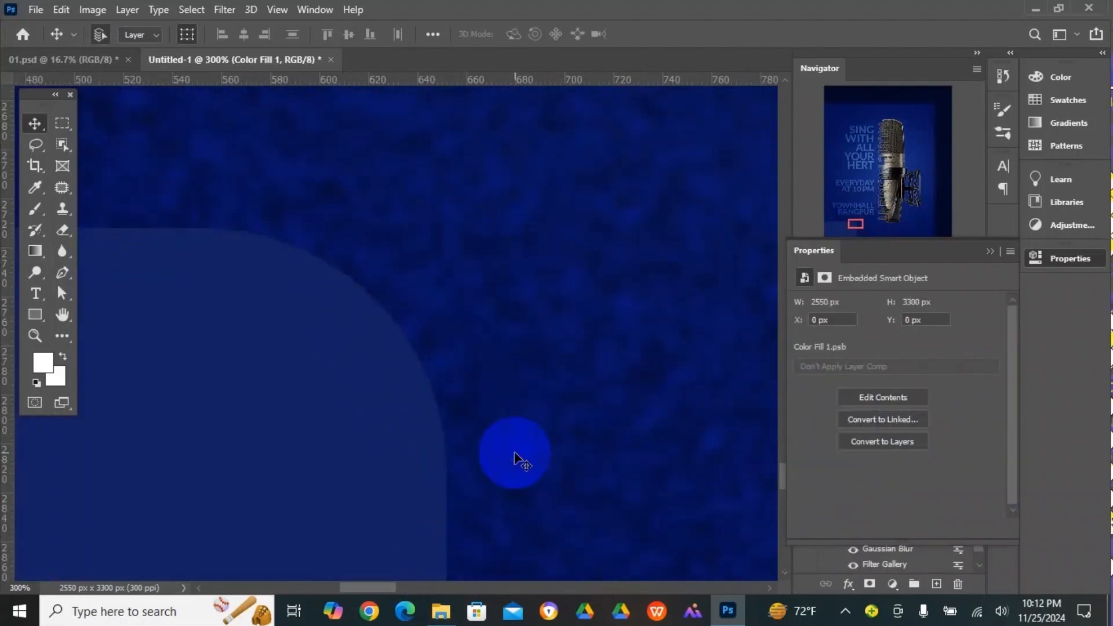
{"action": "key", "text": "ctrl+minus"}
{"action": "key", "text": "ctrl+minus"}
{"action": "key", "text": "ctrl+minus"}
{"action": "key", "text": "ctrl+minus"}
{"action": "key", "text": "ctrl+minus"}
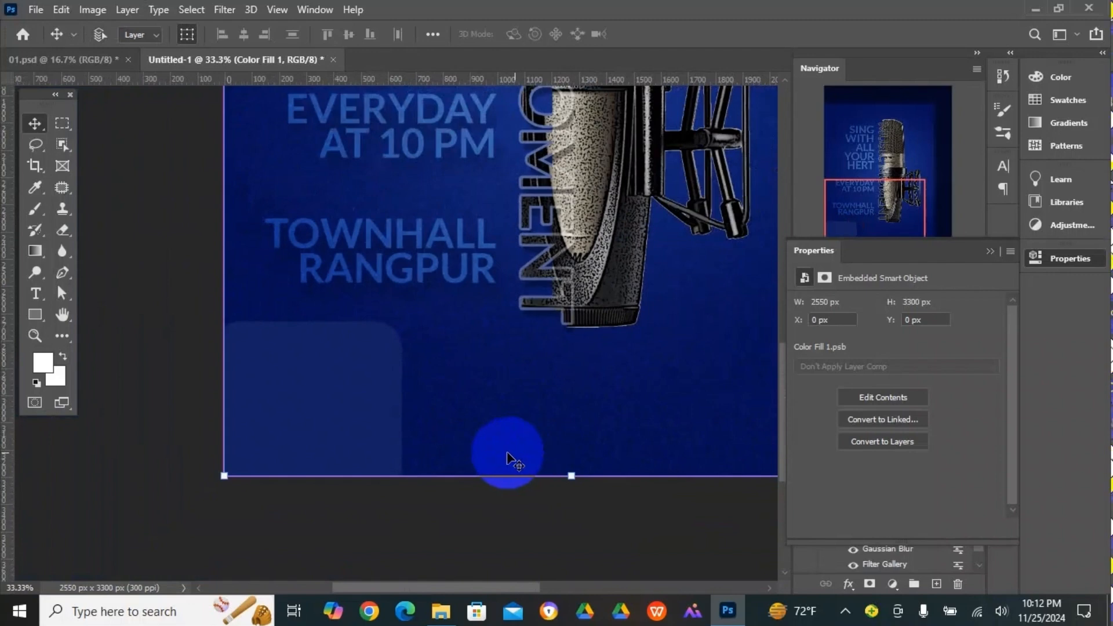
- Rotate the rounded navy square about 35° at the poster's lower-left corner and duplicate it to the right and slightly down
{"action": "left_click", "coordinate": [160, 313]}
{"action": "left_click", "coordinate": [328, 377]}
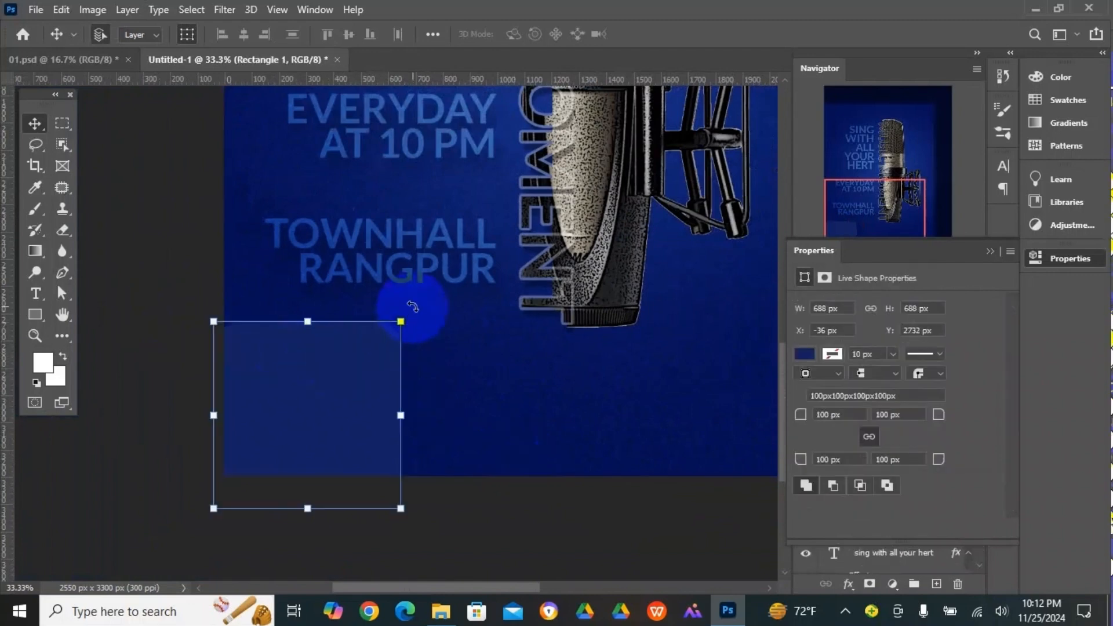
{"action": "left_click_drag", "start_coordinate": [437, 323], "coordinate": [472, 385]}
{"action": "left_click", "coordinate": [357, 410]}
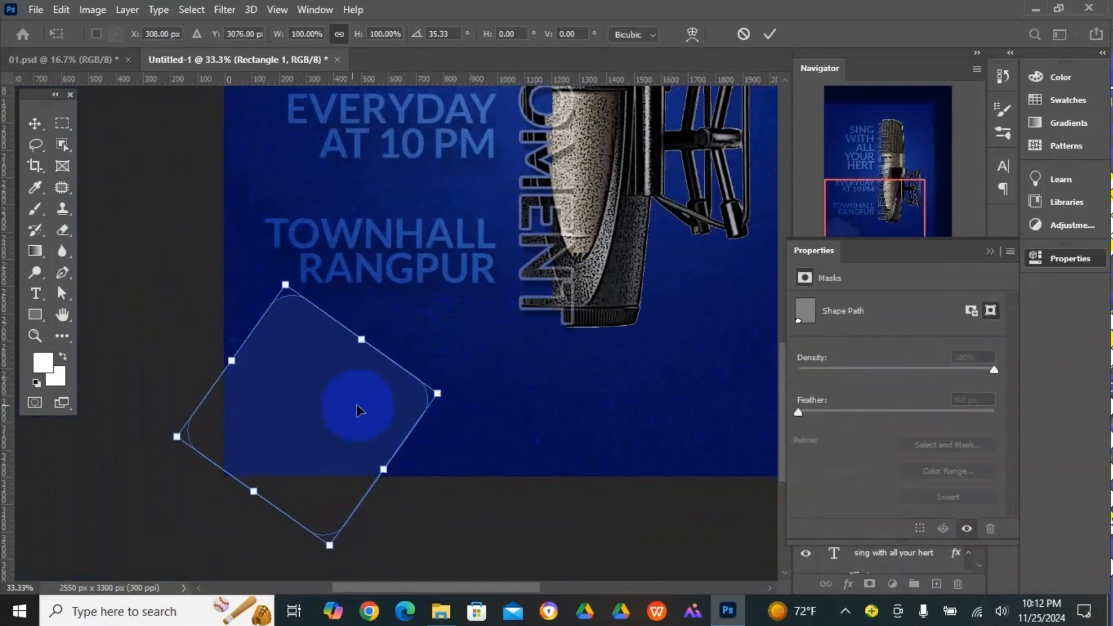
{"action": "left_click_drag", "start_coordinate": [323, 412], "coordinate": [427, 444]}
{"action": "key", "text": "Return"}
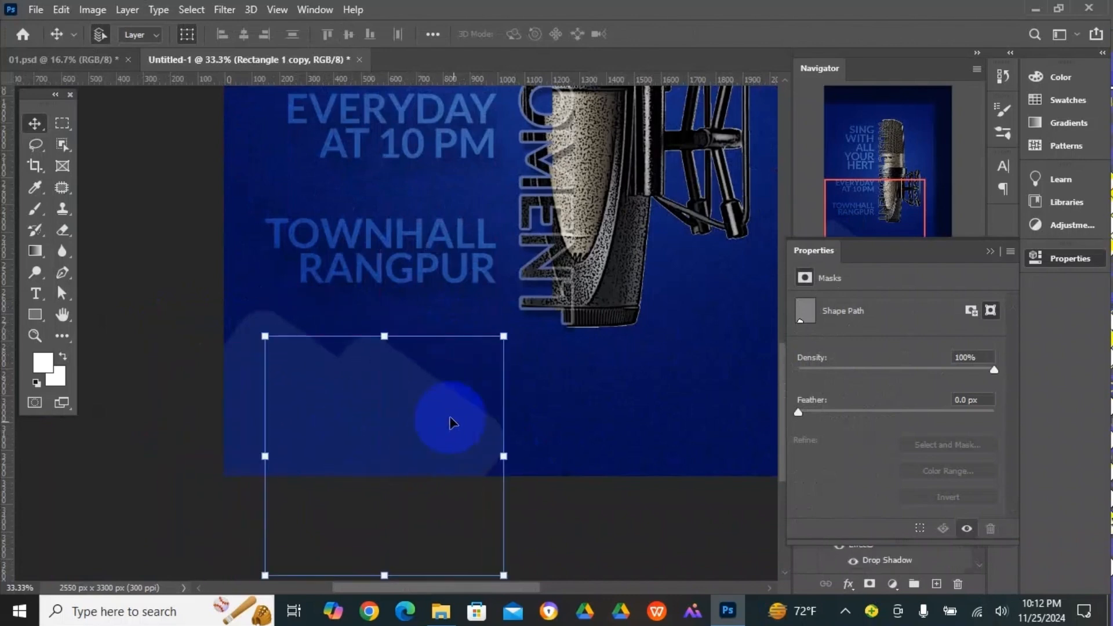
- Fill the duplicated rounded square with bright blue, and duplicate it again up and to the left
{"action": "left_click", "coordinate": [35, 315]}
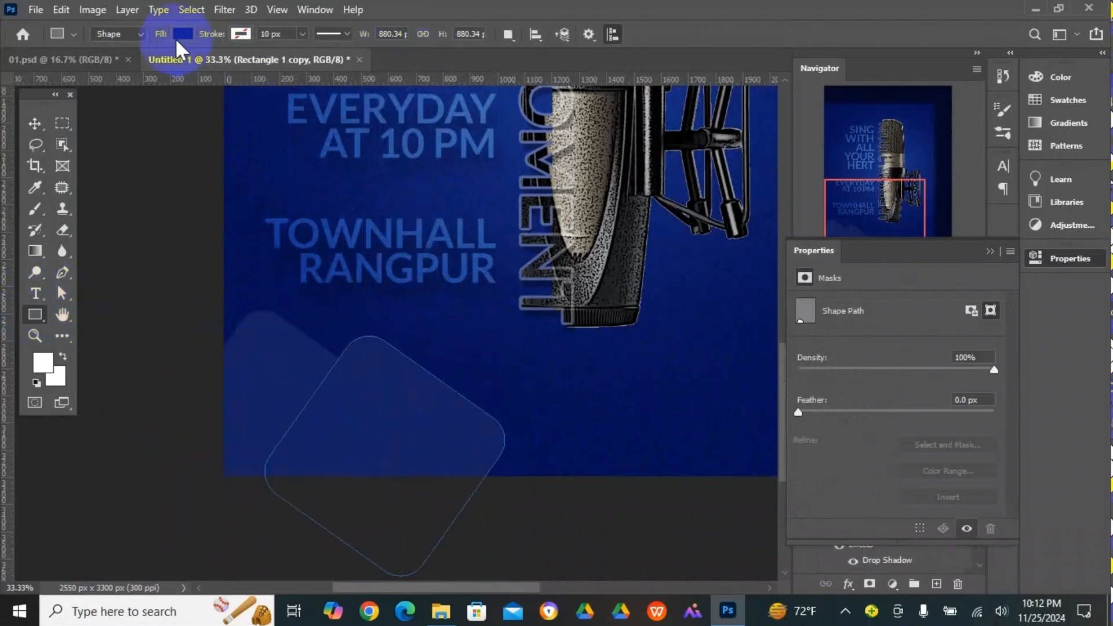
{"action": "left_click", "coordinate": [181, 34]}
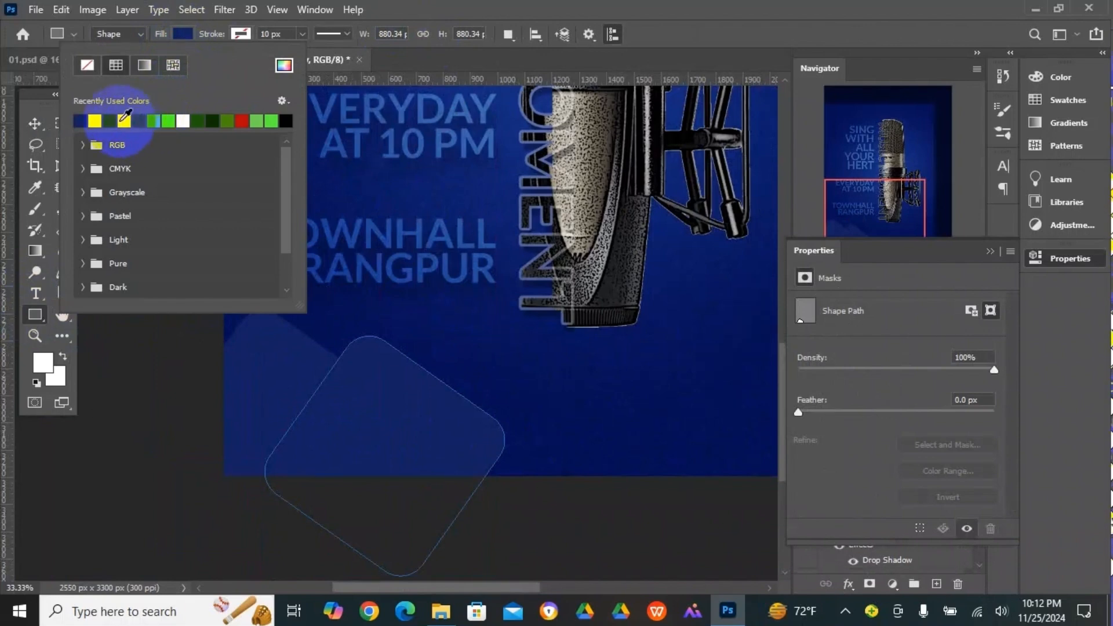
{"action": "left_click", "coordinate": [112, 121]}
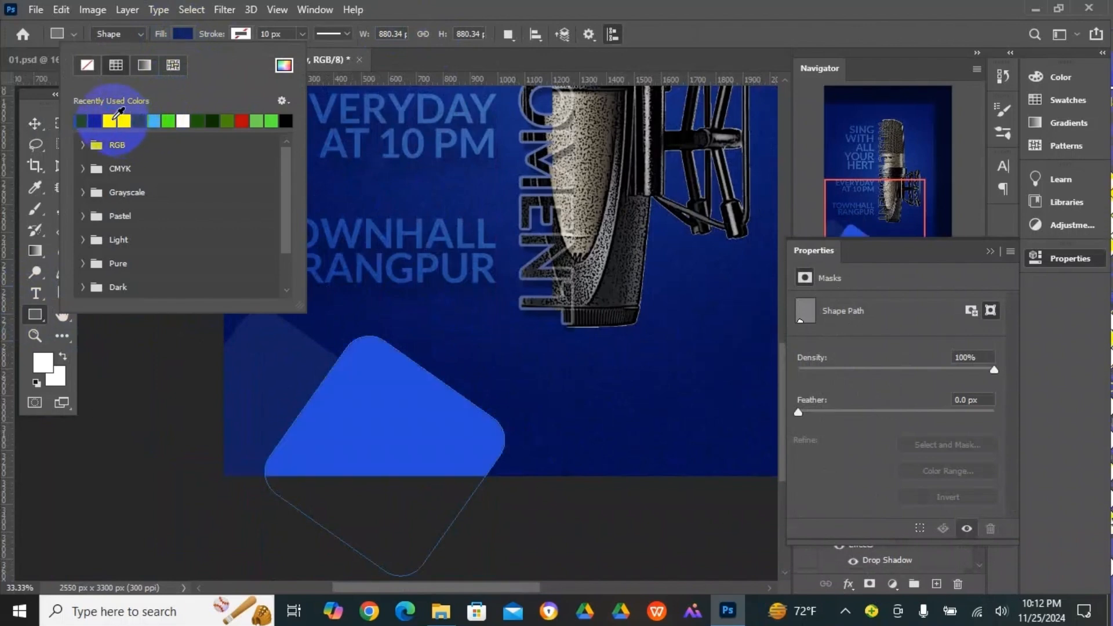
{"action": "left_click", "coordinate": [35, 123]}
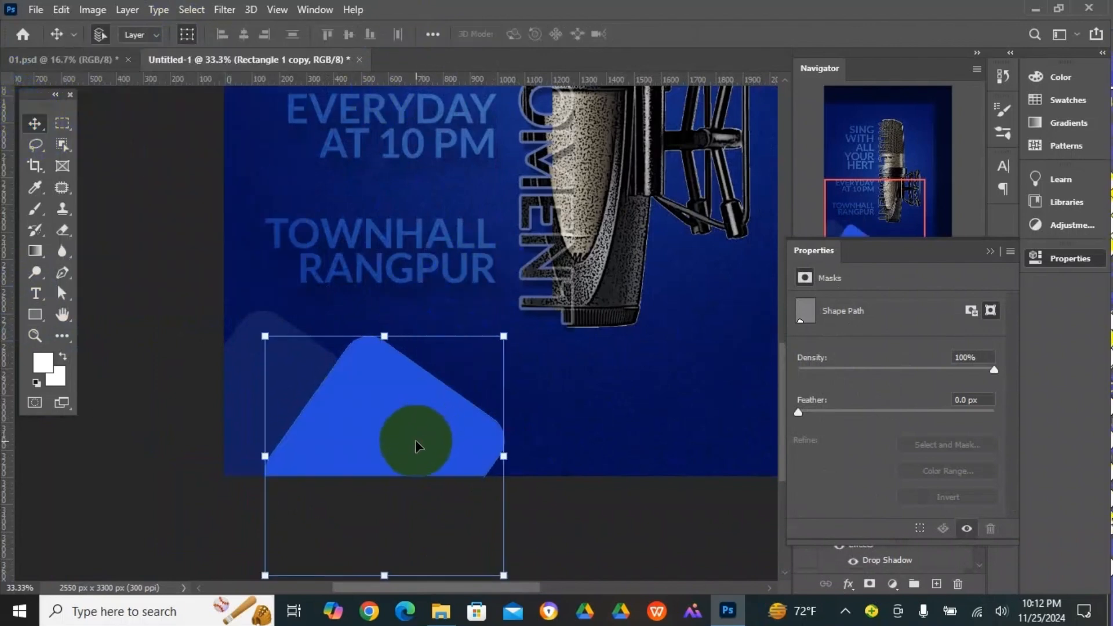
{"action": "left_click_drag", "start_coordinate": [418, 445], "coordinate": [378, 392]}
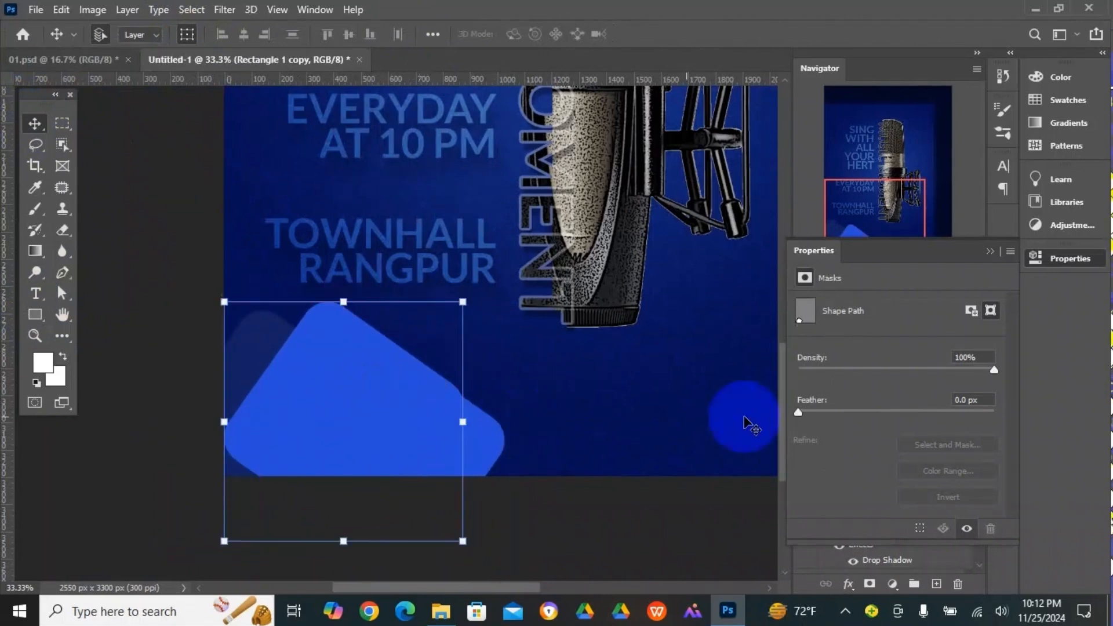
- Remove the fill from the topmost rounded square and give it a thin white stroke of 4.68 px
{"action": "left_click", "coordinate": [35, 314]}
{"action": "left_click", "coordinate": [183, 35]}
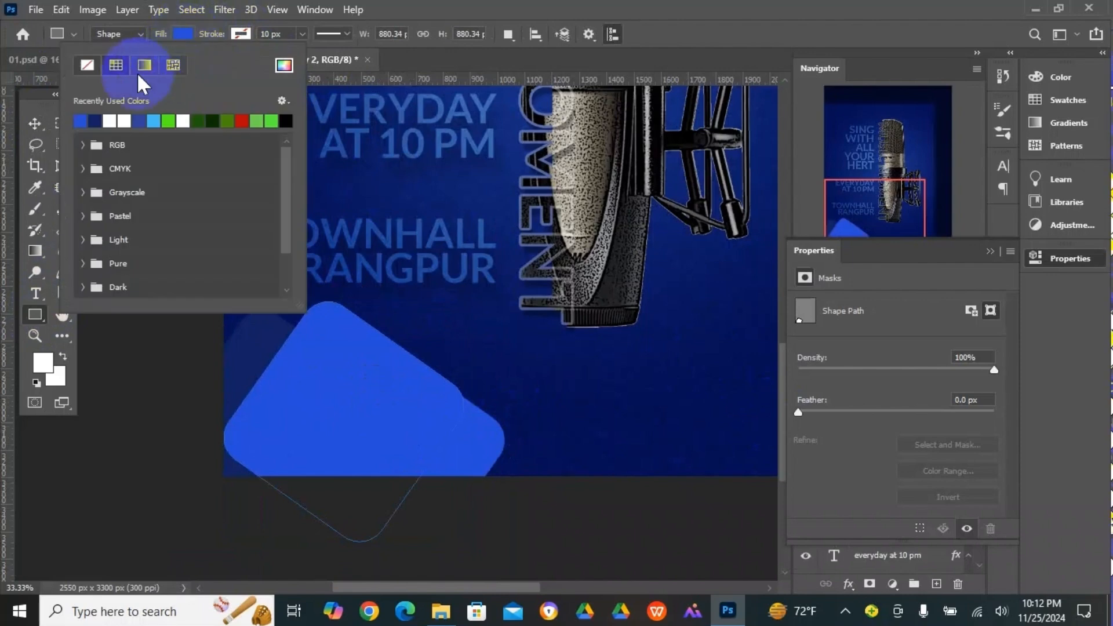
{"action": "left_click", "coordinate": [87, 65]}
{"action": "left_click", "coordinate": [240, 33]}
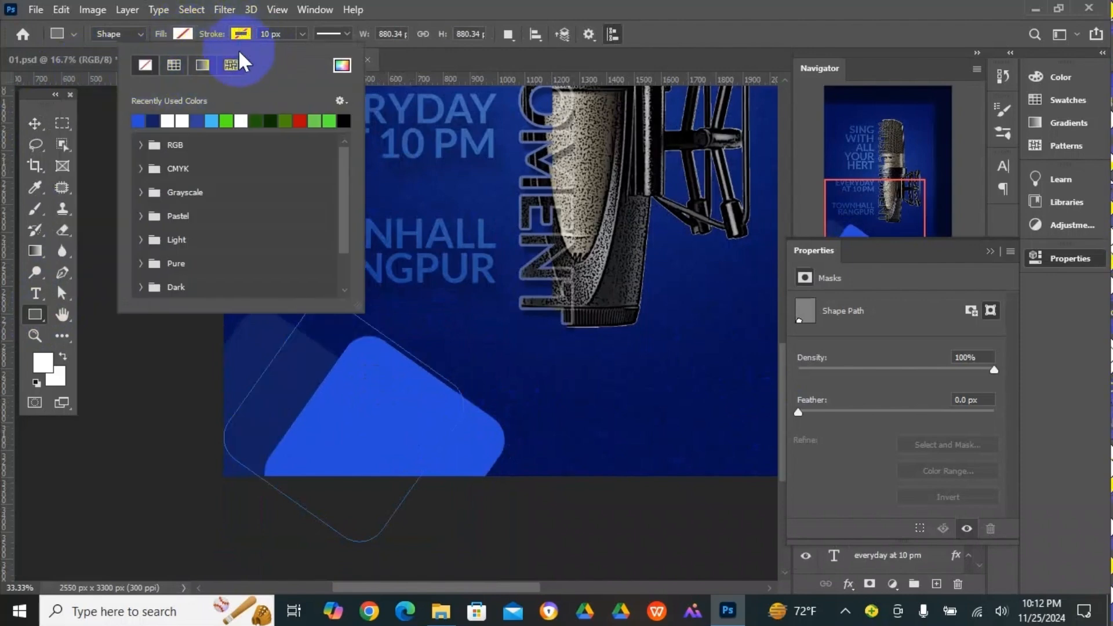
{"action": "left_click", "coordinate": [170, 120]}
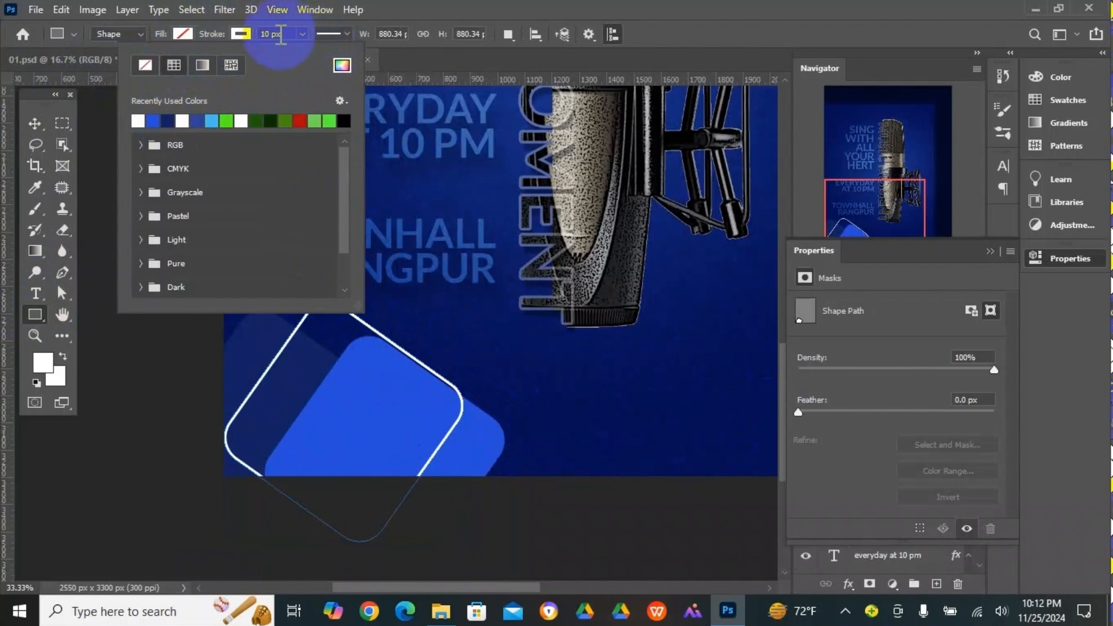
{"action": "left_click", "coordinate": [302, 35]}
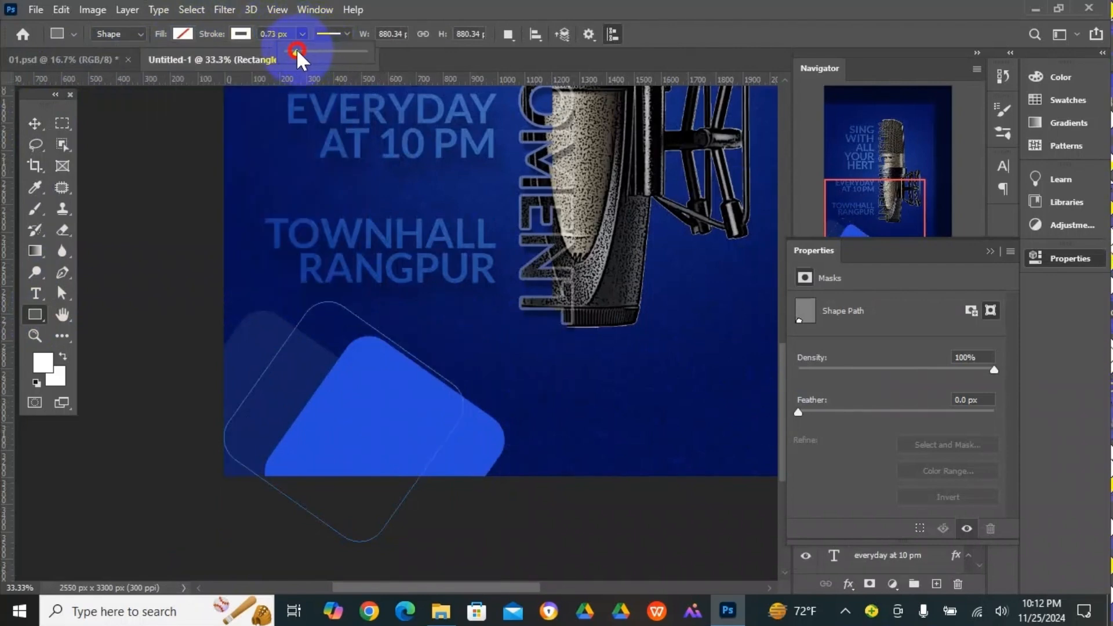
{"action": "left_click_drag", "start_coordinate": [300, 49], "coordinate": [305, 50]}
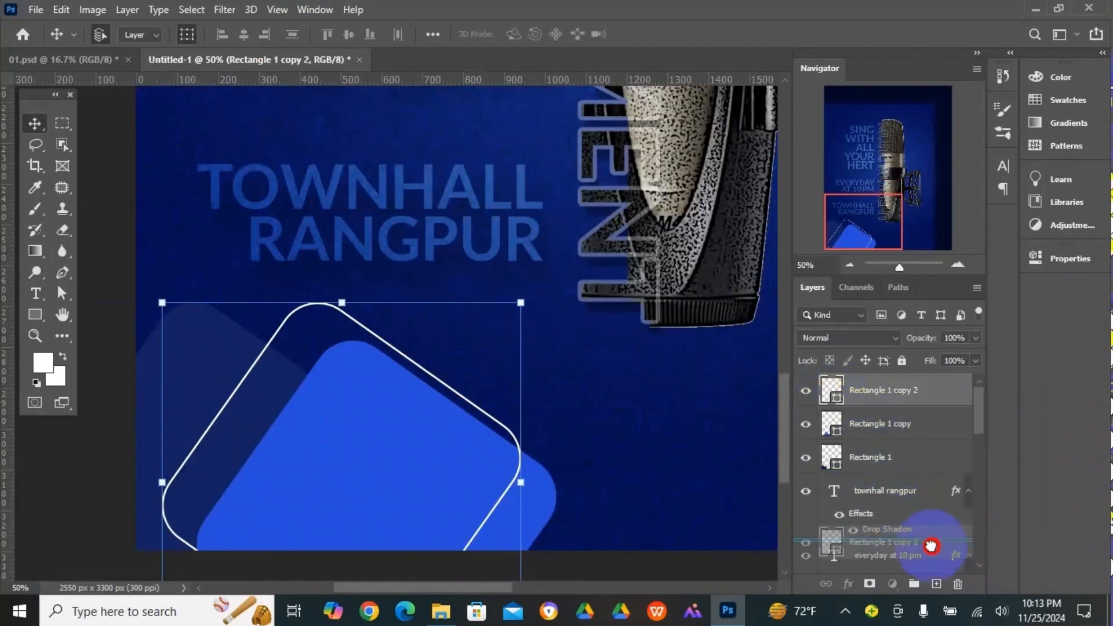
- Duplicate the white outlined square and offset the copy about 50 px down and to the right
{"action": "left_click_drag", "start_coordinate": [926, 542], "coordinate": [938, 584]}
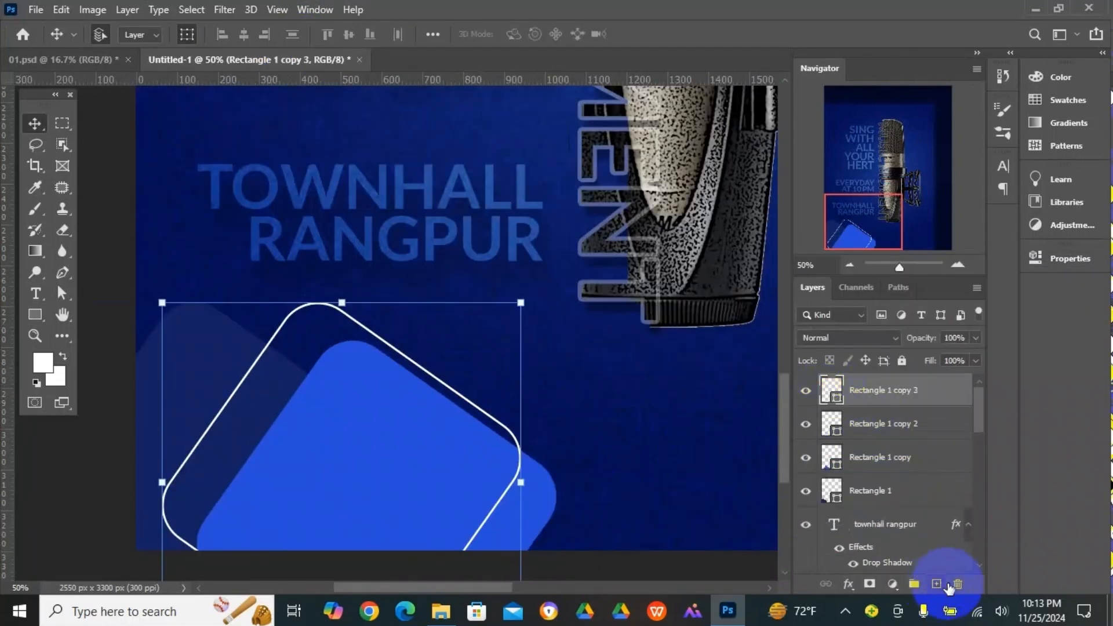
{"action": "key", "text": "shift+Down"}
{"action": "key", "text": "shift+Down"}
{"action": "key", "text": "shift+Down"}
{"action": "key", "text": "shift+Down"}
{"action": "key", "text": "shift+Down"}
{"action": "key", "text": "shift+Down"}
{"action": "key", "text": "shift+Down"}
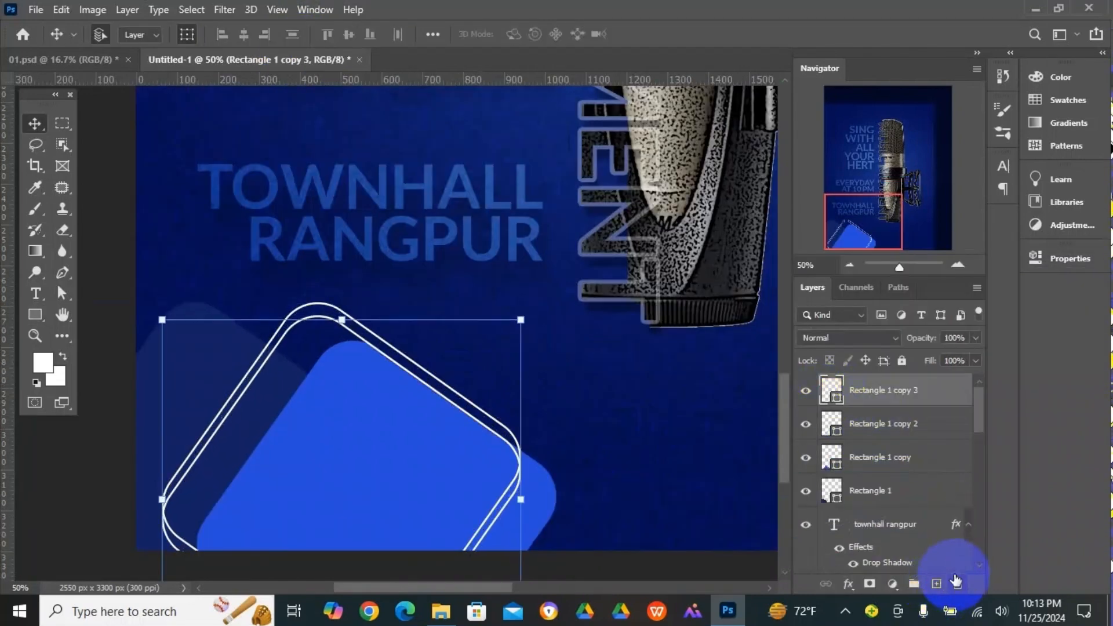
{"action": "key", "text": "shift+Right"}
{"action": "key", "text": "shift+Right"}
{"action": "key", "text": "shift+Right"}
{"action": "key", "text": "shift+Right"}
{"action": "key", "text": "shift+Right"}
{"action": "key", "text": "shift+Right"}
{"action": "key", "text": "shift+Right"}
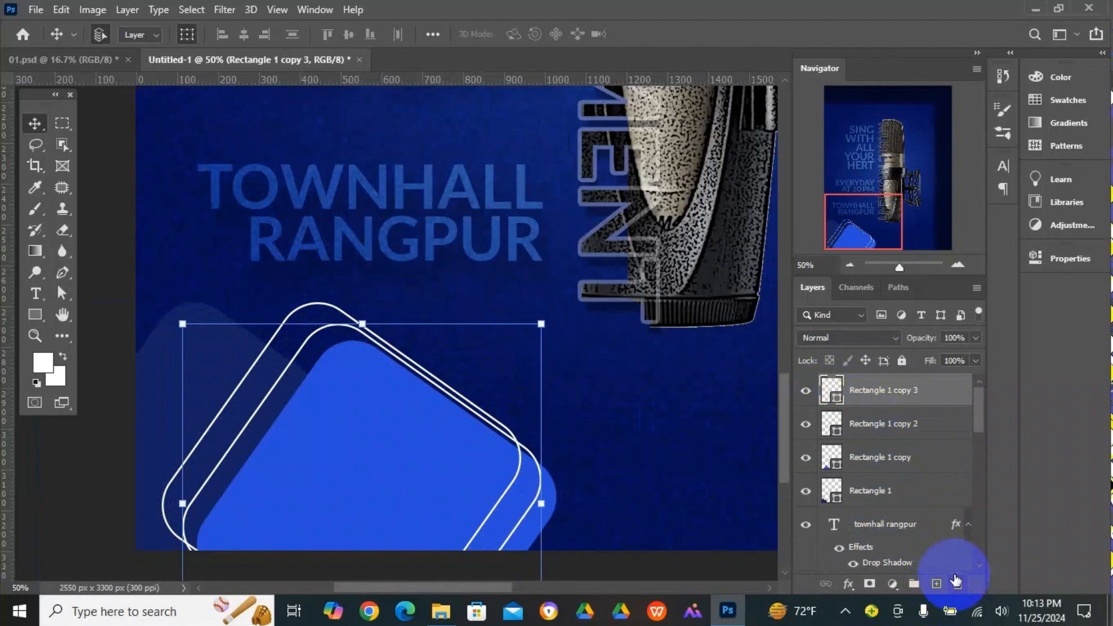
- Fine-tune the duplicate outline's vertical position, lowering it until its upper corner lines up with the top of the bright blue square
{"action": "key", "text": "shift+Down"}
{"action": "key", "text": "shift+Up"}
{"action": "key", "text": "shift+Up"}
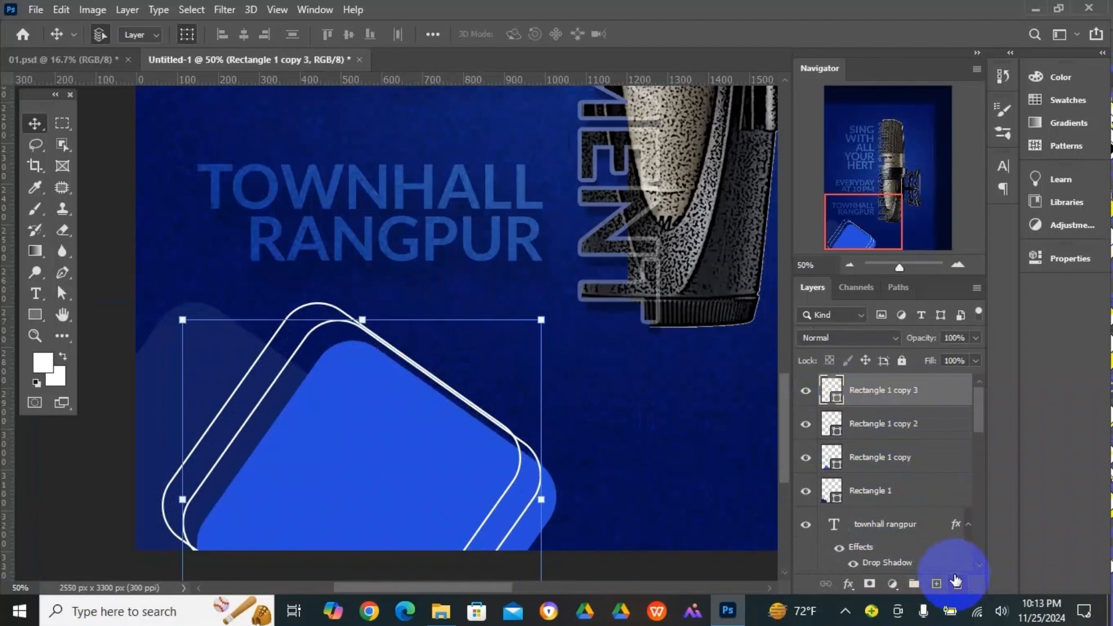
{"action": "key", "text": "Up"}
{"action": "key", "text": "Up"}
{"action": "key", "text": "Up"}
{"action": "key", "text": "Down"}
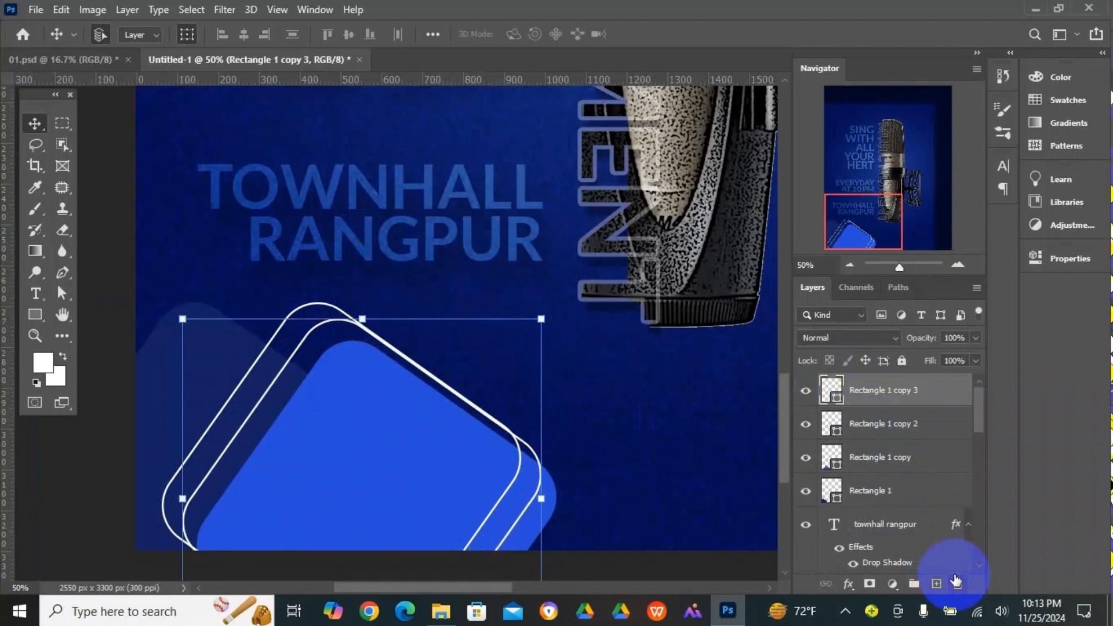
{"action": "key", "text": "Down"}
{"action": "key", "text": "Down"}
{"action": "key", "text": "Down"}
{"action": "key", "text": "Down"}
{"action": "key", "text": "Down"}
{"action": "key", "text": "Down"}
{"action": "key", "text": "Down"}
{"action": "key", "text": "Down"}
{"action": "key", "text": "Down"}
{"action": "key", "text": "Down"}
{"action": "key", "text": "Down"}
{"action": "key", "text": "Down"}
{"action": "key", "text": "Down"}
{"action": "key", "text": "Down"}
{"action": "key", "text": "Down"}
{"action": "key", "text": "Down"}
{"action": "key", "text": "Down"}
{"action": "key", "text": "Down"}
{"action": "key", "text": "Down"}
{"action": "key", "text": "Down"}
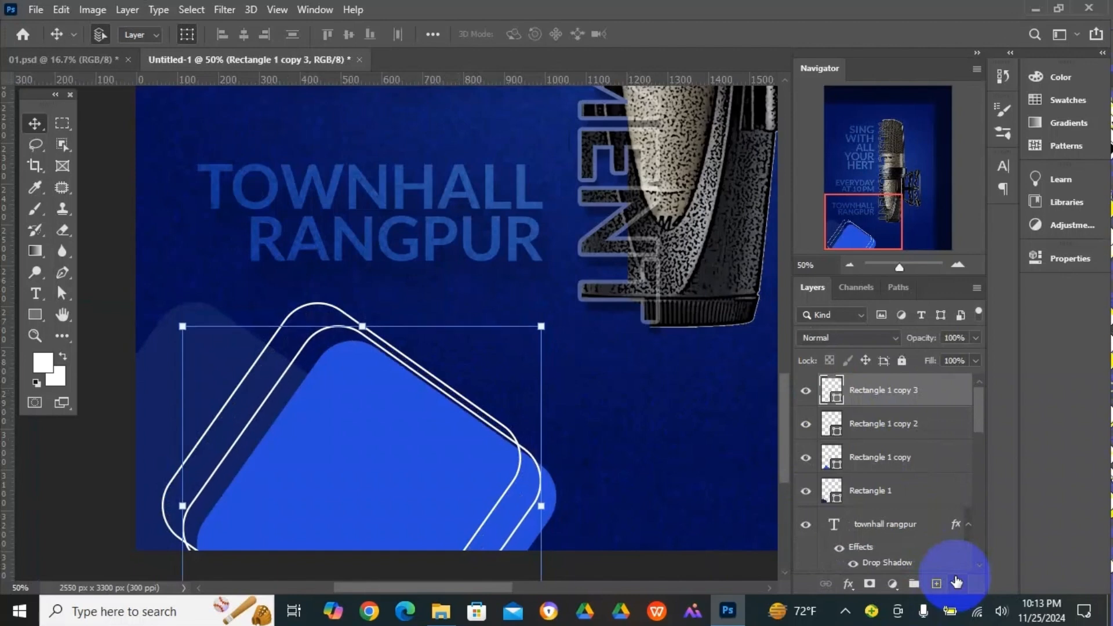
{"action": "key", "text": "Down"}
{"action": "key", "text": "Down"}
{"action": "key", "text": "Down"}
{"action": "key", "text": "Down"}
{"action": "key", "text": "Down"}
{"action": "key", "text": "Down"}
{"action": "key", "text": "Down"}
{"action": "key", "text": "Down"}
{"action": "key", "text": "Down"}
{"action": "key", "text": "Down"}
{"action": "key", "text": "Down"}
{"action": "key", "text": "Down"}
{"action": "key", "text": "Down"}
{"action": "key", "text": "Down"}
{"action": "key", "text": "Down"}
{"action": "key", "text": "Down"}
{"action": "key", "text": "Down"}
{"action": "key", "text": "Down"}
{"action": "key", "text": "Down"}
{"action": "key", "text": "Down"}
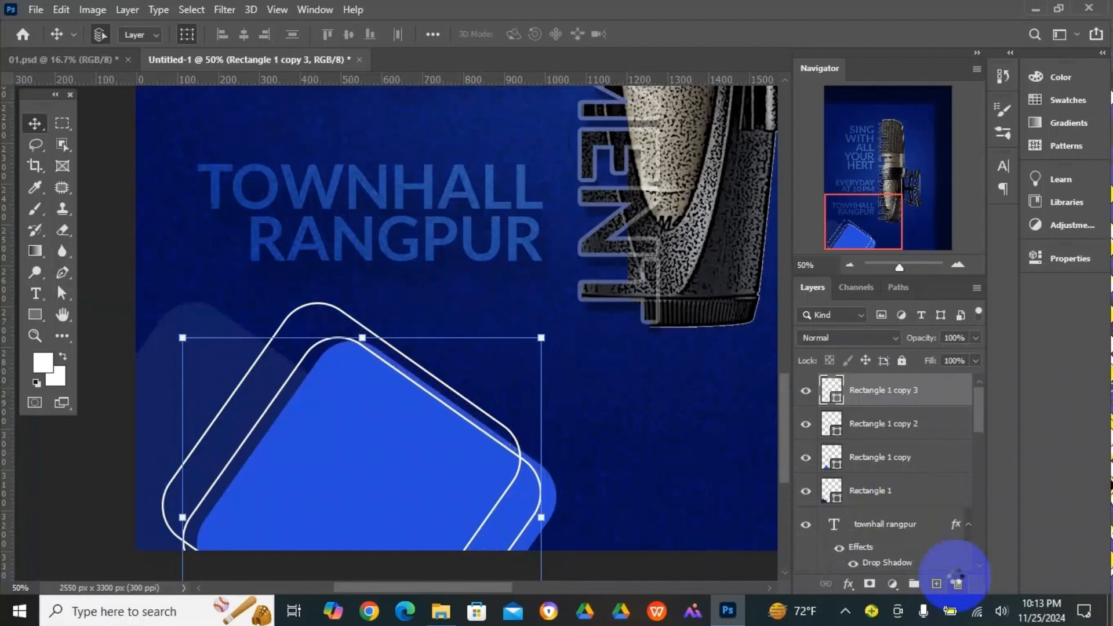
- Set the duplicate outline's stroke color to black (000000) and deselect the shape
{"action": "left_click", "coordinate": [36, 312]}
{"action": "left_click", "coordinate": [239, 33]}
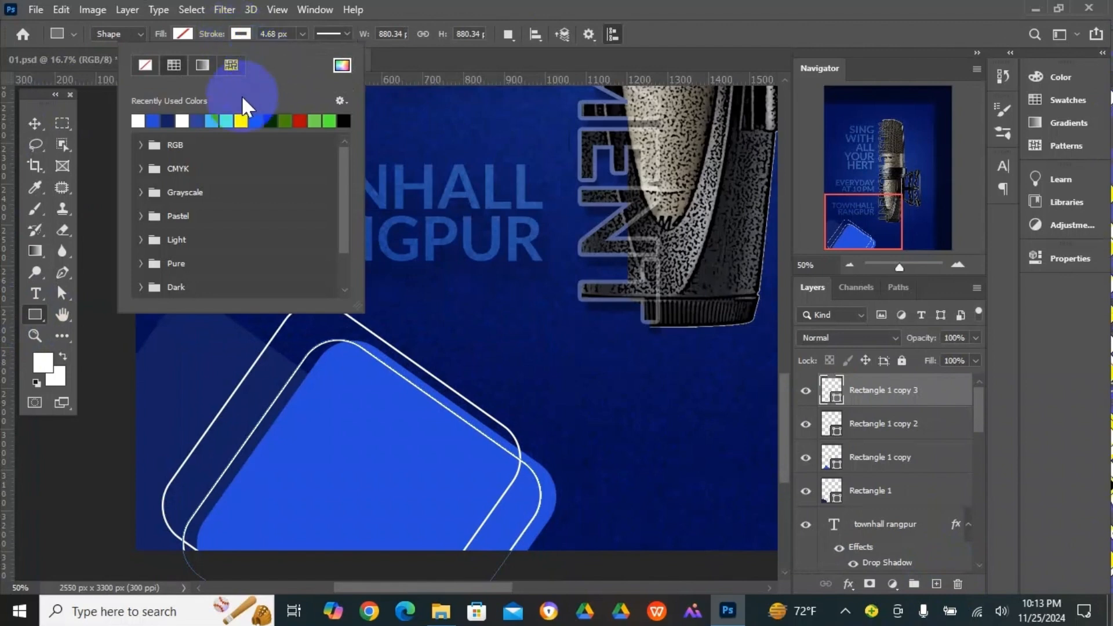
{"action": "left_click", "coordinate": [341, 63]}
{"action": "left_click", "coordinate": [659, 371]}
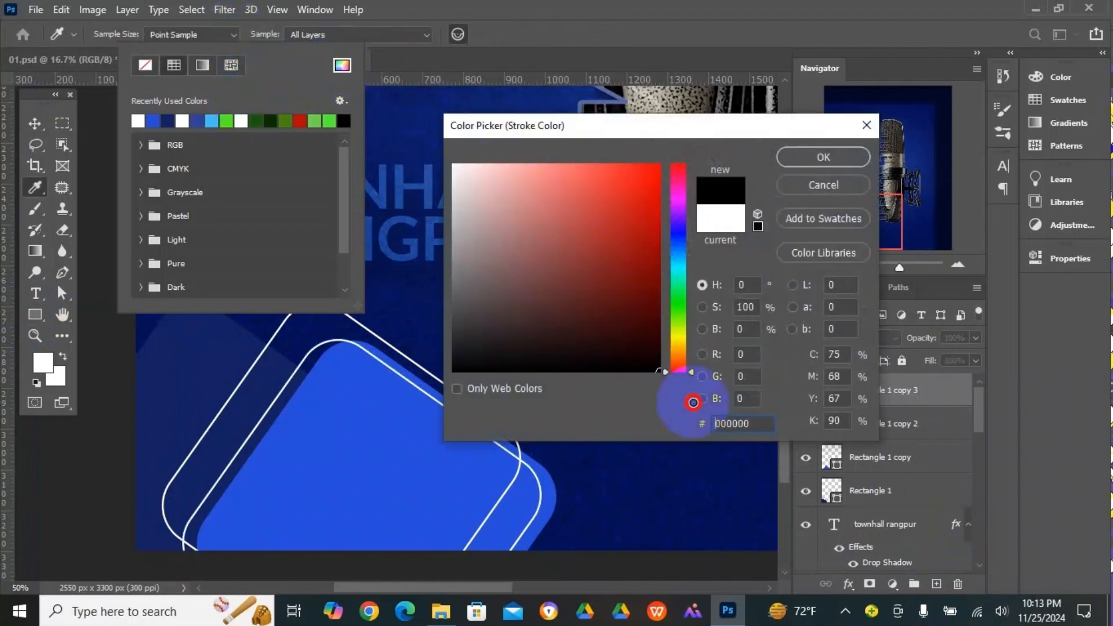
{"action": "left_click", "coordinate": [823, 157]}
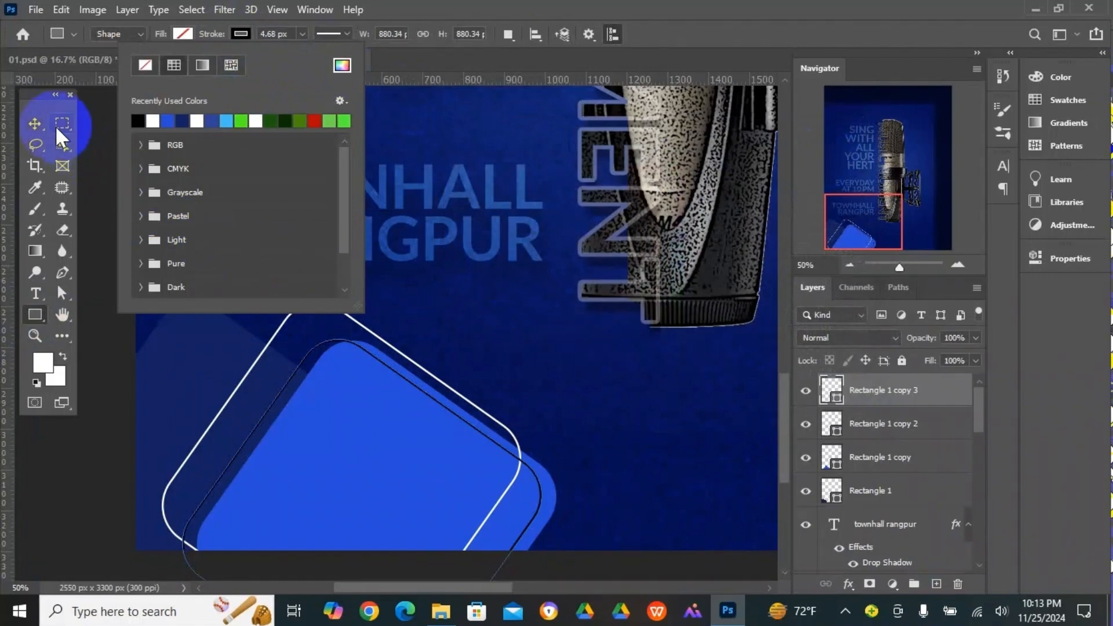
{"action": "left_click", "coordinate": [35, 123]}
{"action": "left_click", "coordinate": [98, 260]}
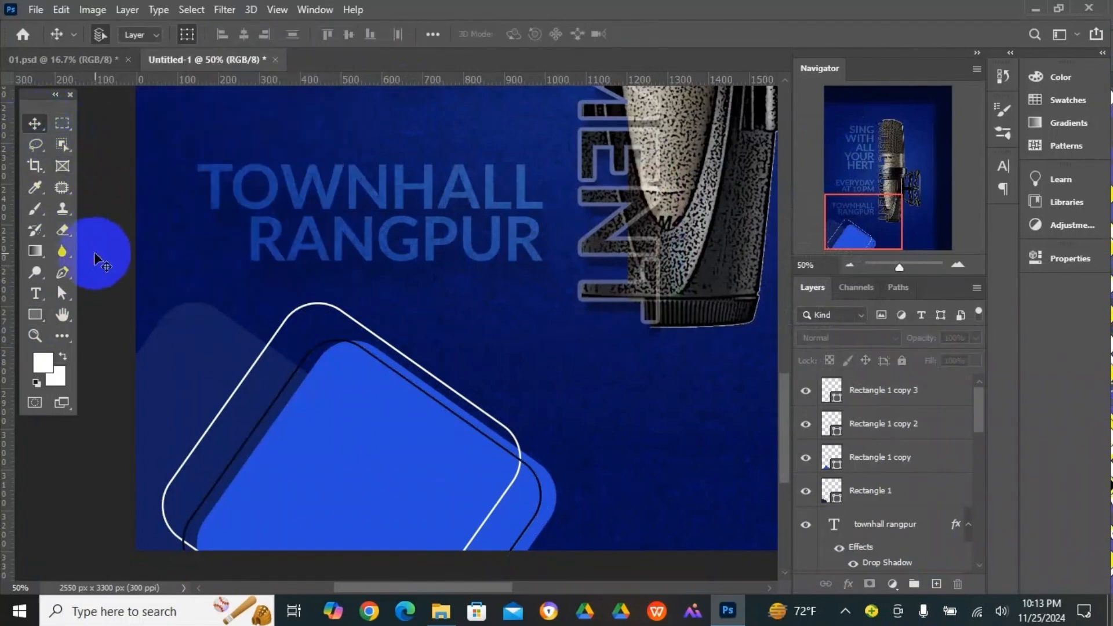